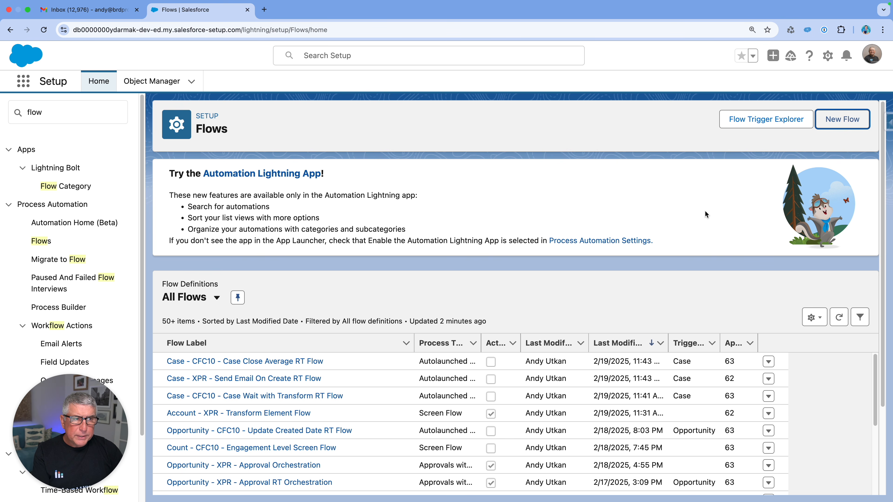
Create a new flow from the "Approvals Workflow: Evaluate Approval Request" screen flow template.
{"action": "left_click", "coordinate": [852, 120]}
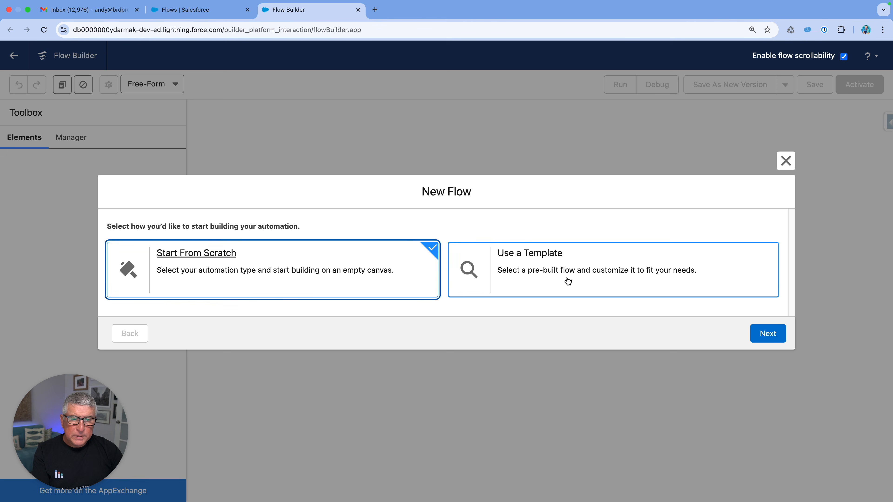
{"action": "left_click", "coordinate": [567, 282]}
{"action": "left_click", "coordinate": [753, 331]}
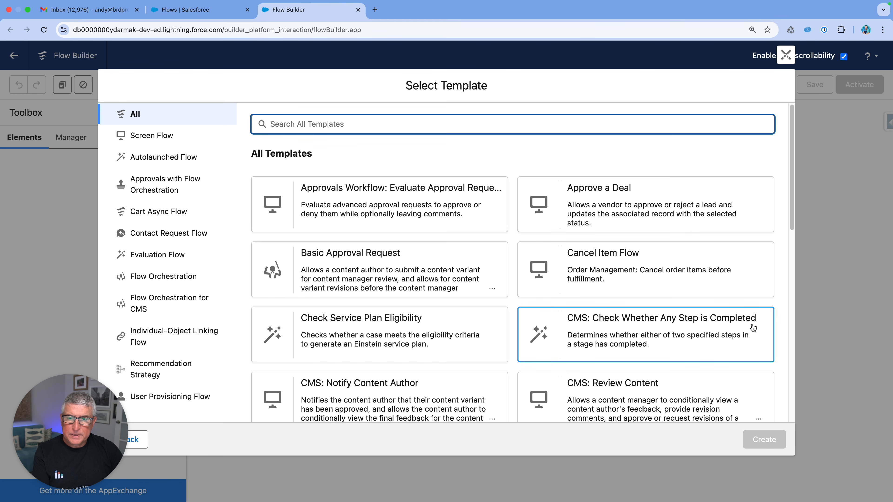
{"action": "left_click", "coordinate": [417, 227]}
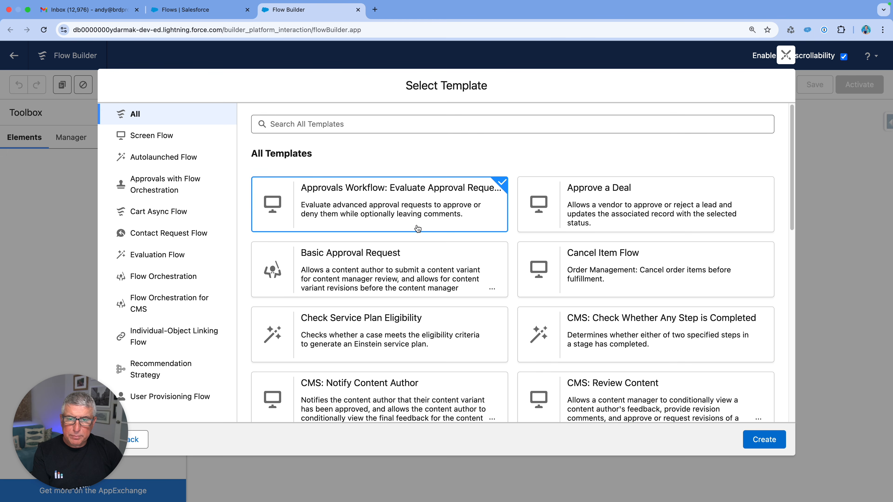
{"action": "left_click", "coordinate": [769, 439]}
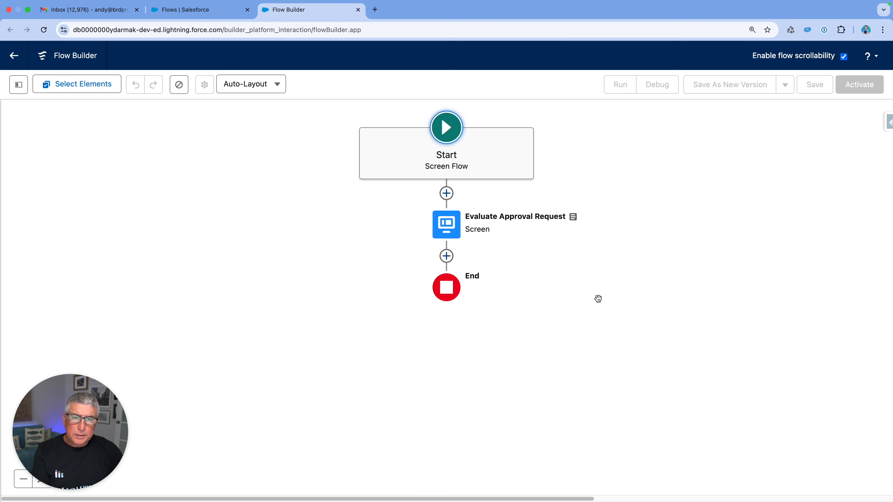
Examine the flow's resources and the Approval Decision radio button settings on the Evaluate Approval Request screen, leaving them unedited.
{"action": "left_click", "coordinate": [19, 84]}
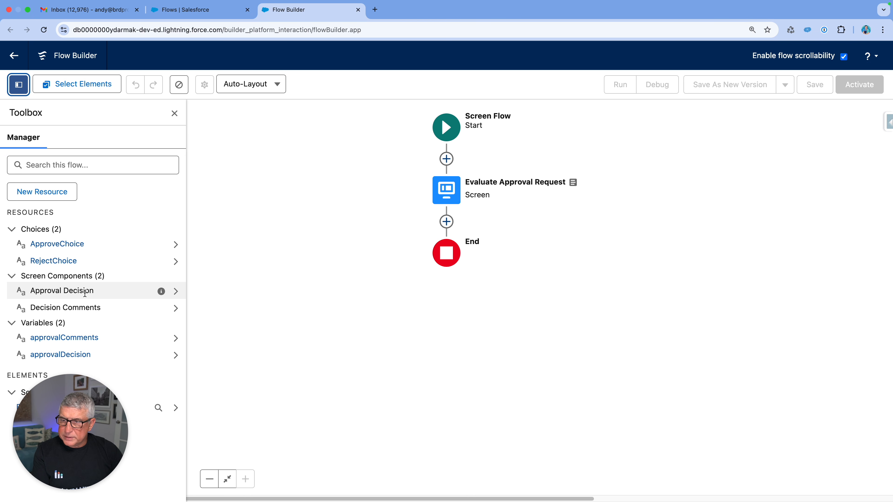
{"action": "double_click", "coordinate": [446, 197]}
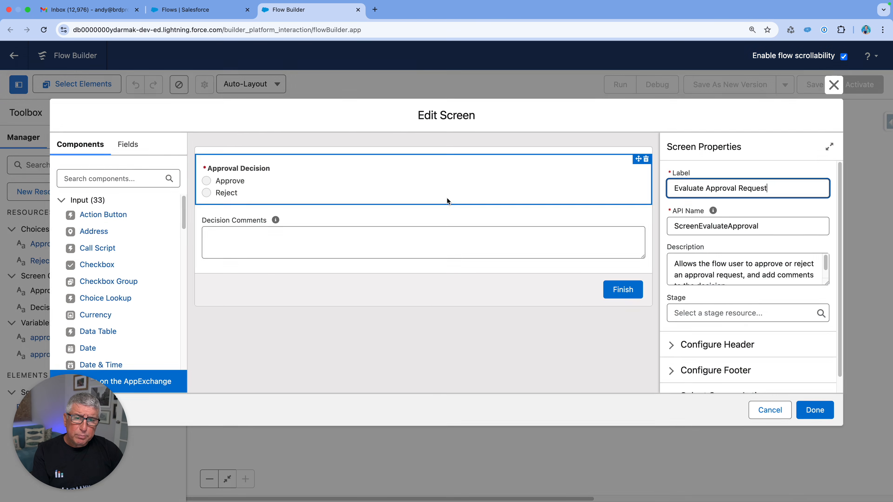
{"action": "left_click", "coordinate": [432, 183]}
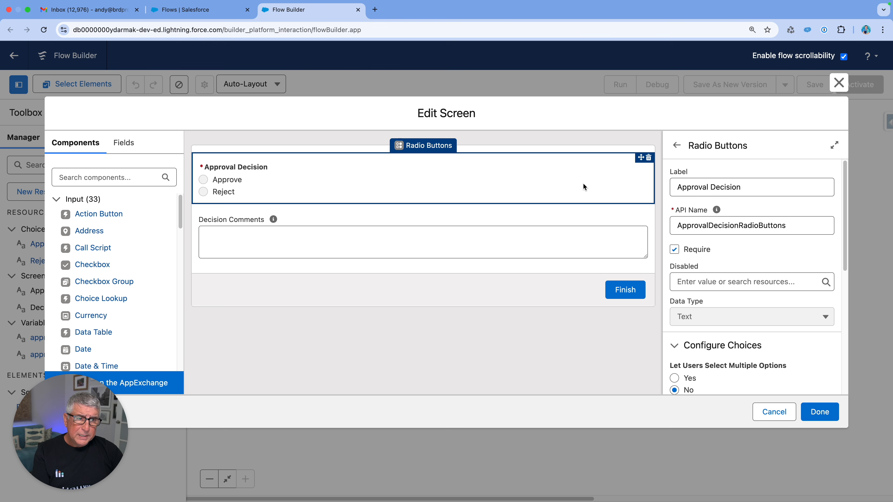
{"action": "scroll", "coordinate": [684, 209], "scroll_direction": "down", "scroll_amount": 5}
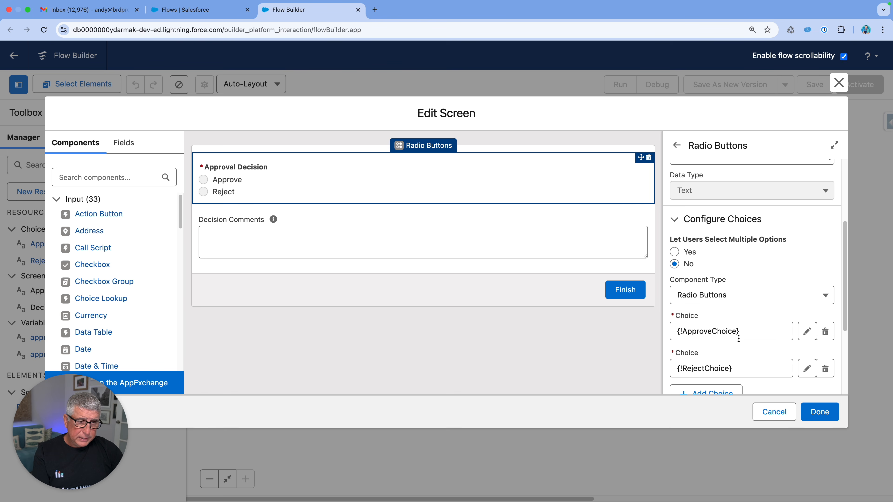
{"action": "scroll", "coordinate": [740, 332], "scroll_direction": "down", "scroll_amount": 1}
{"action": "left_click", "coordinate": [771, 412]}
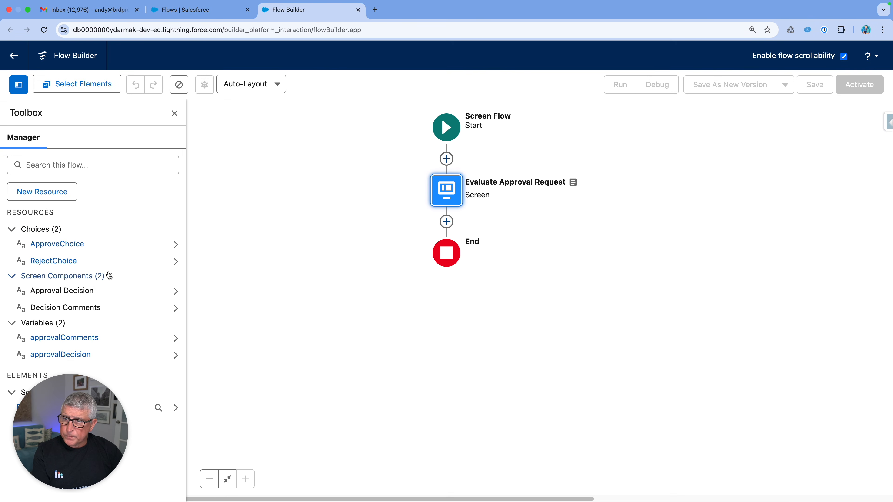
Review the definitions of the ApproveChoice and RejectChoice resources without changing them.
{"action": "left_click", "coordinate": [64, 244]}
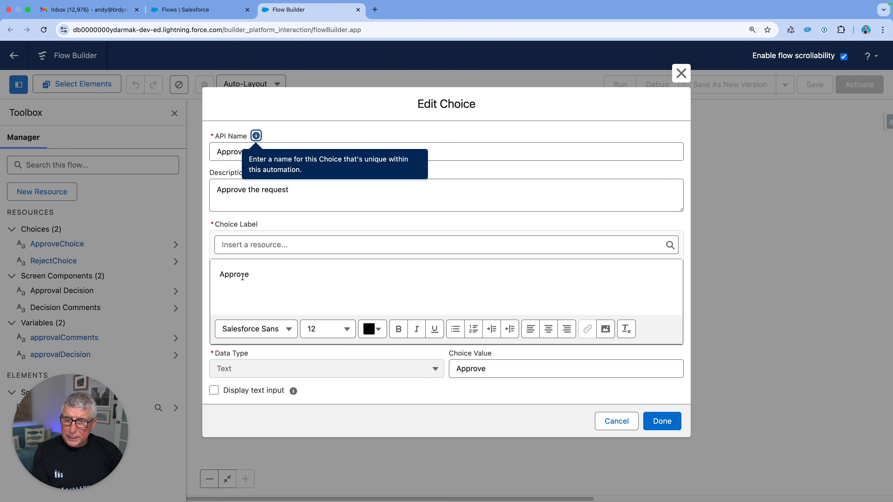
{"action": "left_click", "coordinate": [613, 421]}
{"action": "left_click", "coordinate": [75, 261]}
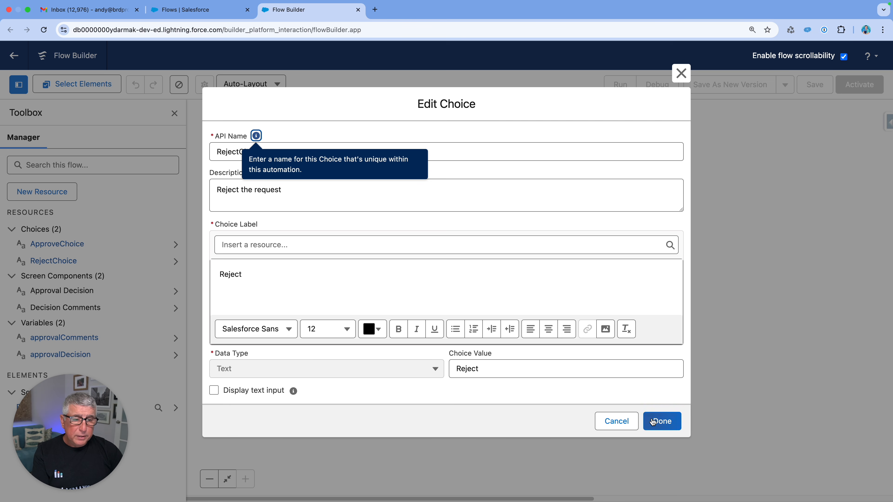
{"action": "left_click", "coordinate": [629, 423]}
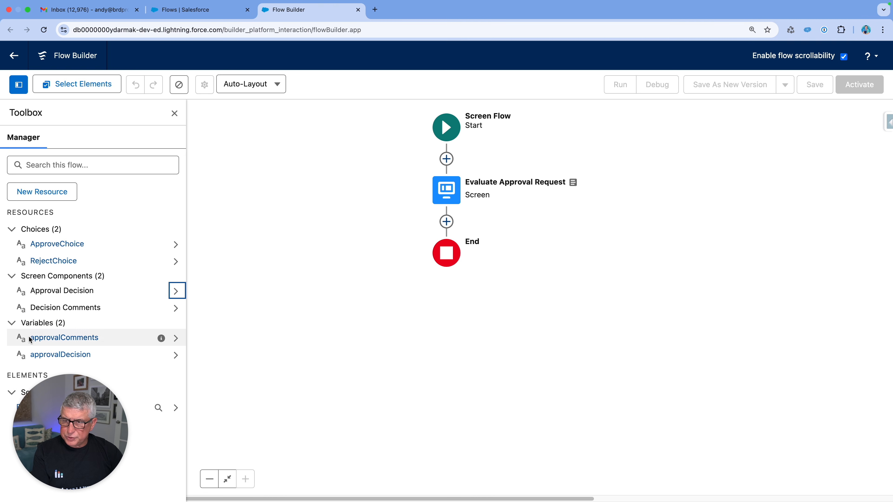
Check the default values and outside-flow availability of the approvalComments and approvalDecision variables.
{"action": "left_click", "coordinate": [176, 338]}
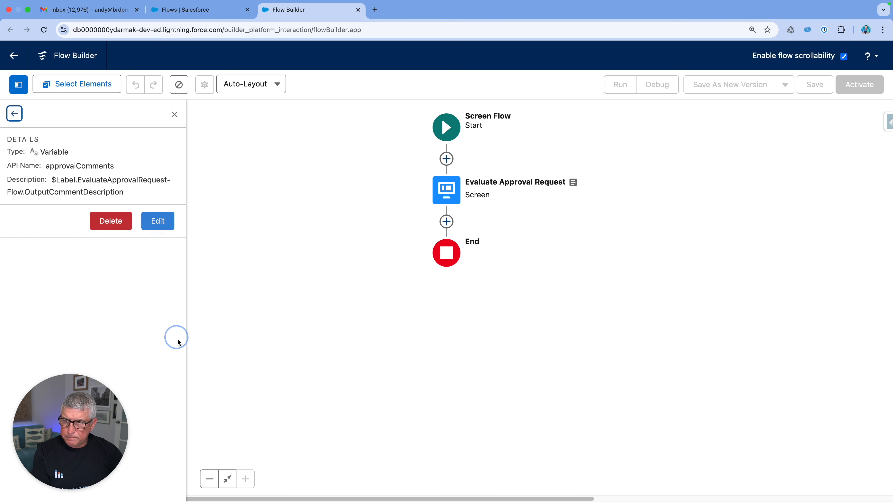
{"action": "left_click", "coordinate": [157, 227]}
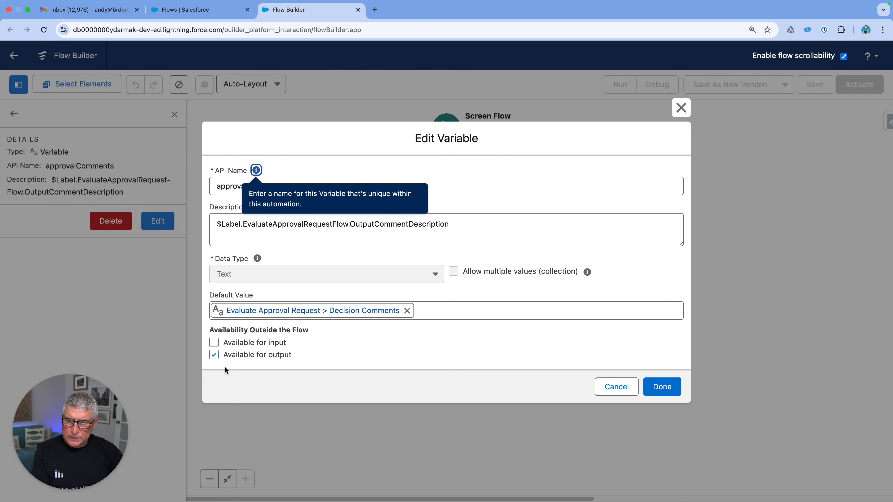
{"action": "left_click", "coordinate": [613, 386]}
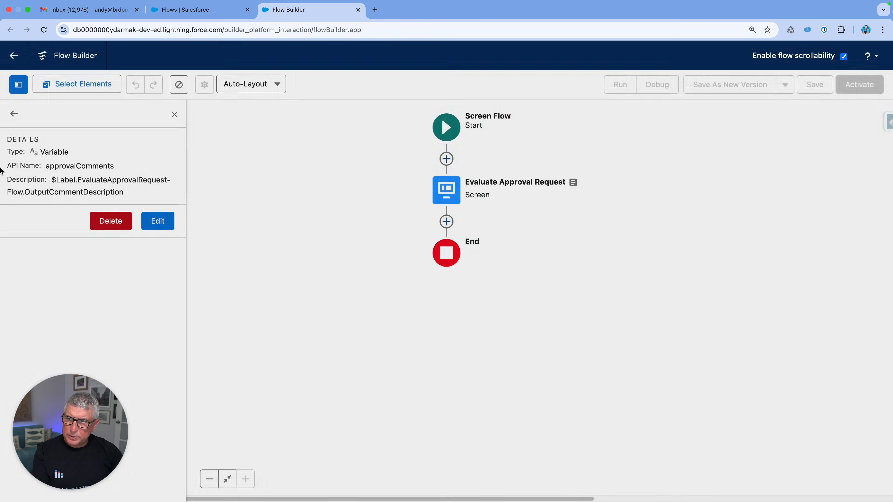
{"action": "left_click", "coordinate": [14, 113]}
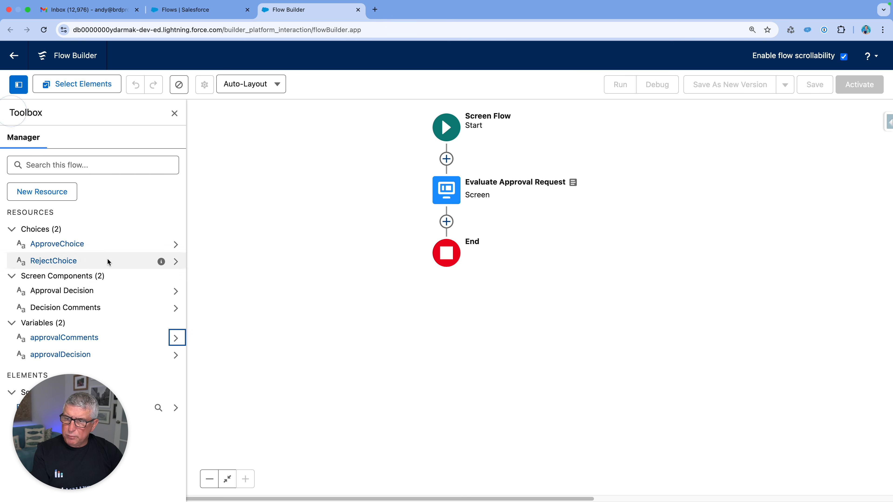
{"action": "left_click", "coordinate": [175, 355]}
{"action": "left_click", "coordinate": [156, 222]}
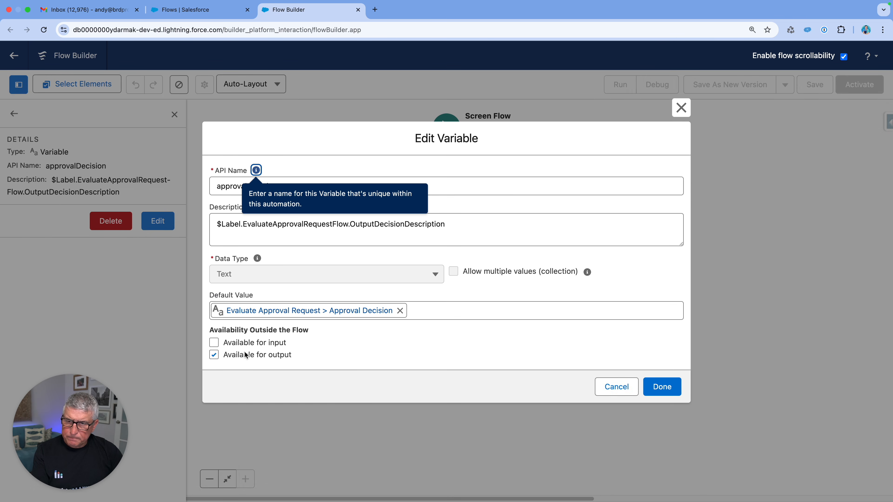
{"action": "left_click", "coordinate": [614, 387]}
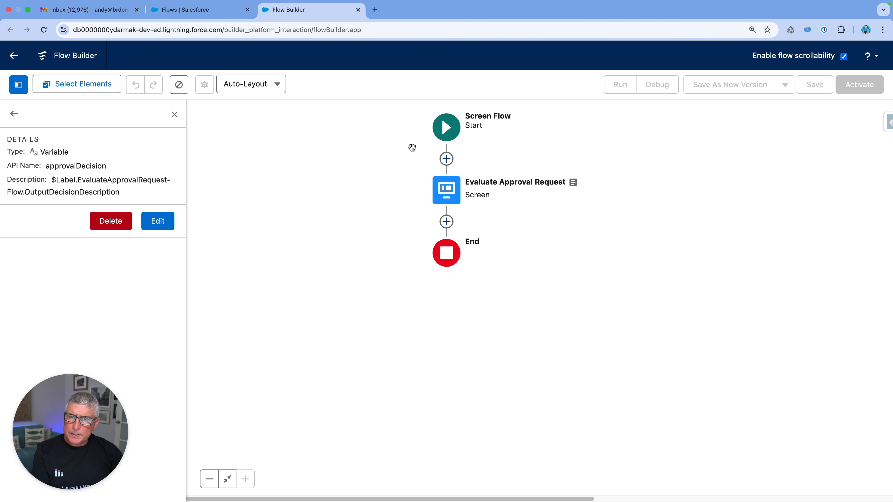
Add a Display Text component above Approval Decision on the Evaluate Approval Request screen, with the API name ApprovalTitle.
{"action": "left_click", "coordinate": [453, 191]}
{"action": "left_click", "coordinate": [454, 192]}
{"action": "left_click", "coordinate": [453, 188]}
{"action": "scroll", "coordinate": [175, 260], "scroll_direction": "down", "scroll_amount": 15}
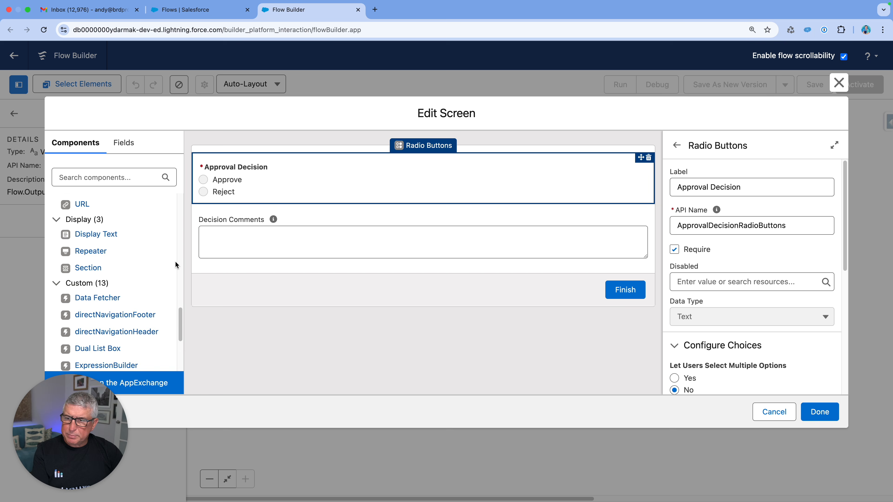
{"action": "scroll", "coordinate": [175, 265], "scroll_direction": "up", "scroll_amount": 10}
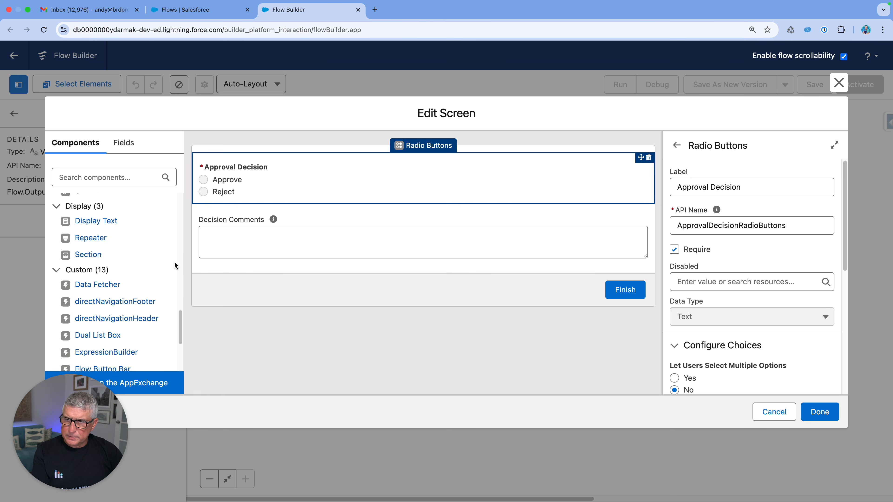
{"action": "left_click_drag", "start_coordinate": [102, 221], "coordinate": [309, 156]}
{"action": "left_click", "coordinate": [737, 194]}
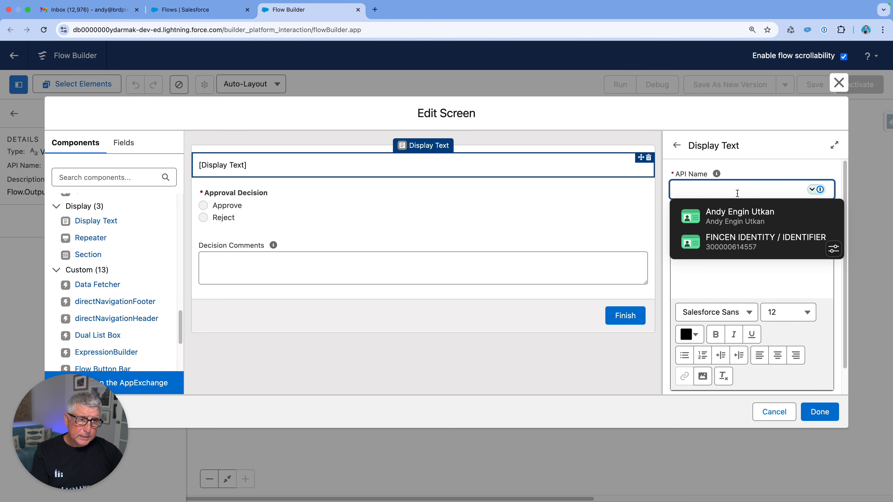
{"action": "type", "text": "A"}
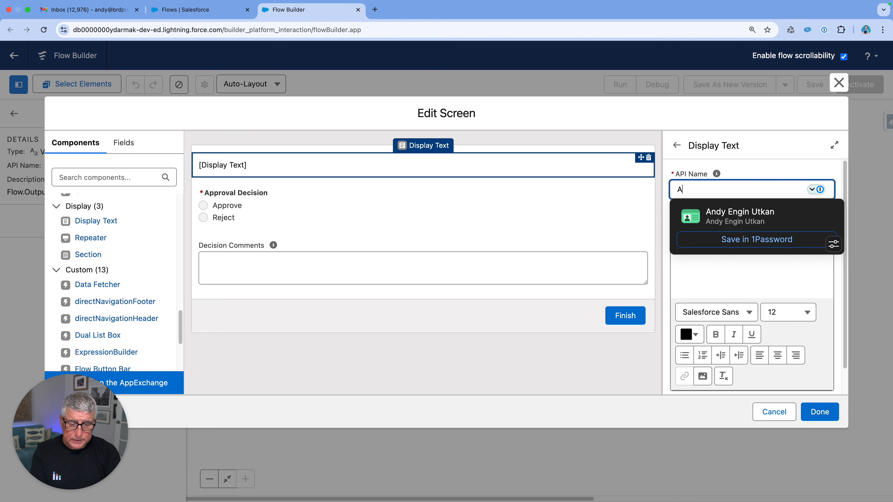
{"action": "type", "text": "pprovalTitle"}
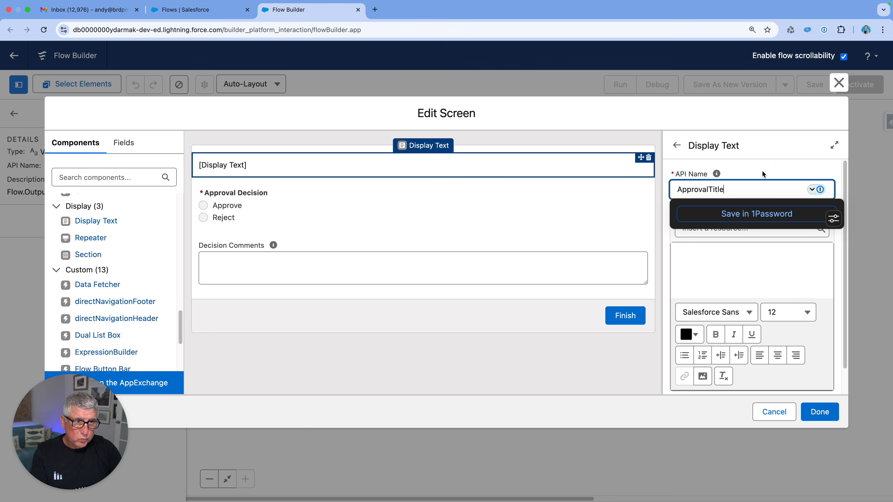
Fill the ApprovalTitle component with "Please approve or reject the Case" in bold and accept the screen edits.
{"action": "left_click", "coordinate": [726, 257]}
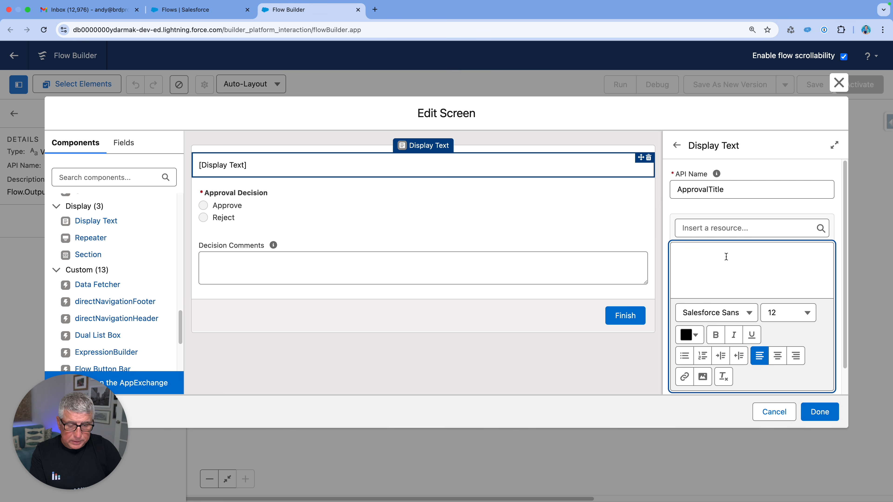
{"action": "type", "text": "Ple"}
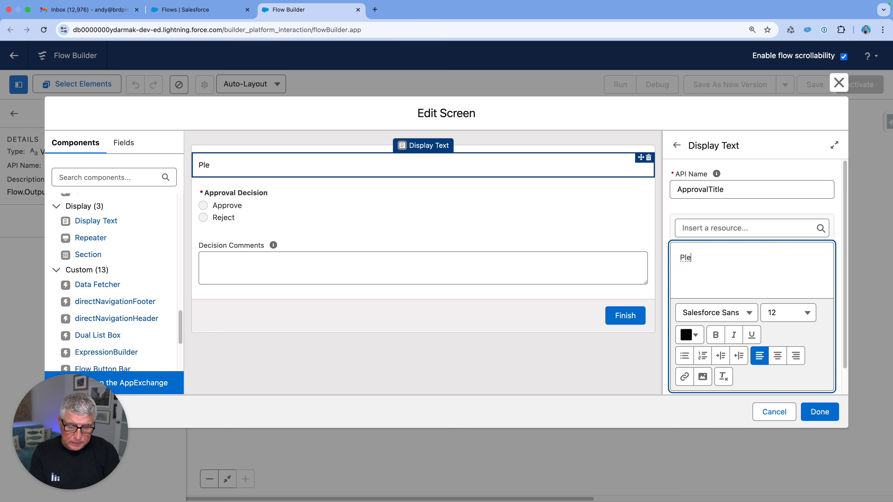
{"action": "type", "text": "ase approve or"}
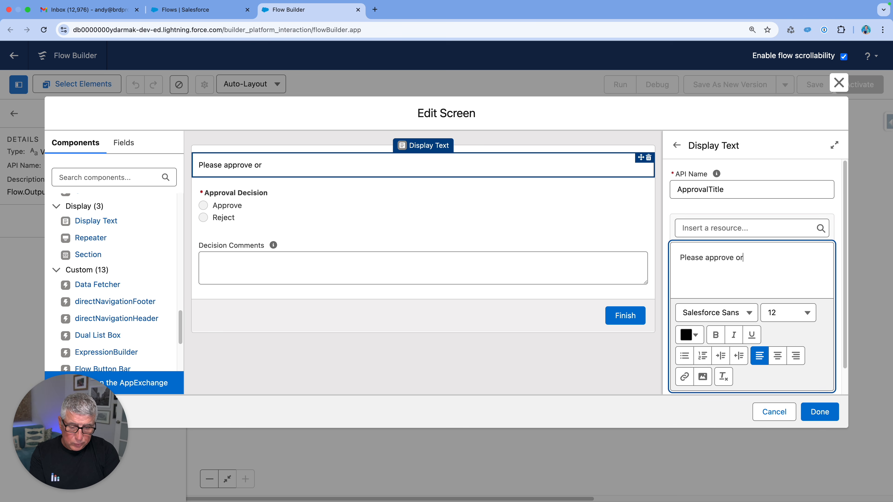
{"action": "type", "text": " reject the CXa"}
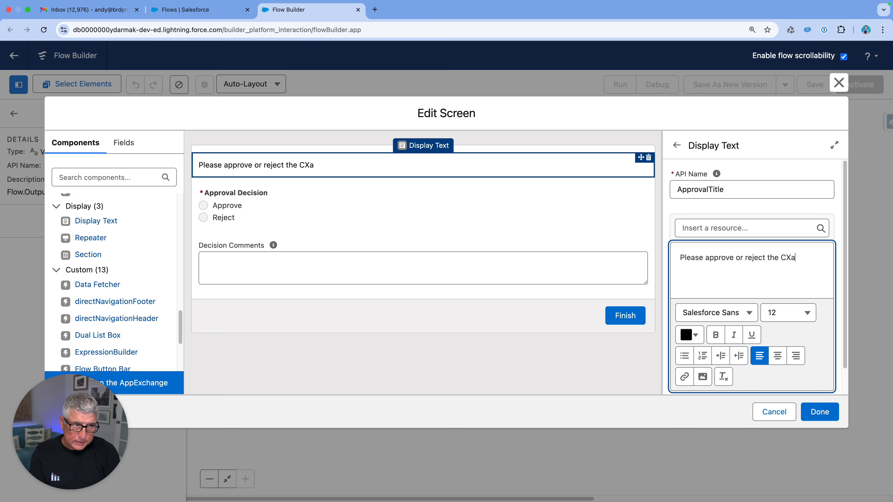
{"action": "key", "text": "BackSpace"}
{"action": "type", "text": "ase"}
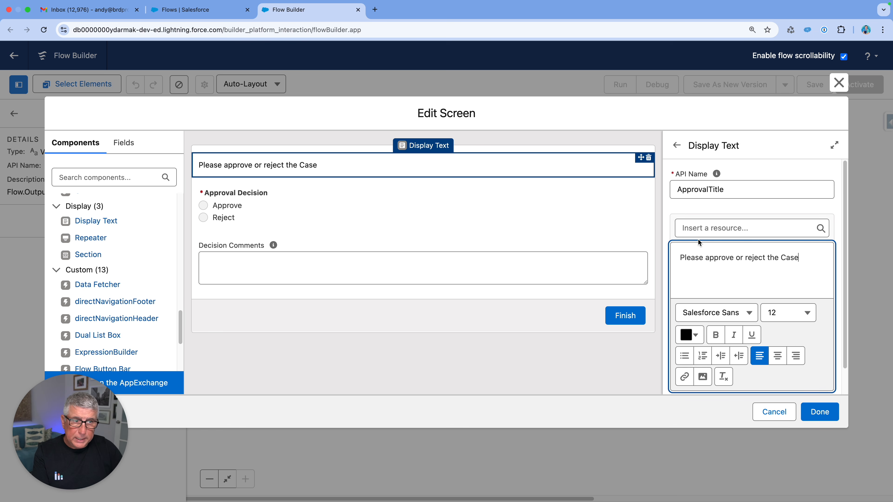
{"action": "left_click_drag", "start_coordinate": [803, 258], "coordinate": [660, 258]}
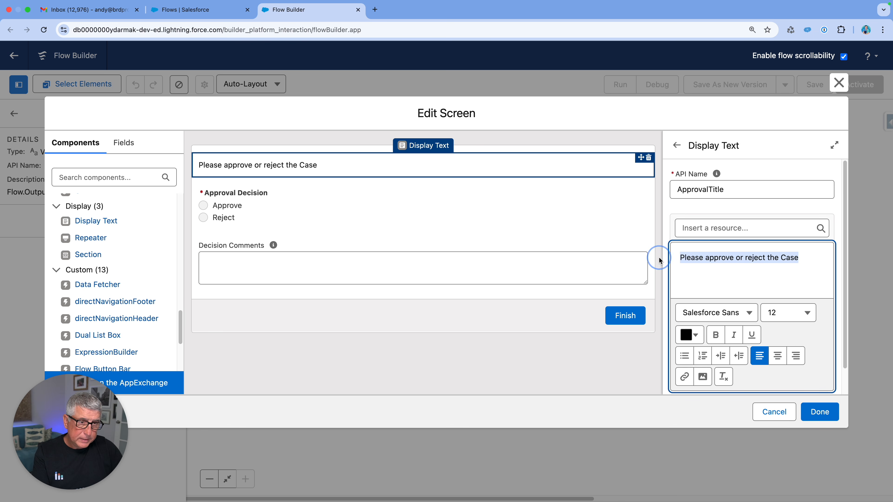
{"action": "left_click", "coordinate": [716, 336]}
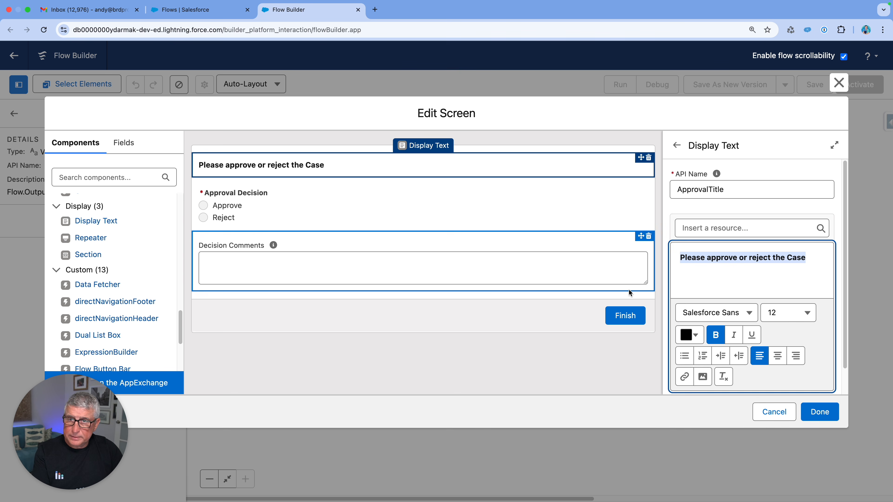
{"action": "left_click", "coordinate": [820, 412]}
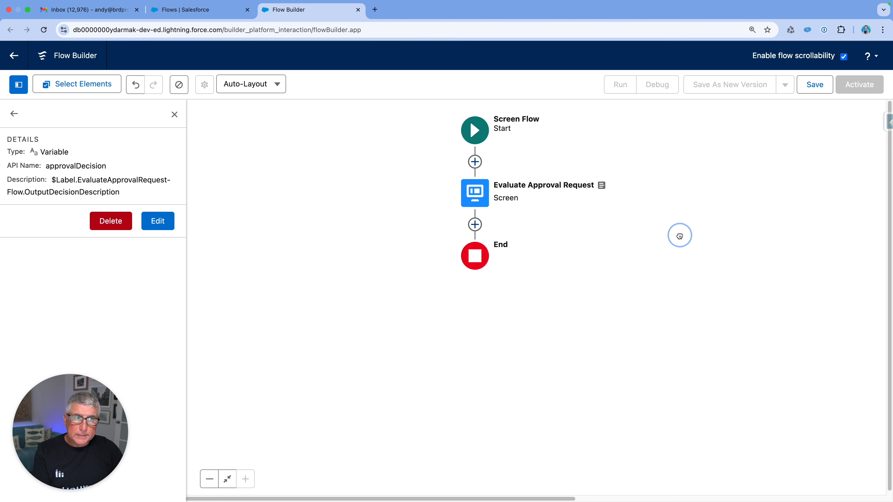
Save the flow as "Case - XPR - Evaluate Approval Request Screen Flow", inserting "for cases" after "approval requests" in the description.
{"action": "left_click", "coordinate": [817, 88]}
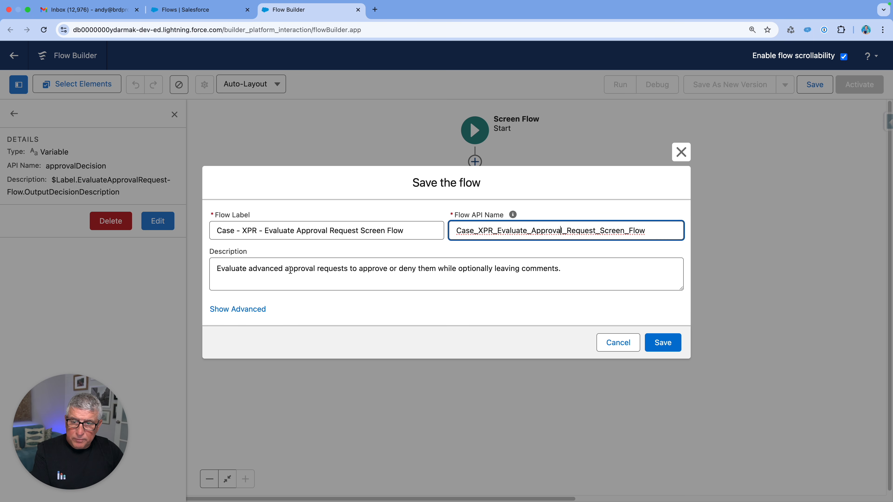
{"action": "left_click", "coordinate": [348, 269]}
{"action": "type", "text": "for case"}
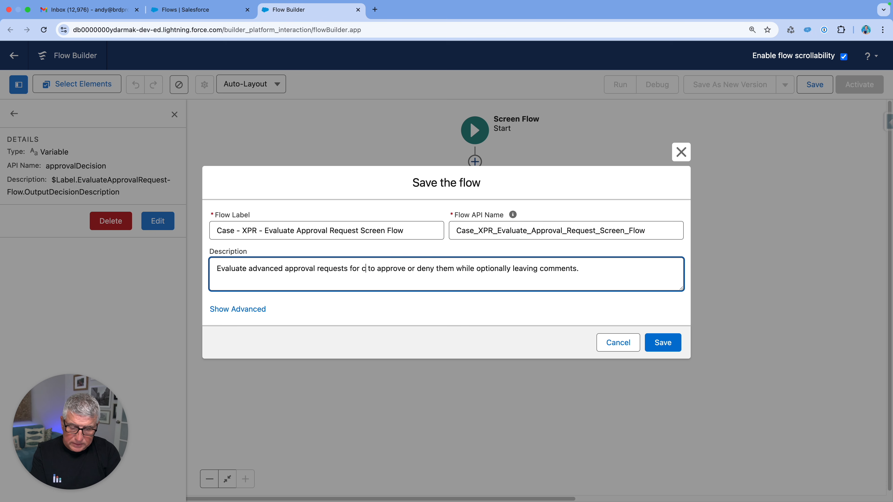
{"action": "type", "text": "s"}
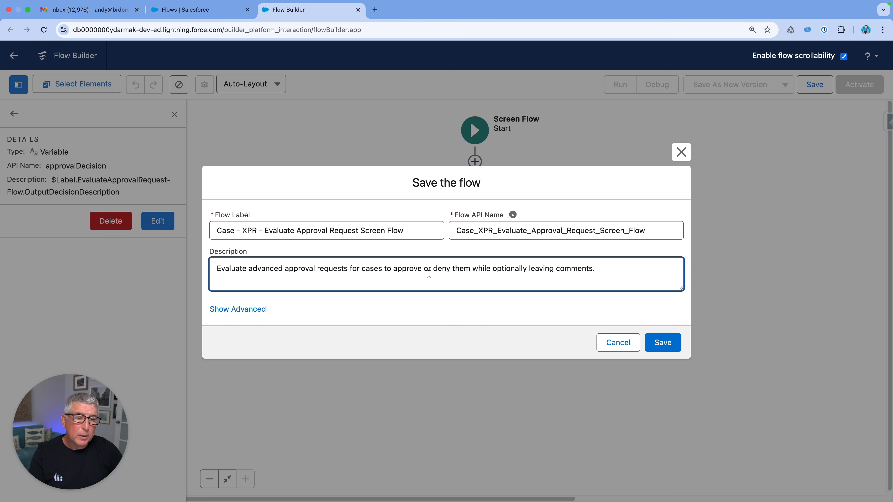
{"action": "left_click", "coordinate": [667, 345]}
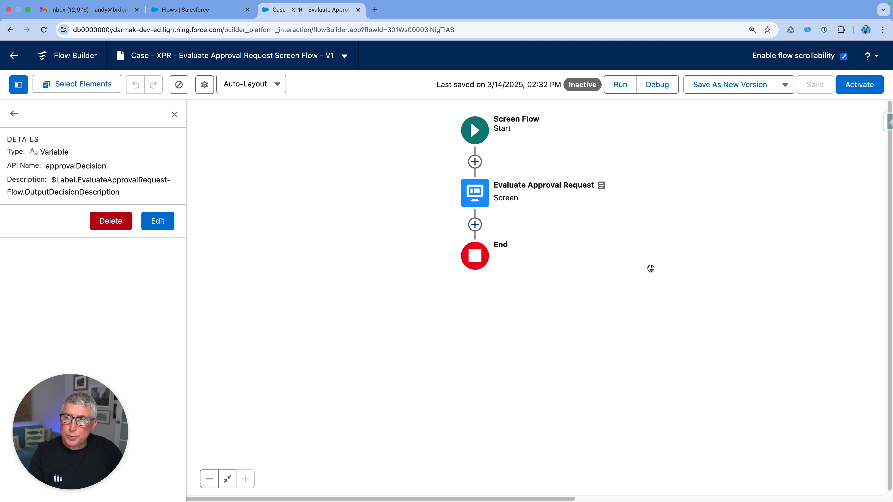
Debug the screen flow with the default options, trying the Approve and Reject choices and the Decision Comments field, and close the debug run.
{"action": "left_click", "coordinate": [666, 87]}
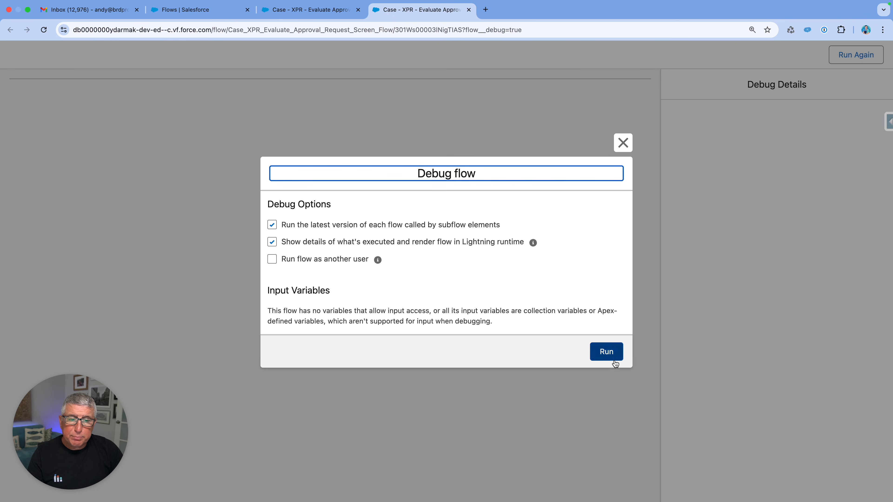
{"action": "left_click", "coordinate": [612, 352]}
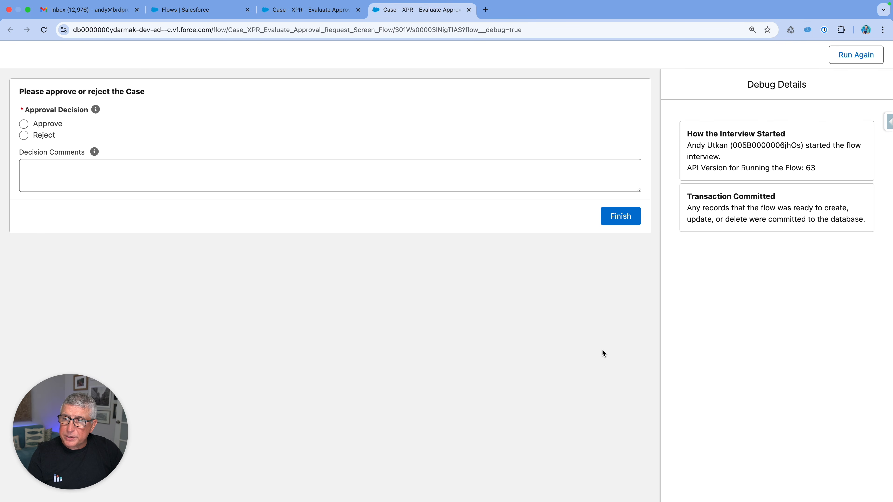
{"action": "left_click", "coordinate": [24, 125]}
{"action": "left_click", "coordinate": [24, 136]}
{"action": "left_click", "coordinate": [71, 164]}
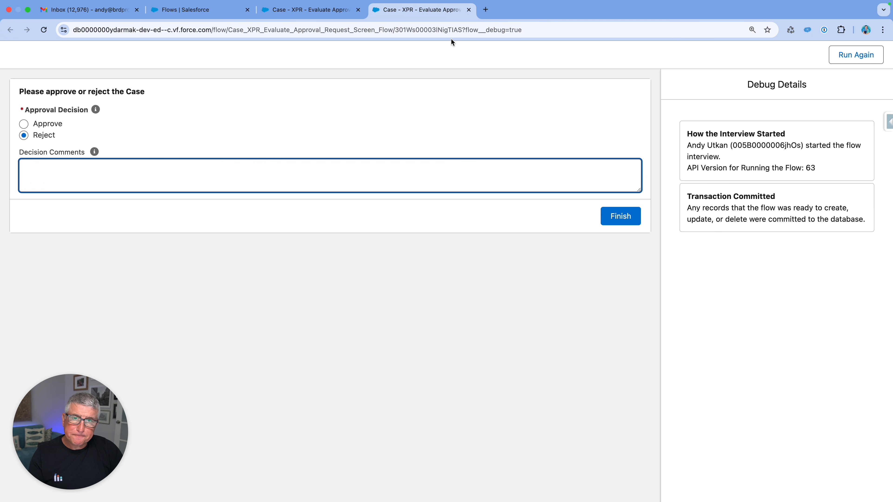
{"action": "left_click", "coordinate": [470, 10]}
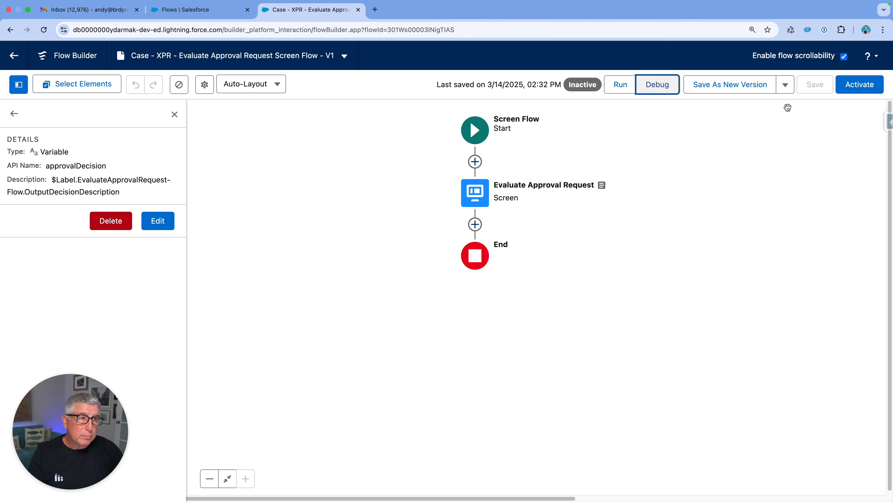
Activate the Evaluate Approval Request screen flow for cases and return to the Flows list in Setup.
{"action": "left_click", "coordinate": [859, 85]}
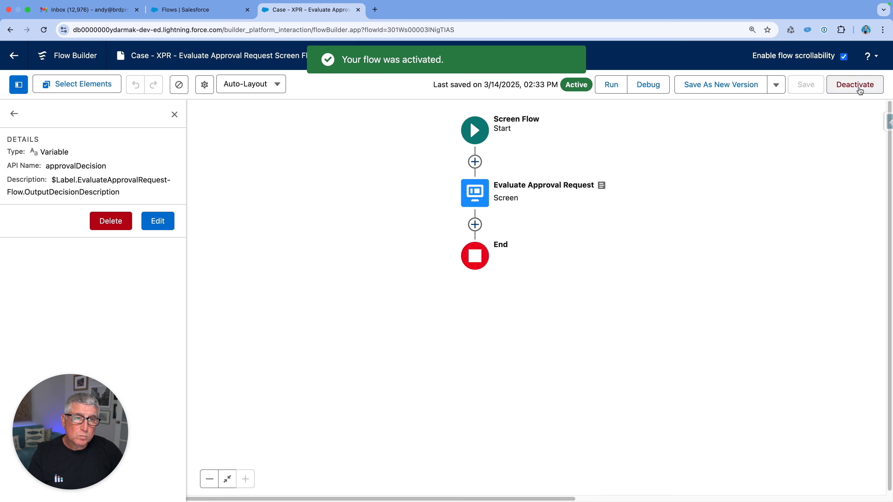
{"action": "left_click", "coordinate": [14, 55]}
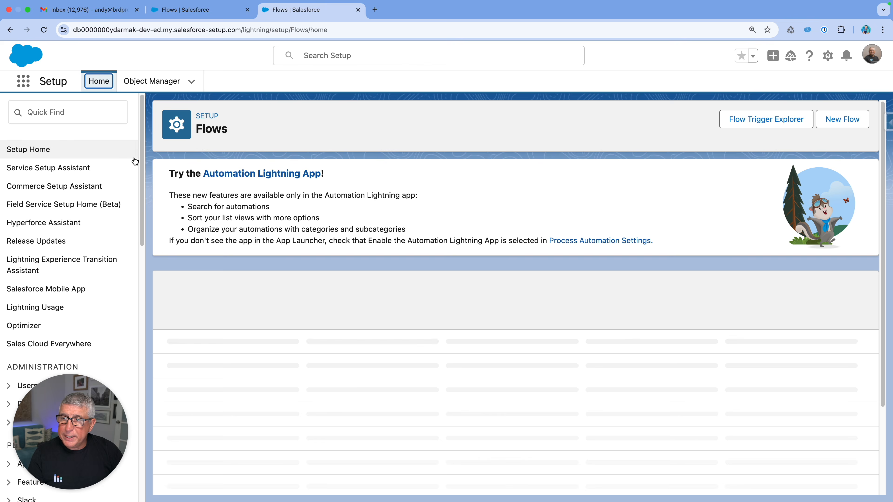
Find Queues in Setup and check the email, supported objects and members of the Gator Alumni Queue.
{"action": "left_click", "coordinate": [42, 111]}
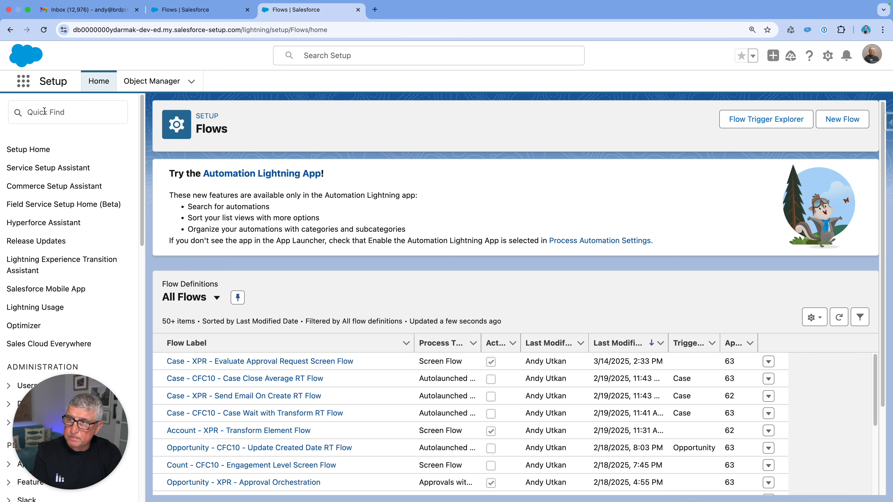
{"action": "left_click", "coordinate": [70, 108]}
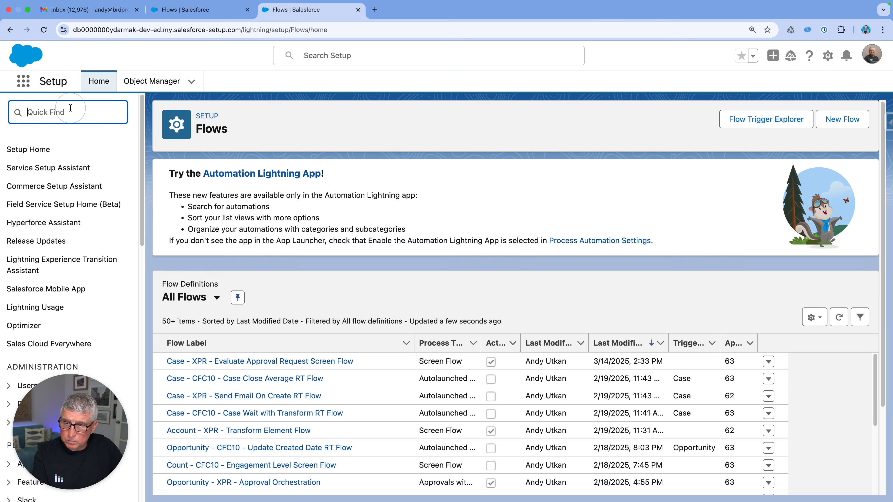
{"action": "type", "text": "Que"}
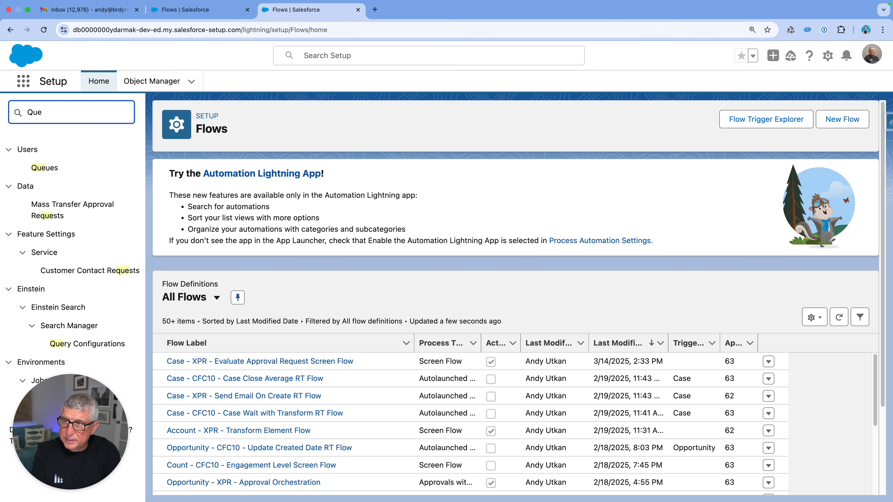
{"action": "left_click", "coordinate": [60, 167]}
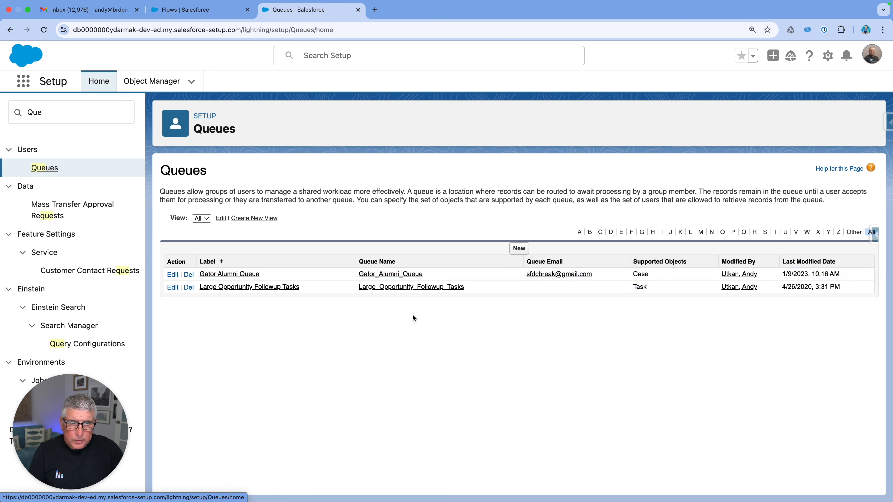
{"action": "left_click", "coordinate": [231, 274]}
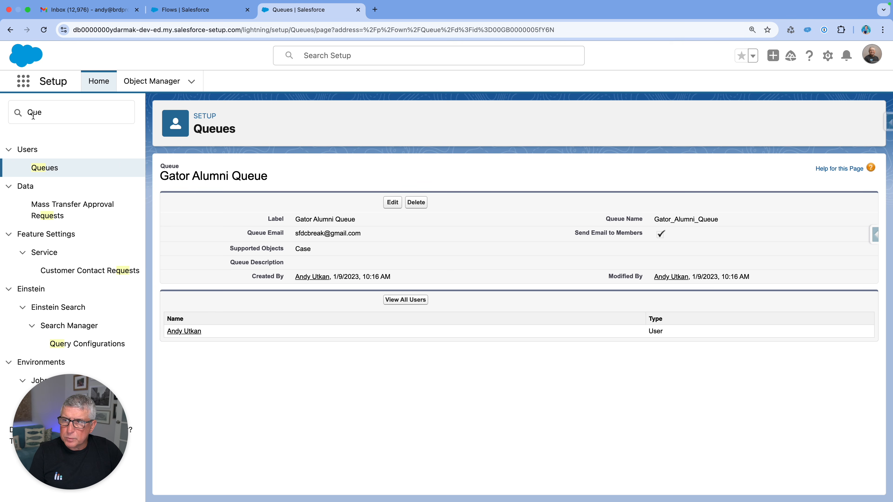
Go back to the Flows page in Setup and create an Autolaunched Approval Orchestration (No Trigger) from scratch.
{"action": "double_click", "coordinate": [42, 111]}
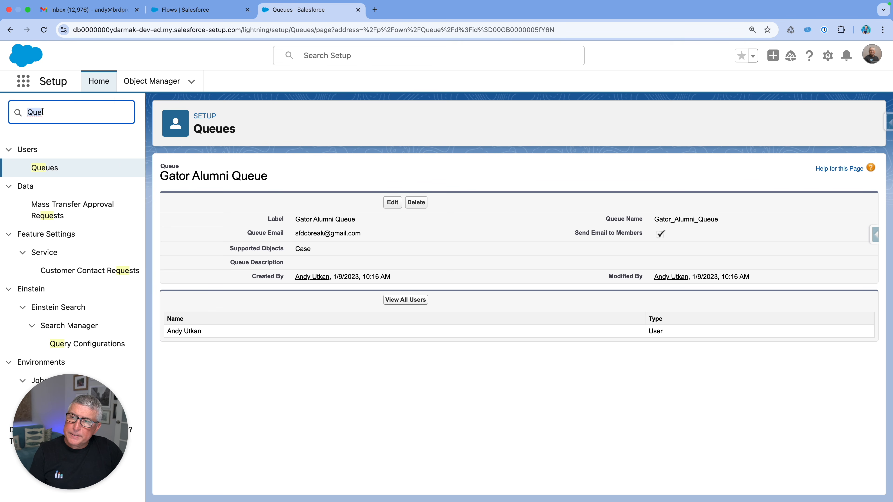
{"action": "type", "text": "flow"}
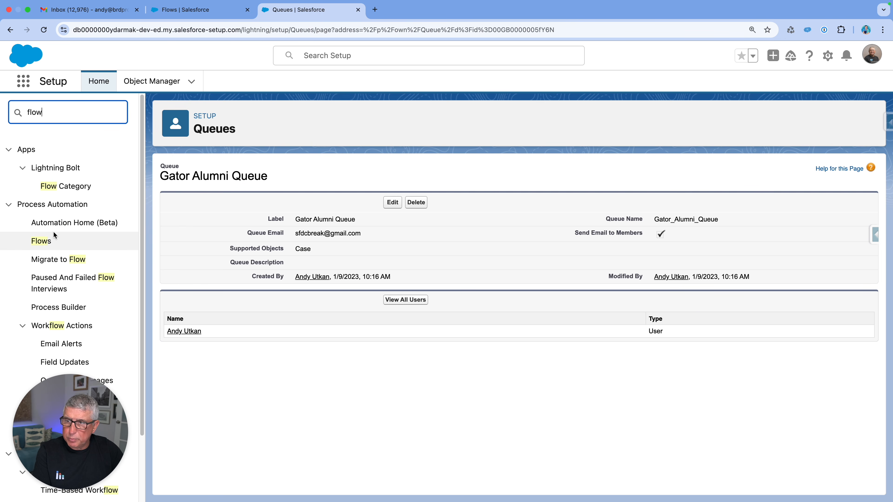
{"action": "left_click", "coordinate": [40, 242]}
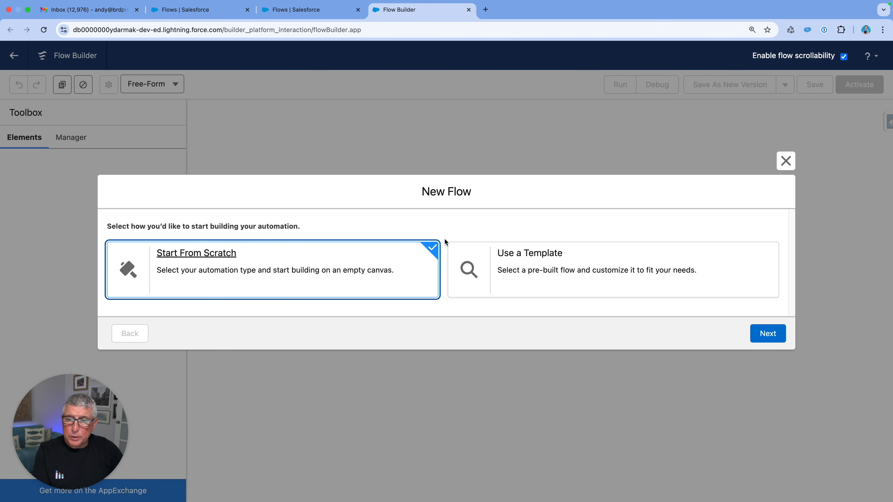
{"action": "left_click", "coordinate": [297, 276]}
{"action": "left_click", "coordinate": [769, 333]}
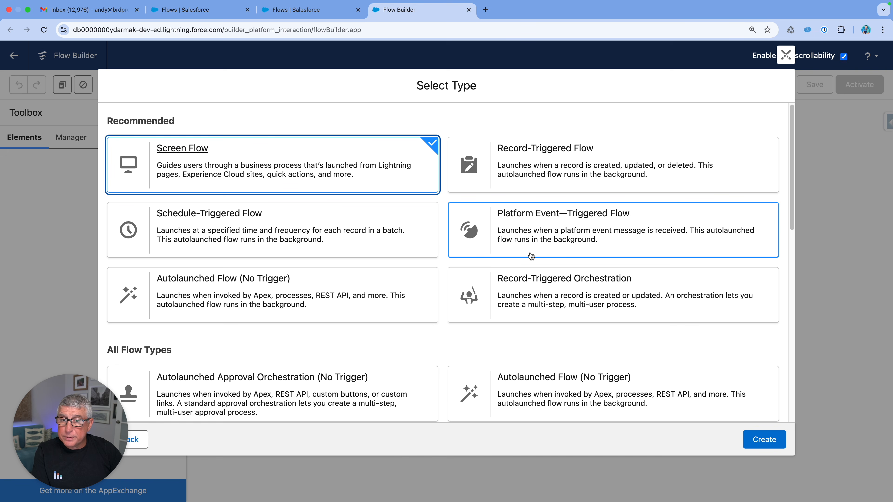
{"action": "scroll", "coordinate": [530, 257], "scroll_direction": "down", "scroll_amount": 3}
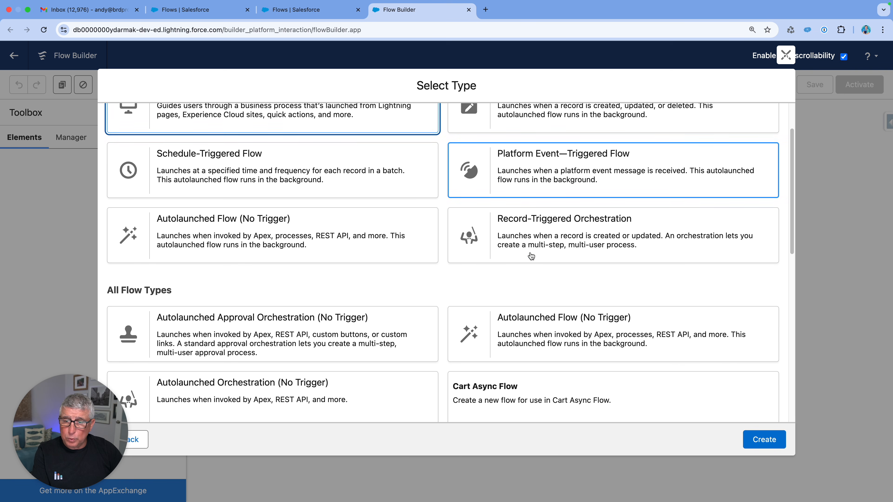
{"action": "scroll", "coordinate": [277, 291], "scroll_direction": "down", "scroll_amount": 4}
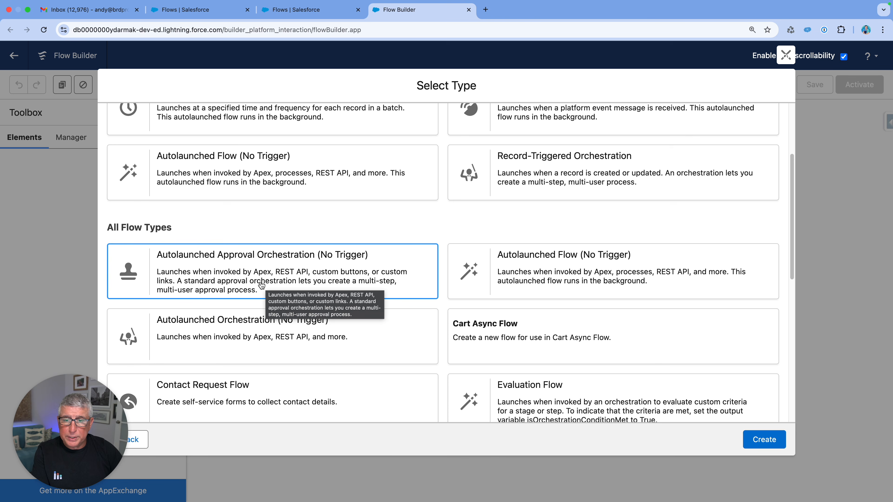
{"action": "left_click", "coordinate": [273, 270]}
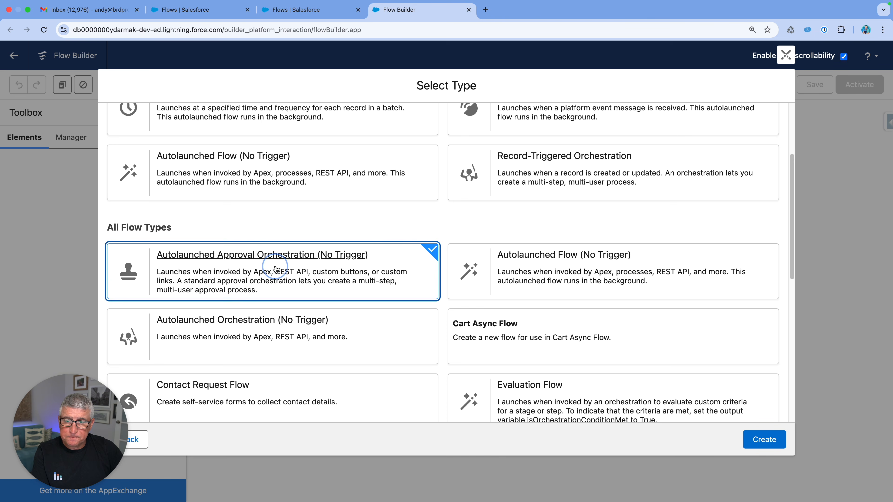
{"action": "left_click", "coordinate": [783, 443]}
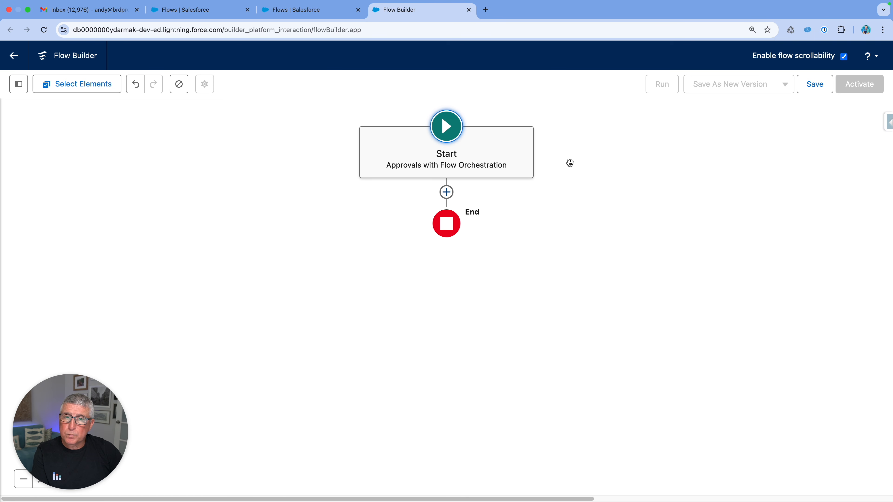
Examine the settings of the orchestration's built-in recordId and submissionComments variables without changing them.
{"action": "left_click", "coordinate": [17, 78]}
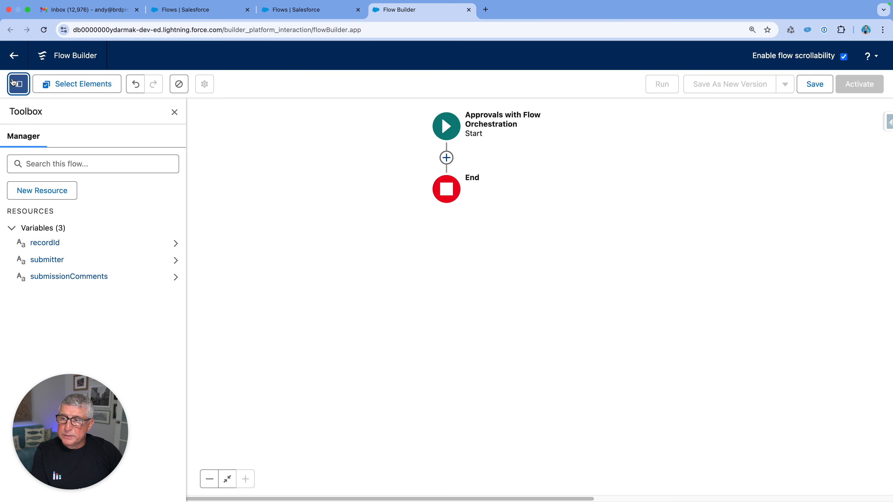
{"action": "left_click", "coordinate": [46, 243]}
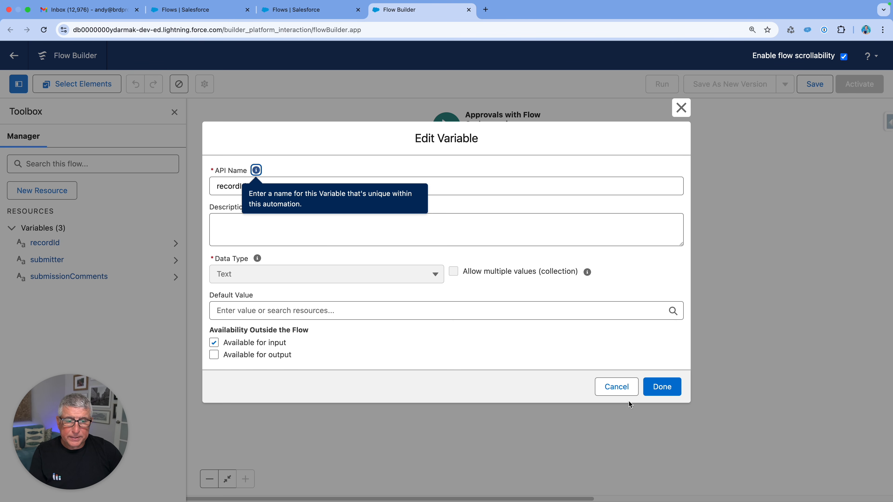
{"action": "left_click", "coordinate": [624, 391]}
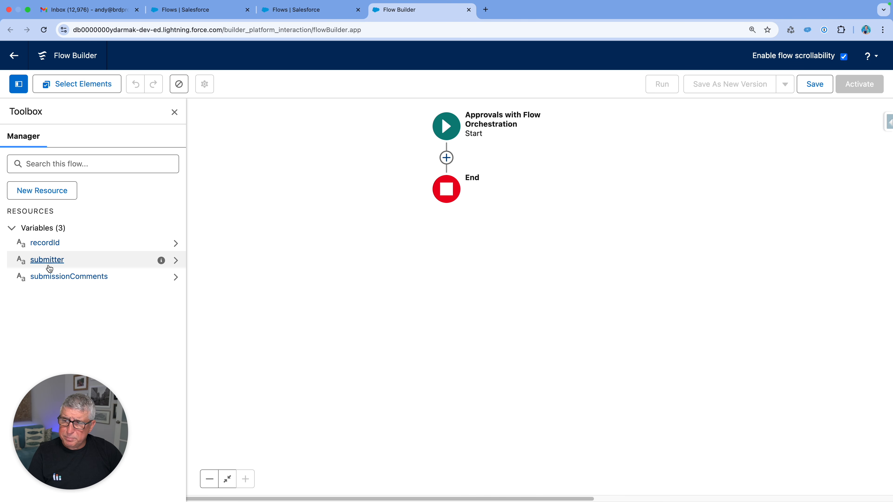
{"action": "left_click", "coordinate": [49, 278]}
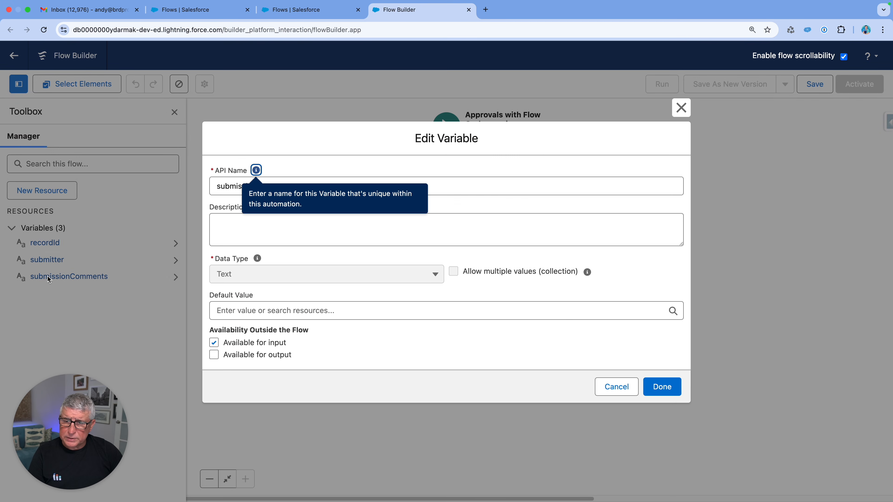
{"action": "left_click", "coordinate": [617, 387]}
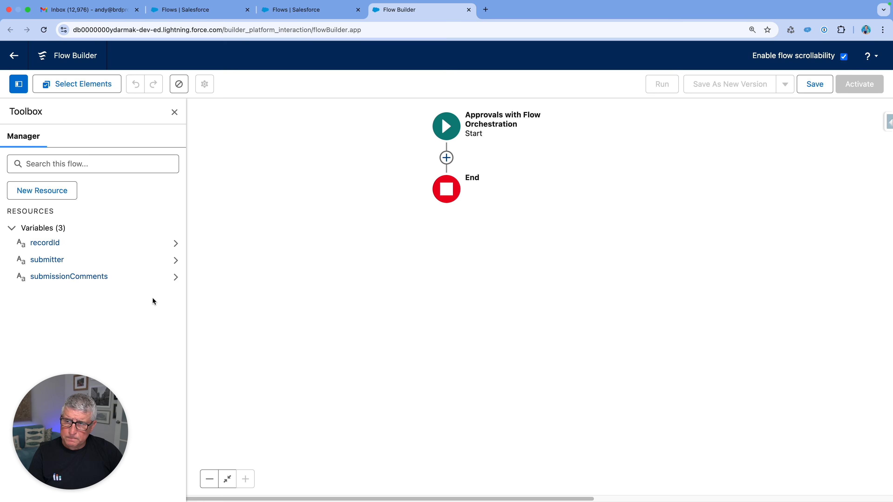
{"action": "left_click", "coordinate": [329, 147]}
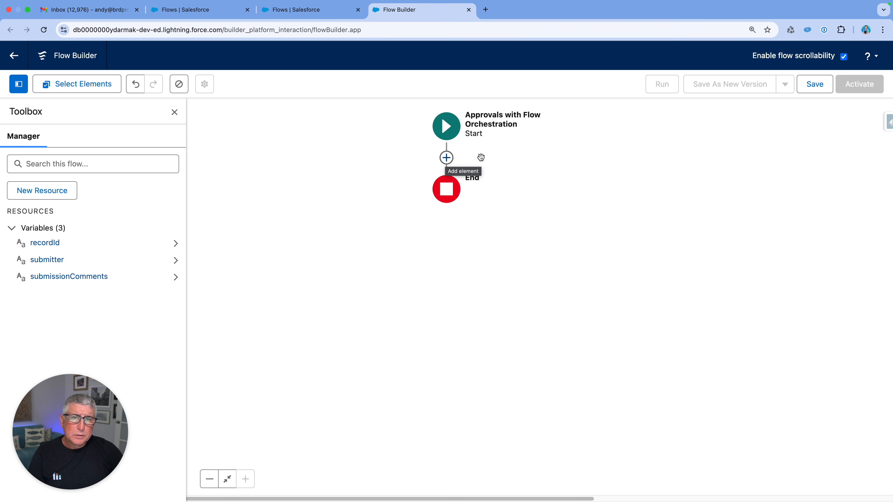
Save the orchestration as "Case - XPR - Approval AL Orchestration" with the description "Case Approval Orchestration".
{"action": "left_click_drag", "start_coordinate": [481, 157], "coordinate": [512, 164]}
{"action": "left_click", "coordinate": [815, 87]}
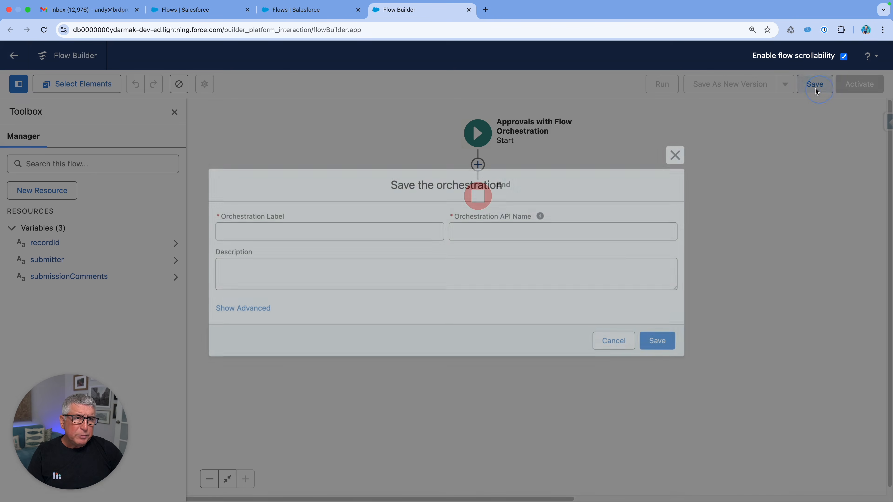
{"action": "left_click", "coordinate": [326, 229]}
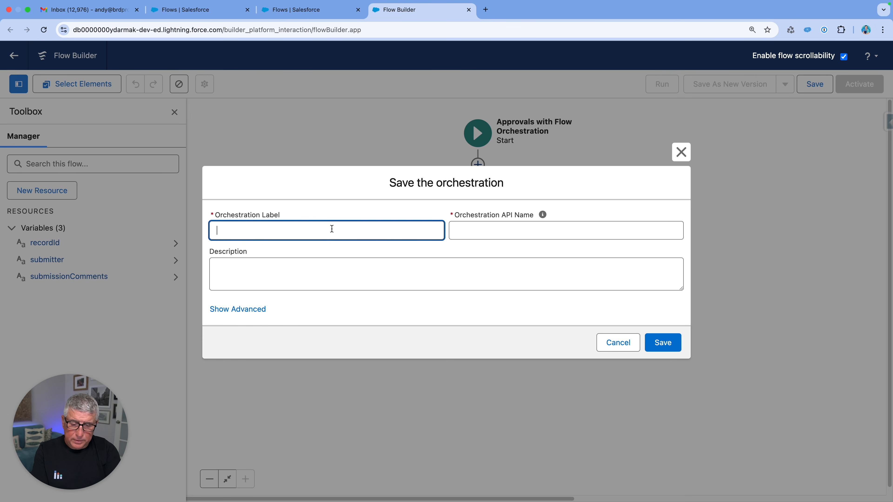
{"action": "type", "text": "Case P"}
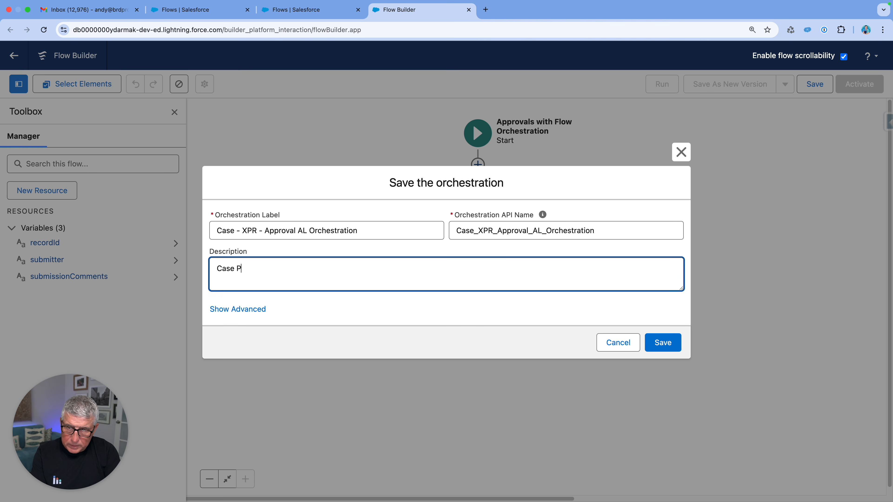
{"action": "key", "text": "BackSpace"}
{"action": "type", "text": "Approval O"}
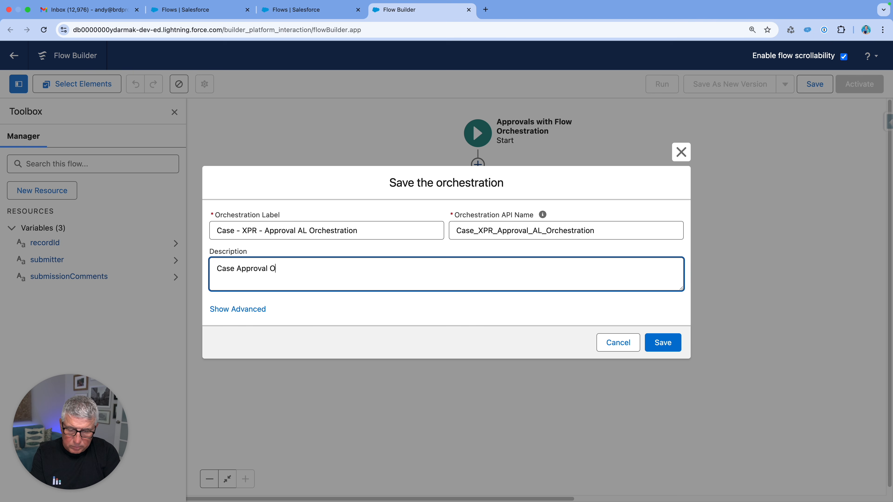
{"action": "type", "text": "rchestrat"}
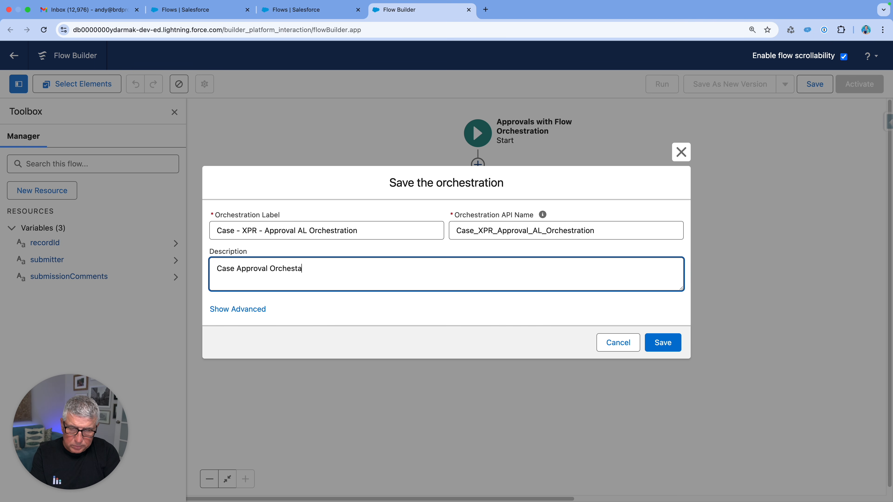
{"action": "type", "text": "ion"}
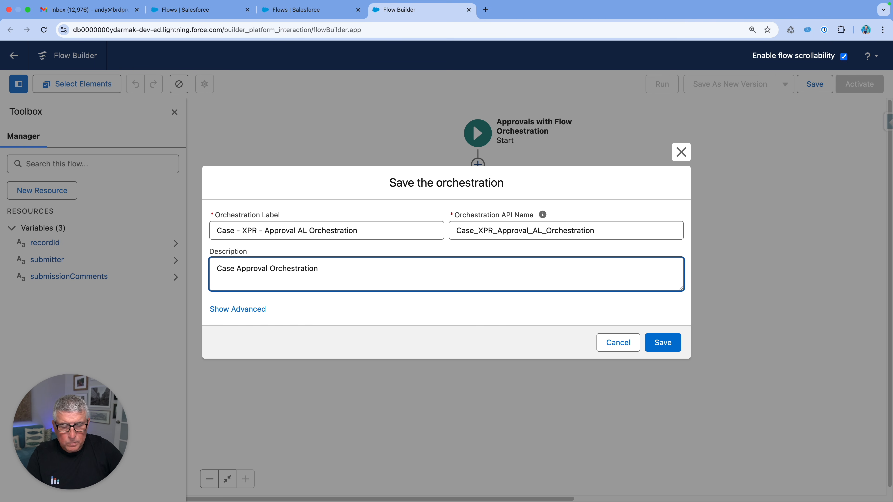
{"action": "left_click", "coordinate": [679, 345]}
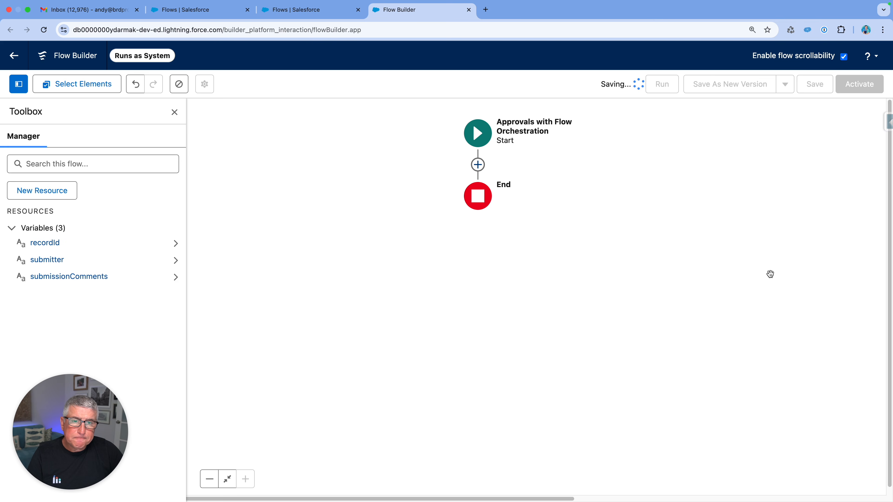
Add a stage labelled "Stage 1" with the API name Stage_1 between Start and End.
{"action": "left_click_drag", "start_coordinate": [594, 228], "coordinate": [600, 241]}
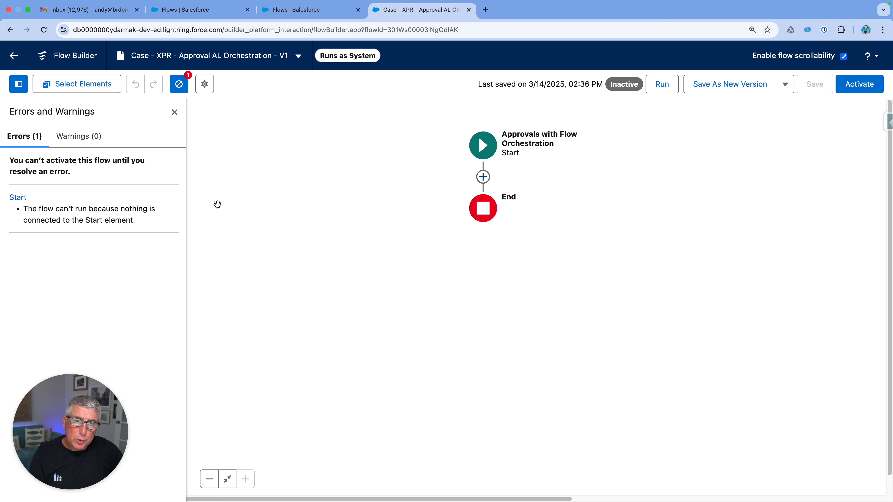
{"action": "left_click", "coordinate": [483, 178]}
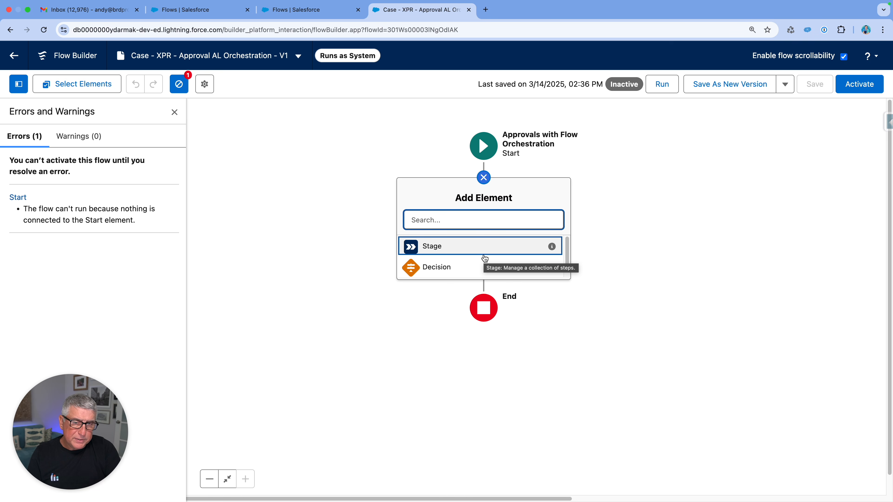
{"action": "left_click", "coordinate": [483, 254]}
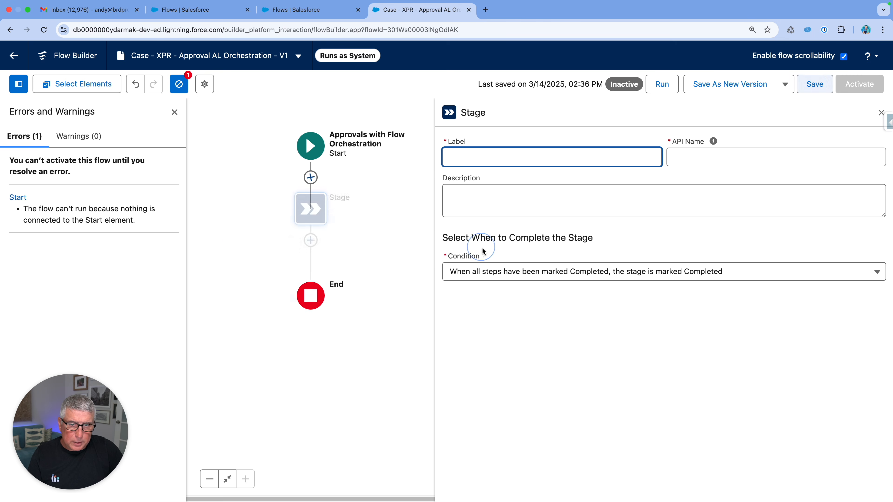
{"action": "type", "text": "Stage 1"}
{"action": "left_click", "coordinate": [721, 152]}
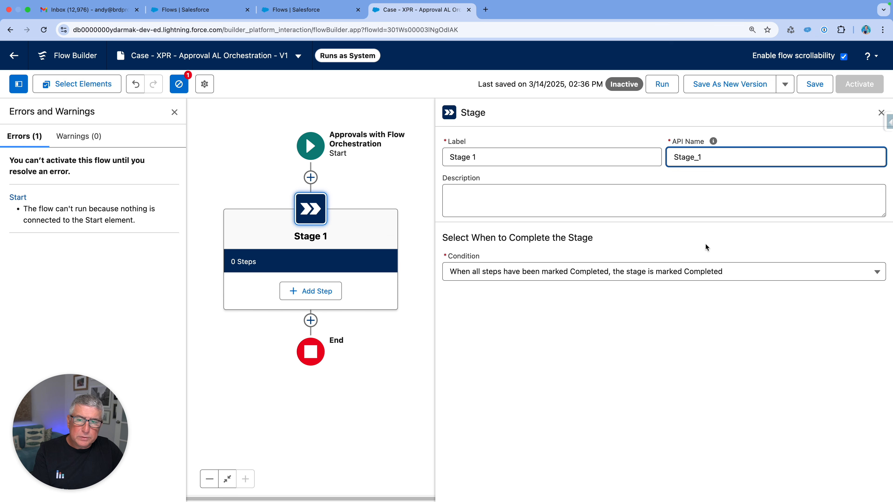
Add an approval step to Stage 1 and label it "Step 1.1 Case Approval".
{"action": "left_click", "coordinate": [310, 291]}
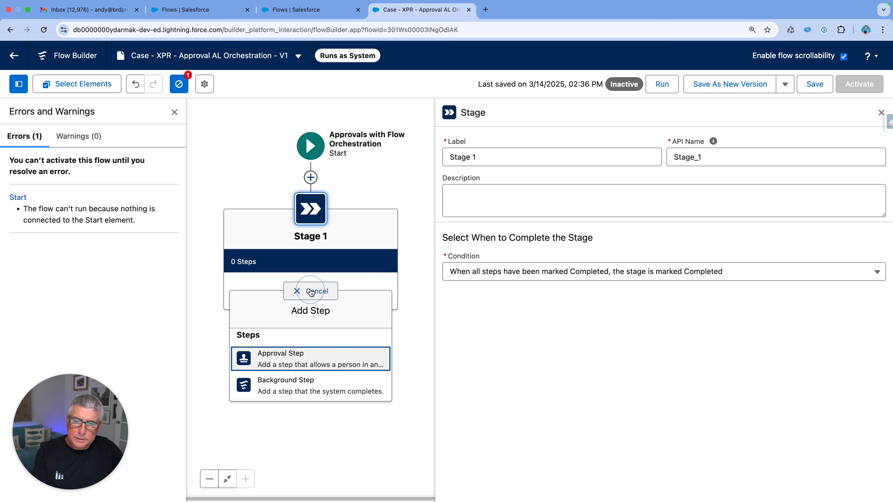
{"action": "left_click", "coordinate": [325, 368]}
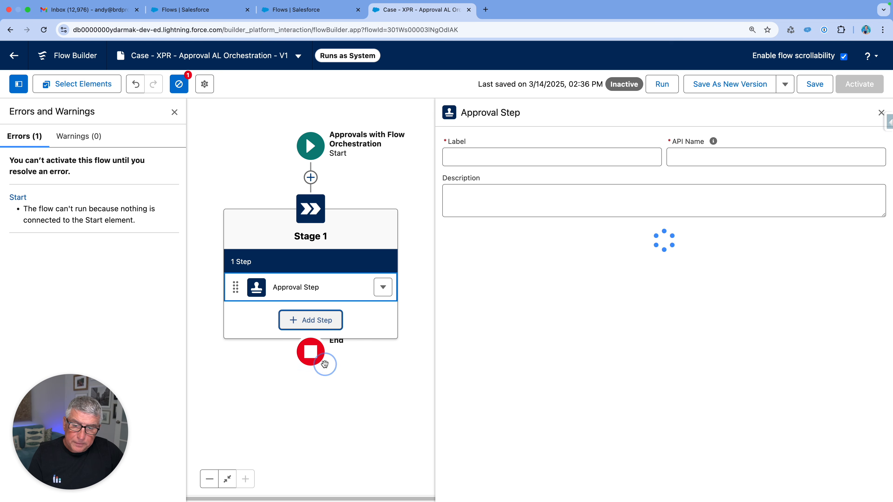
{"action": "left_click", "coordinate": [513, 161]}
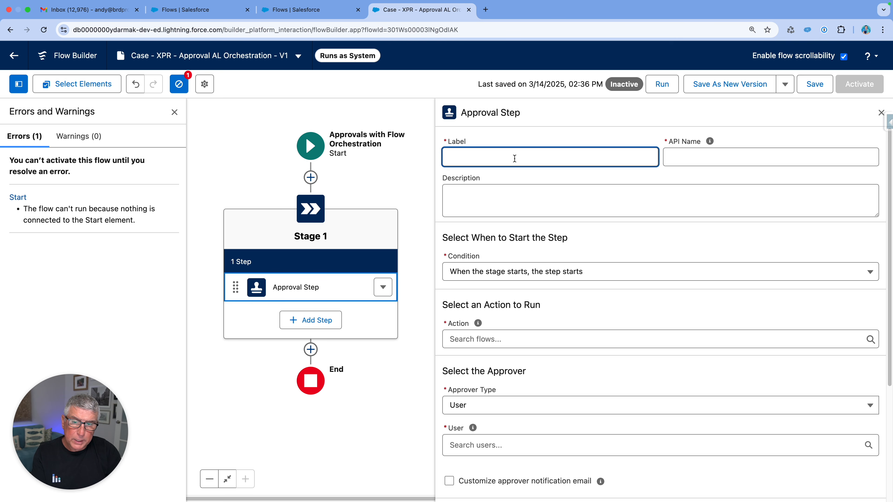
{"action": "type", "text": "C"}
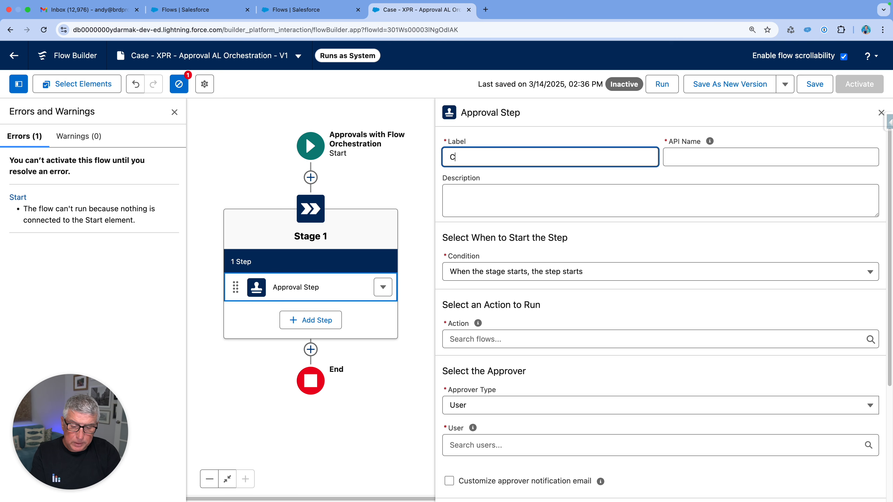
{"action": "type", "text": "ase Approv"}
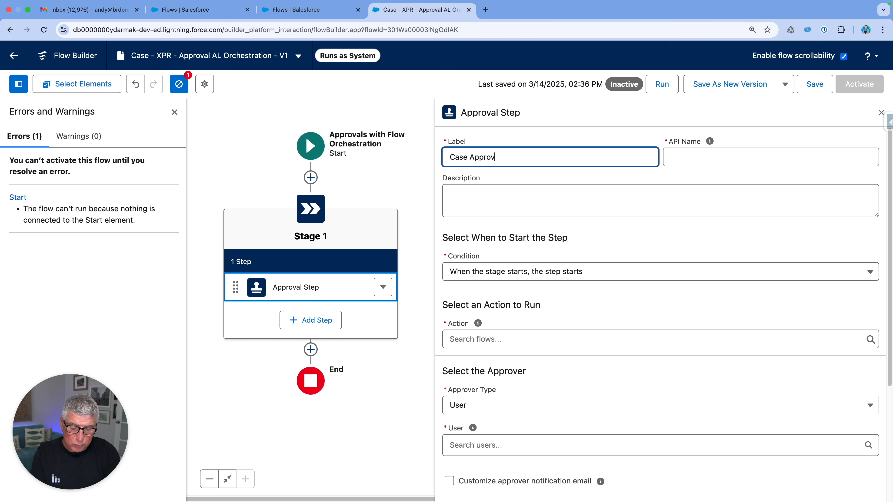
{"action": "type", "text": "al"}
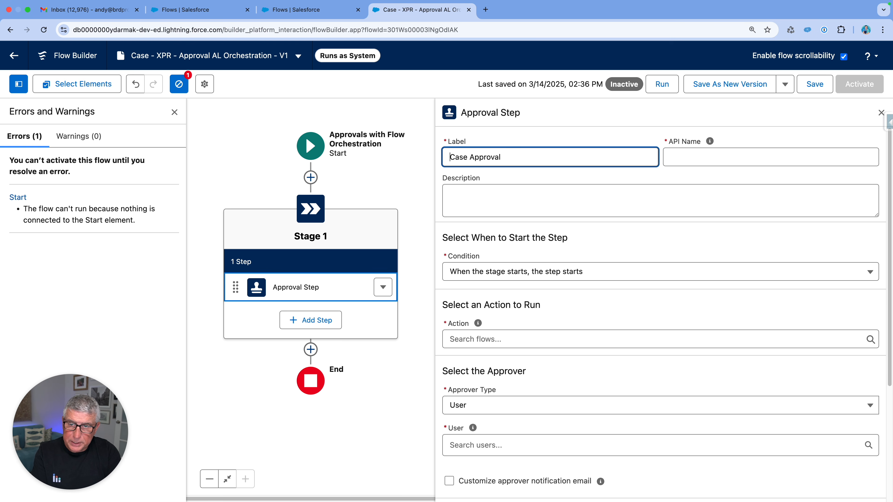
{"action": "type", "text": "Step 1.1"}
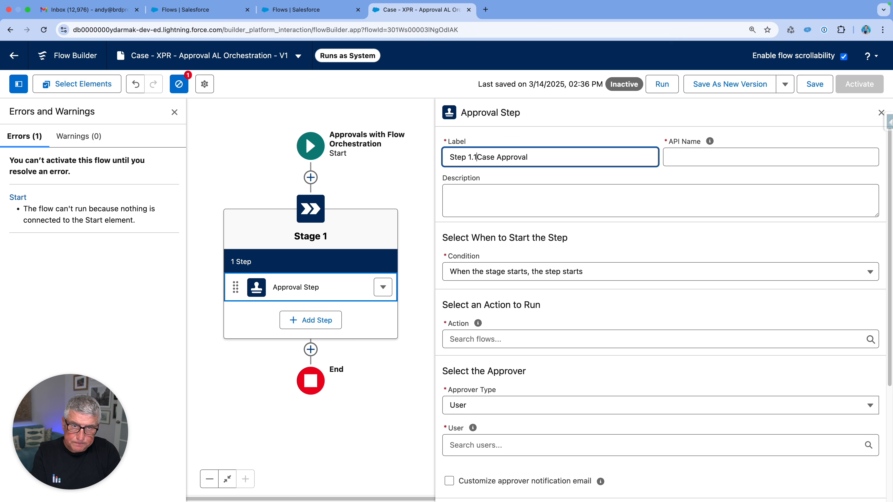
{"action": "left_click", "coordinate": [813, 157]}
Choose "When the stage starts, the step starts" as the start condition of the Step 1.1 Case Approval step.
{"action": "scroll", "coordinate": [700, 199], "scroll_direction": "down", "scroll_amount": 3}
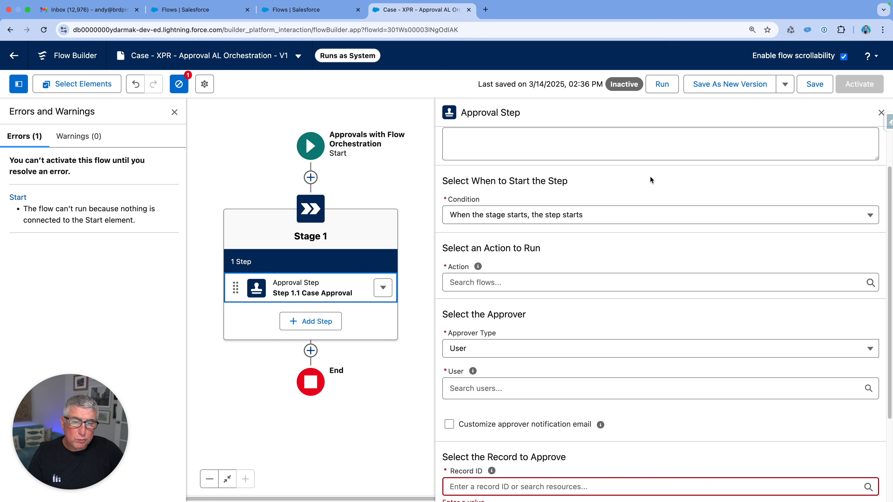
{"action": "scroll", "coordinate": [650, 180], "scroll_direction": "down", "scroll_amount": 1}
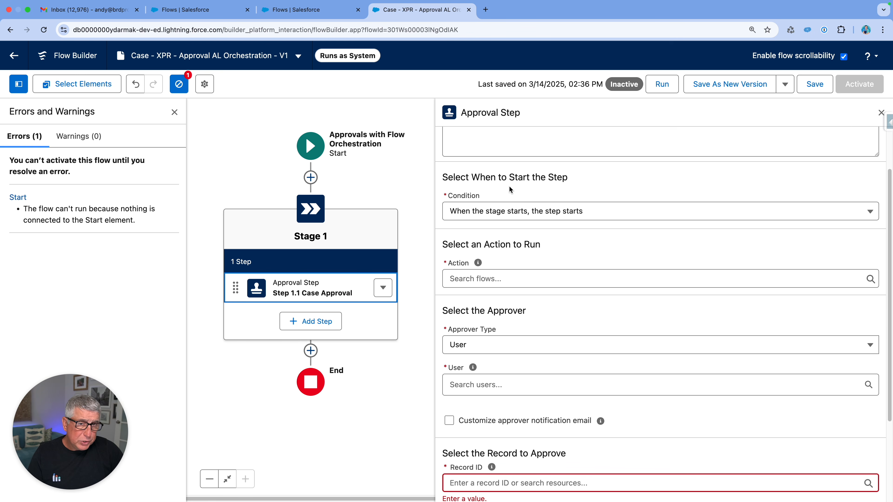
{"action": "left_click", "coordinate": [858, 216]}
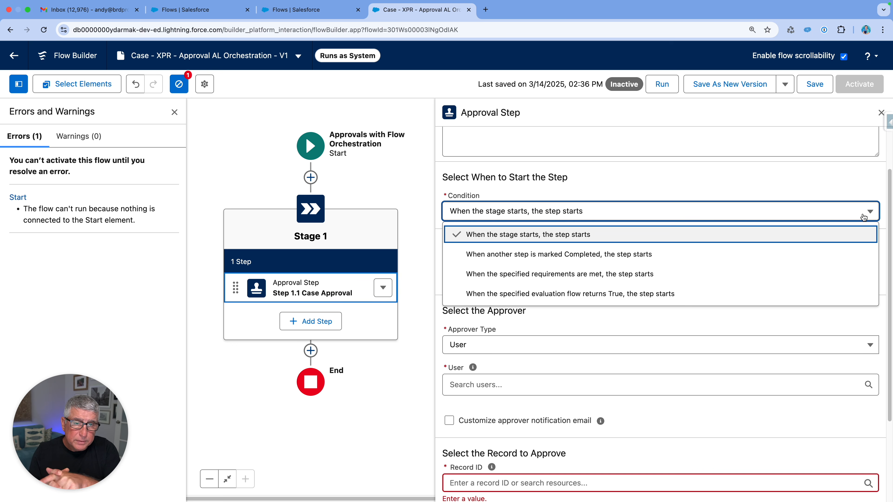
{"action": "left_click", "coordinate": [713, 235]}
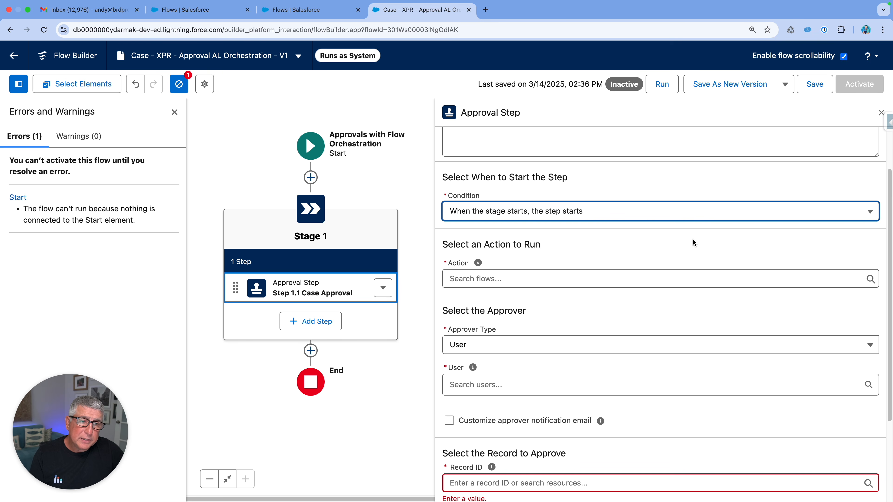
Select "Case - XPR - Evaluate Approval Request Screen Flow" as the action the approval step runs.
{"action": "scroll", "coordinate": [692, 240], "scroll_direction": "down", "scroll_amount": 1}
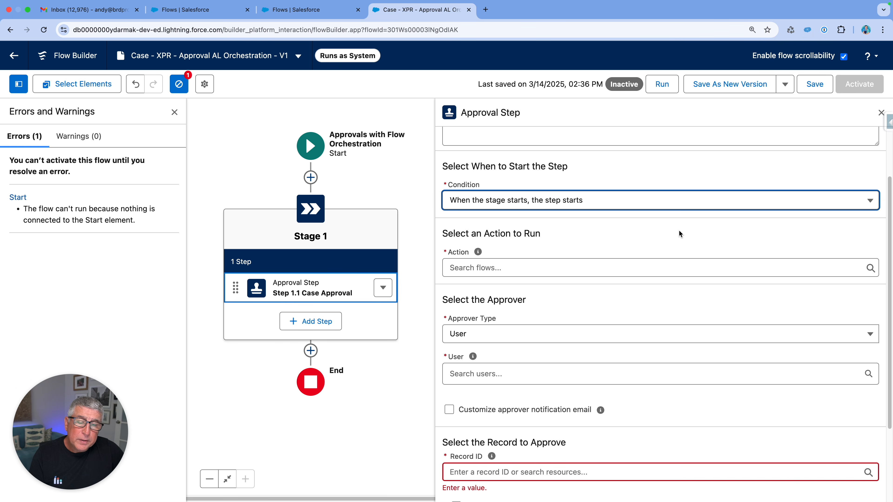
{"action": "scroll", "coordinate": [676, 230], "scroll_direction": "down", "scroll_amount": 5}
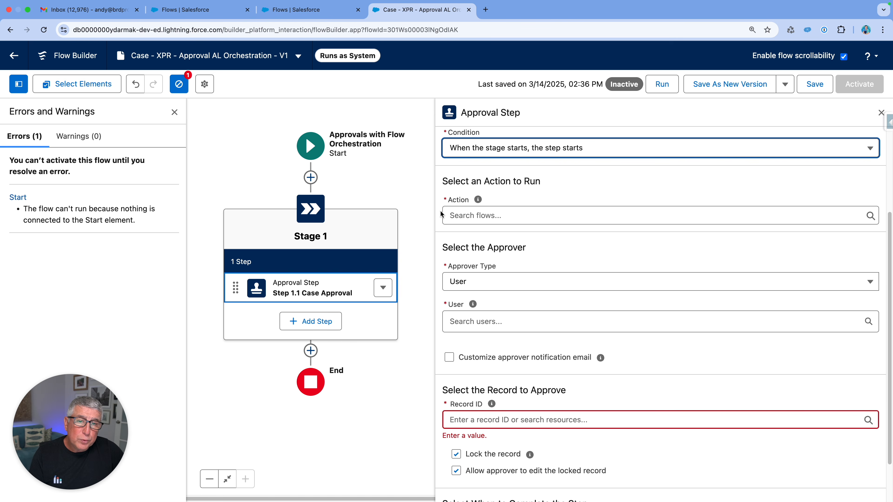
{"action": "mouse_move", "coordinate": [479, 201]}
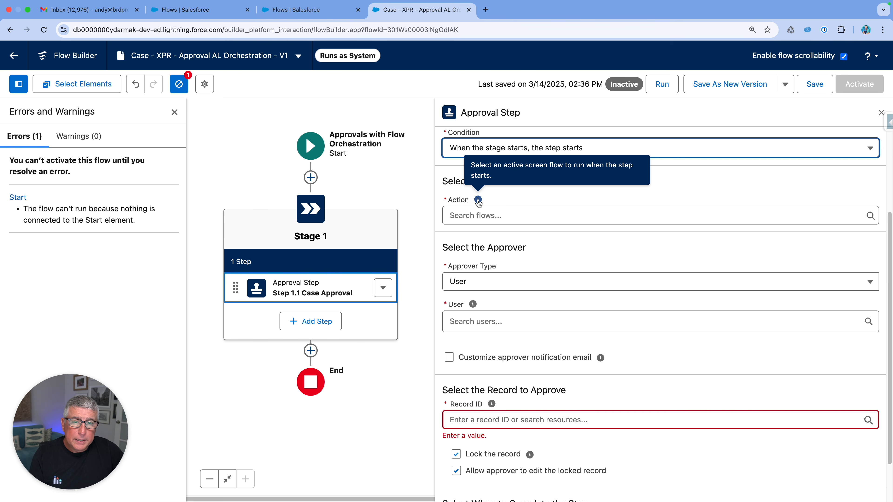
{"action": "left_click", "coordinate": [476, 216]}
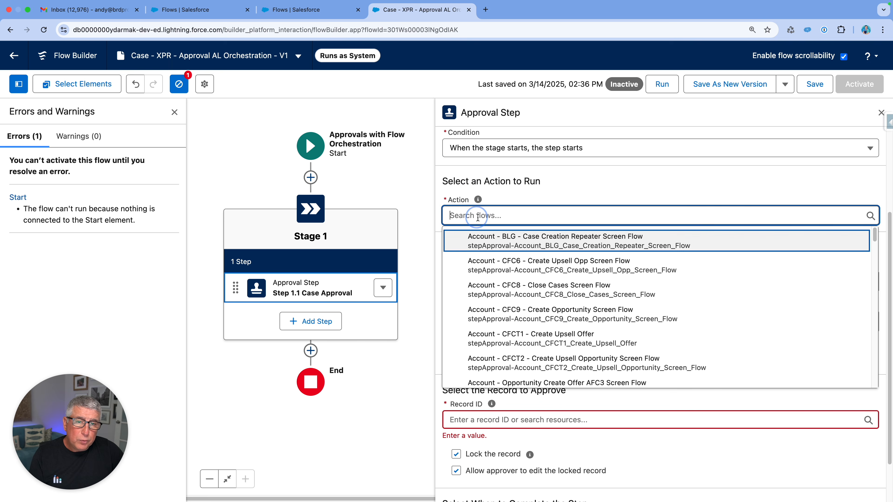
{"action": "scroll", "coordinate": [514, 268], "scroll_direction": "down", "scroll_amount": 5}
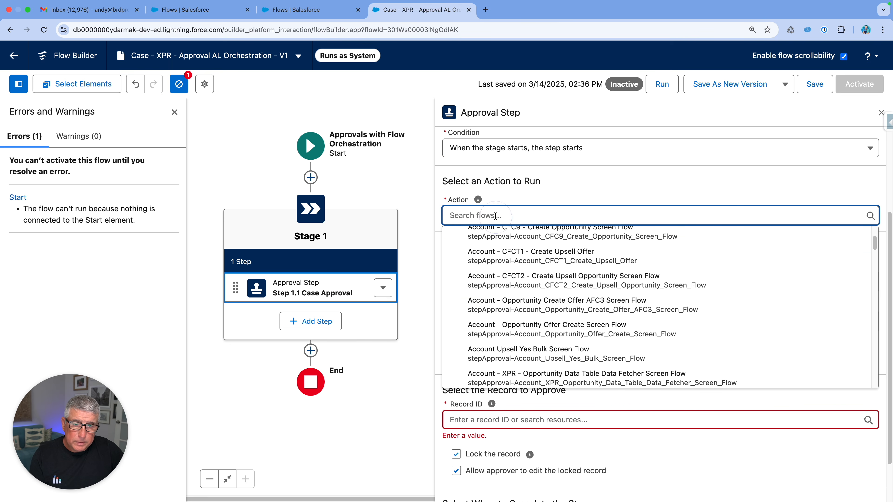
{"action": "type", "text": "Case"}
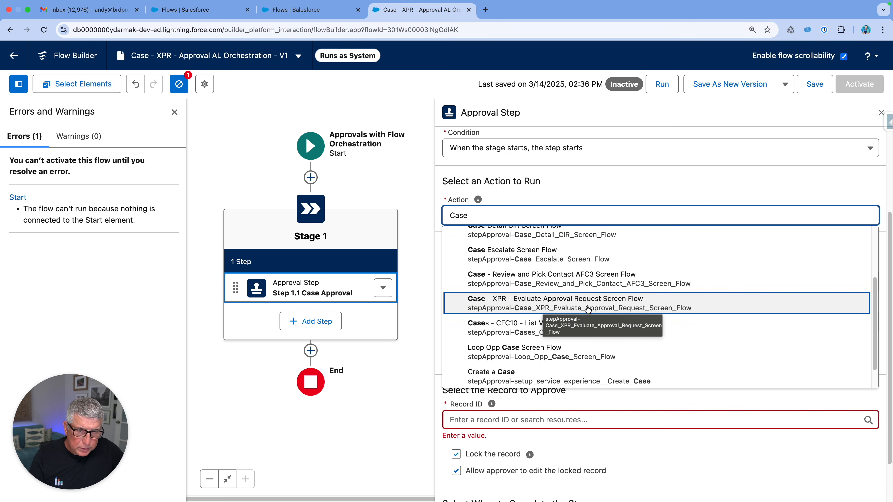
{"action": "scroll", "coordinate": [588, 309], "scroll_direction": "down", "scroll_amount": 1}
{"action": "scroll", "coordinate": [588, 310], "scroll_direction": "up", "scroll_amount": 3}
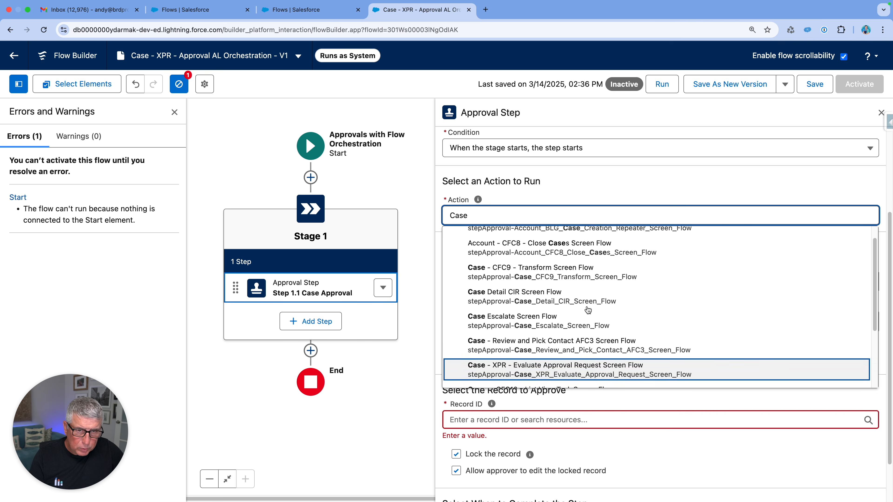
{"action": "left_click", "coordinate": [557, 354]}
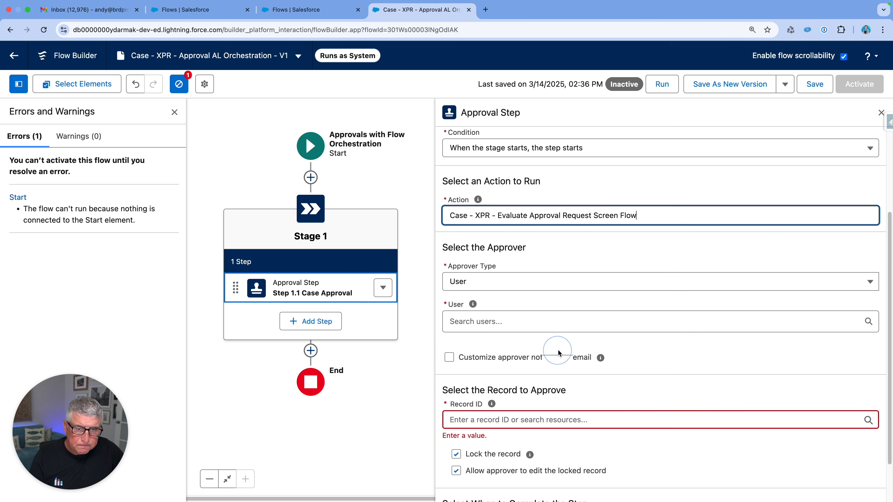
{"action": "left_click", "coordinate": [633, 256]}
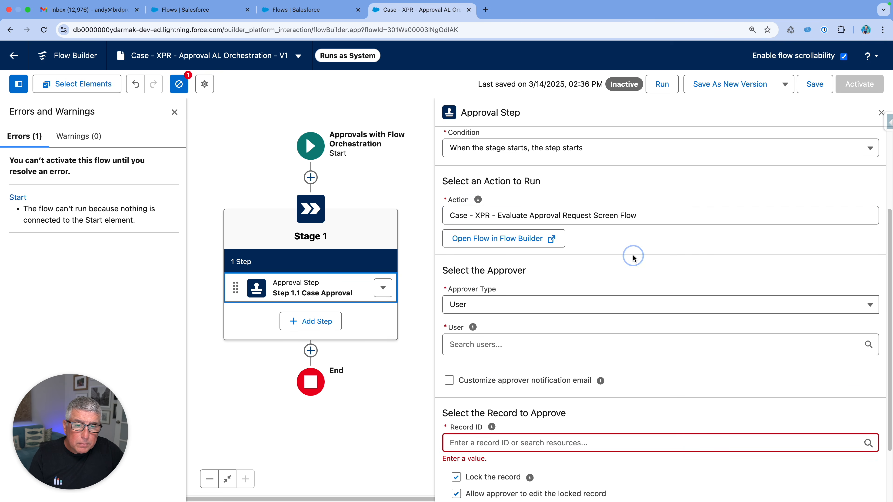
Set the step's approver type to Queue and choose the Gator Alumni Queue as approver.
{"action": "scroll", "coordinate": [685, 252], "scroll_direction": "down", "scroll_amount": 4}
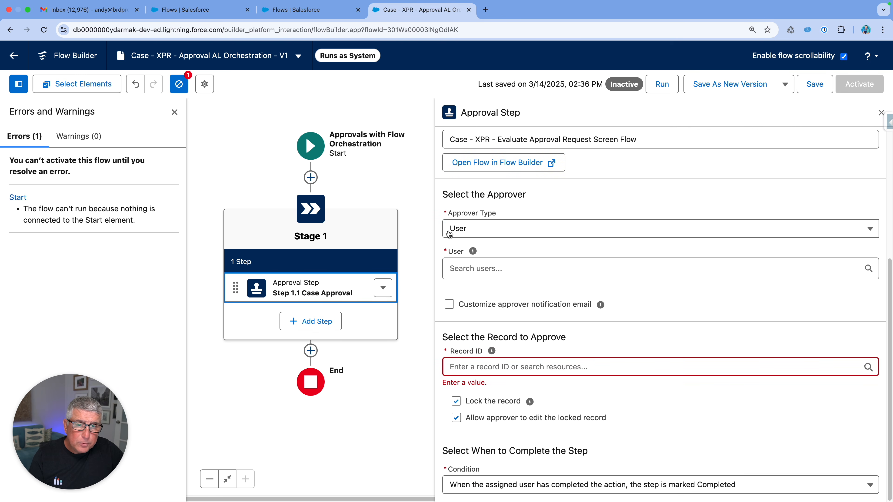
{"action": "left_click", "coordinate": [563, 236]}
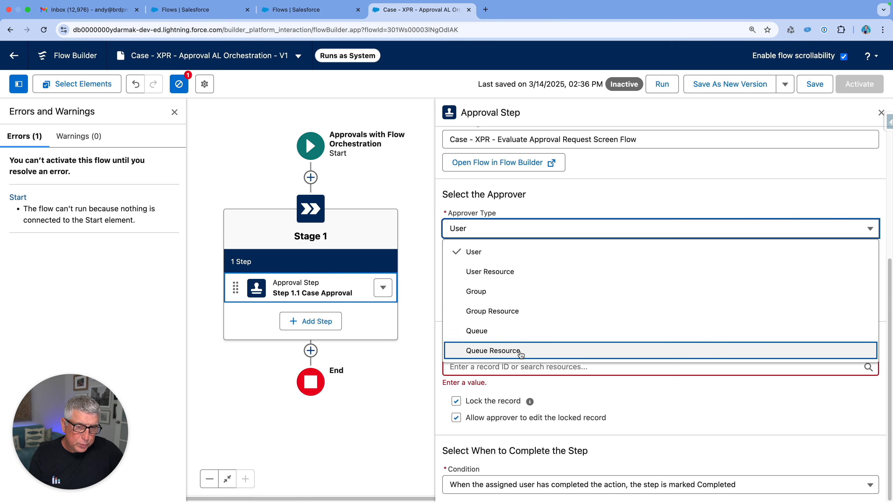
{"action": "left_click", "coordinate": [527, 334]}
{"action": "left_click", "coordinate": [524, 269]}
{"action": "type", "text": "Gator"}
{"action": "left_click", "coordinate": [522, 316]}
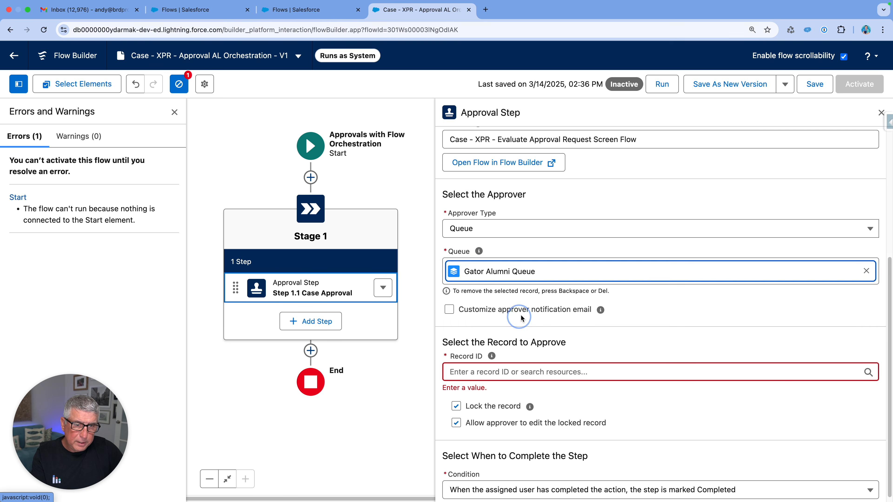
Turn on the custom approver notification email to check its subject and body options, and turn it off again.
{"action": "scroll", "coordinate": [692, 311], "scroll_direction": "down", "scroll_amount": 1}
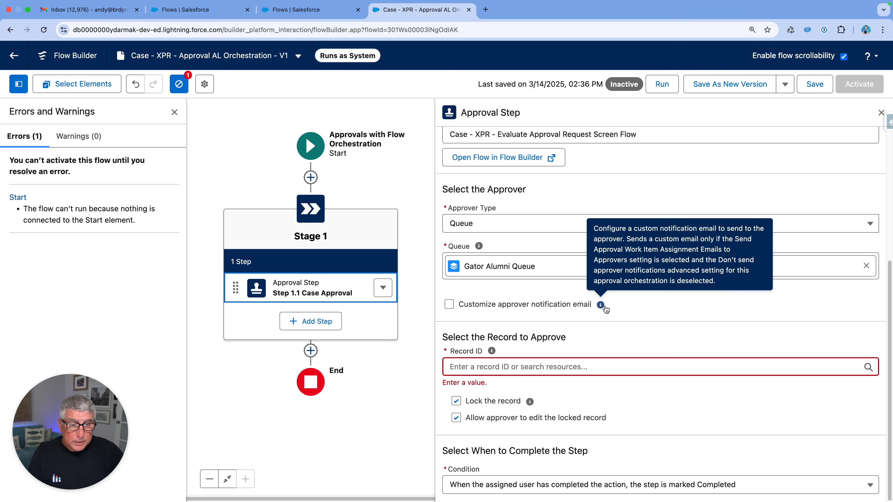
{"action": "mouse_move", "coordinate": [602, 306]}
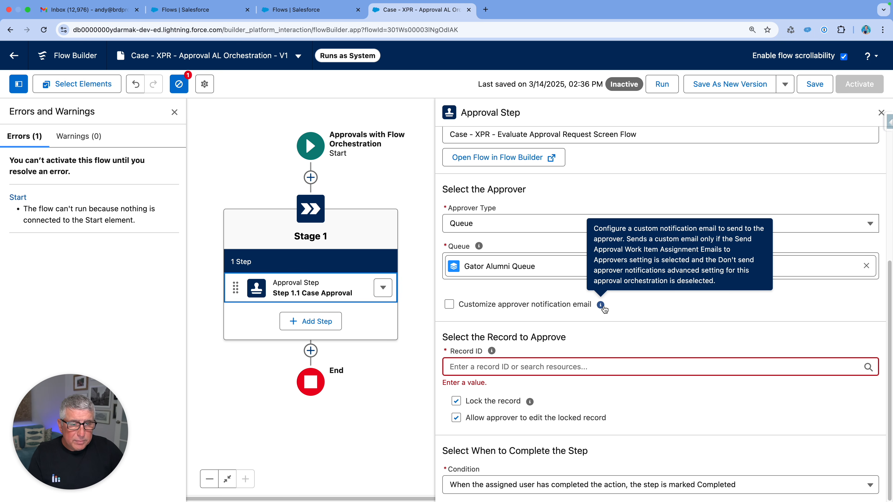
{"action": "left_click", "coordinate": [449, 304]}
{"action": "scroll", "coordinate": [708, 298], "scroll_direction": "down", "scroll_amount": 2}
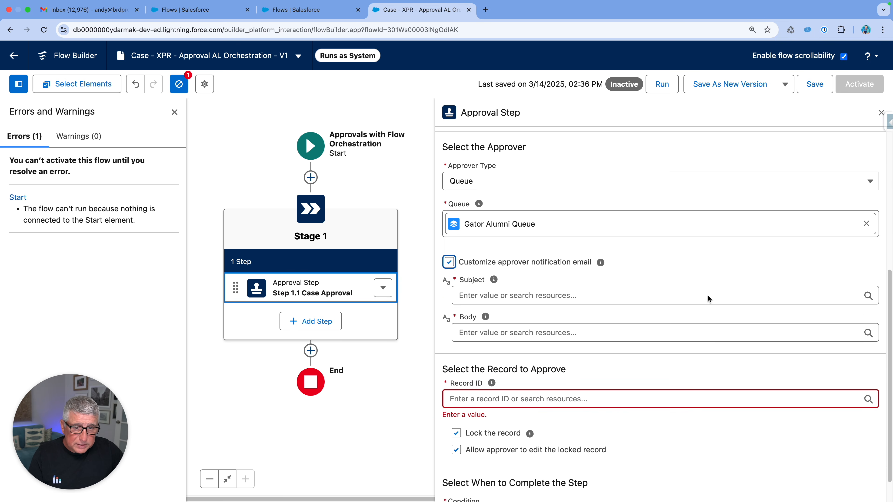
{"action": "scroll", "coordinate": [708, 295], "scroll_direction": "down", "scroll_amount": 1}
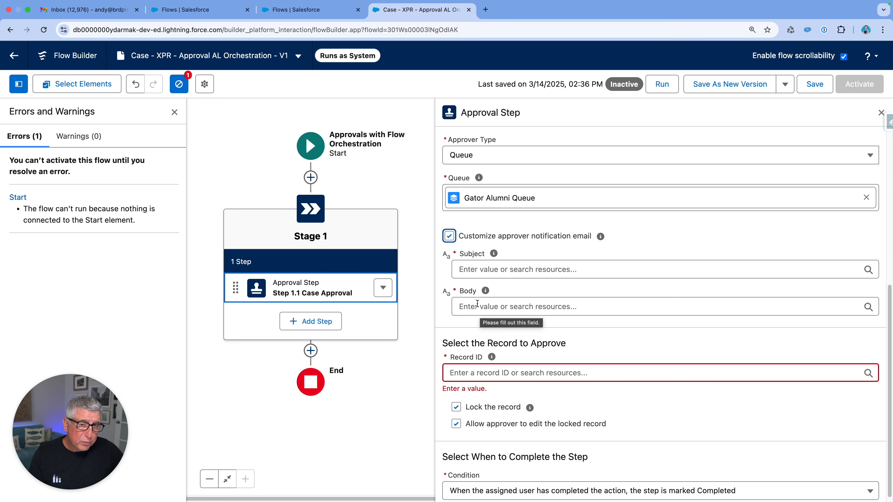
{"action": "left_click", "coordinate": [445, 237]}
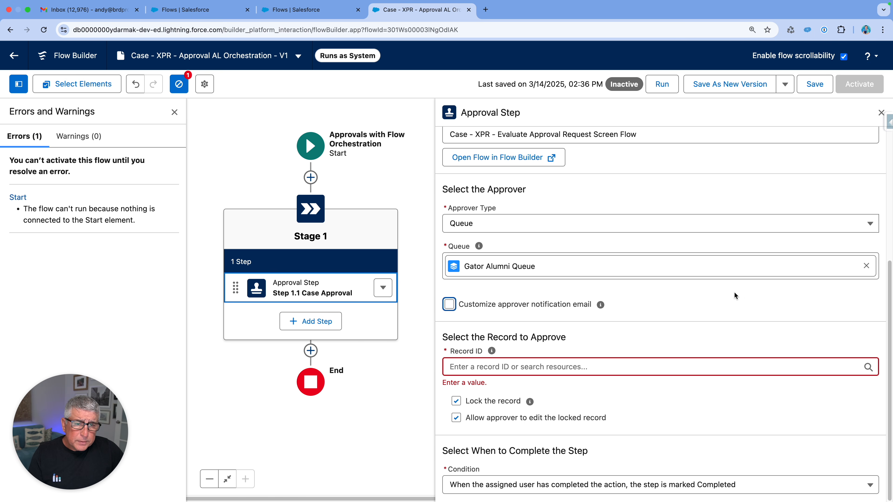
Use the recordId variable as the Record ID of the record to approve.
{"action": "left_click", "coordinate": [497, 369]}
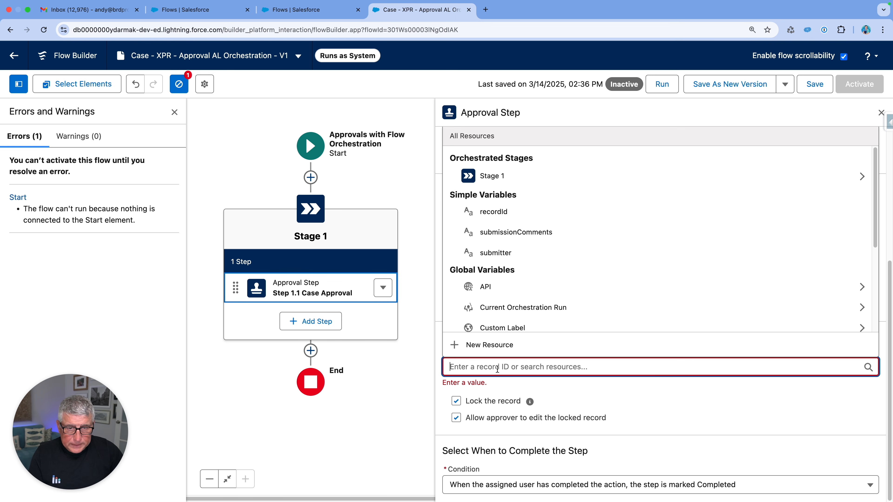
{"action": "left_click", "coordinate": [505, 212]}
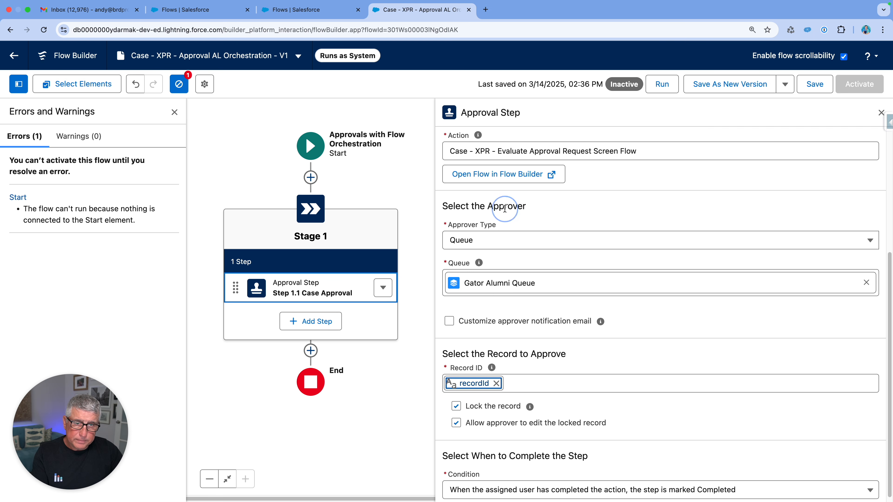
{"action": "scroll", "coordinate": [729, 332], "scroll_direction": "down", "scroll_amount": 1}
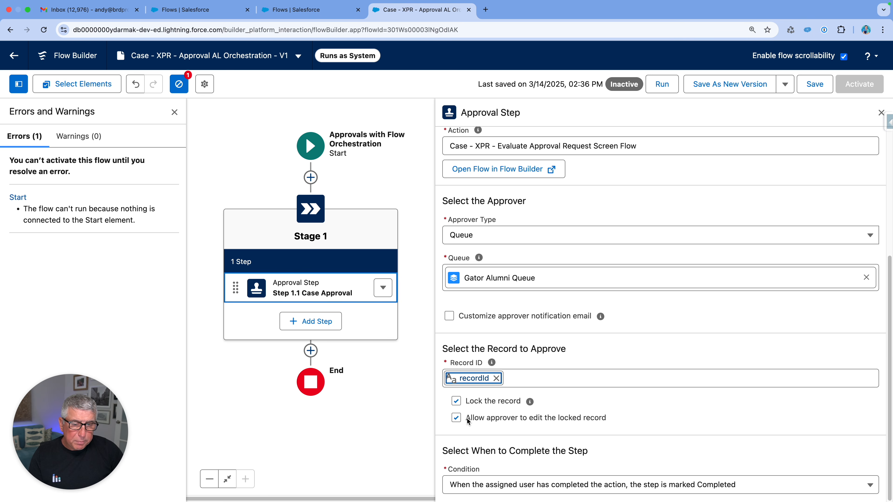
Keep the record locked without letting the approver edit it, review the step's completion condition options, and close the approval step settings.
{"action": "left_click", "coordinate": [456, 419]}
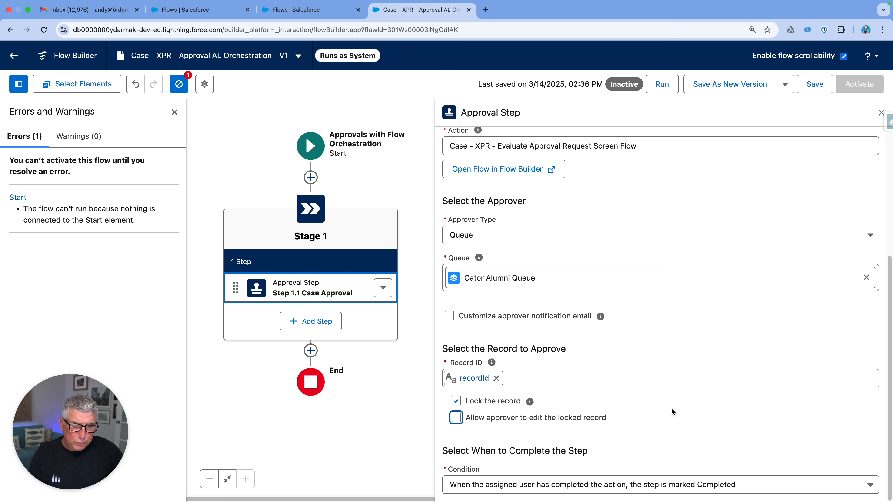
{"action": "key", "text": "super+Tab"}
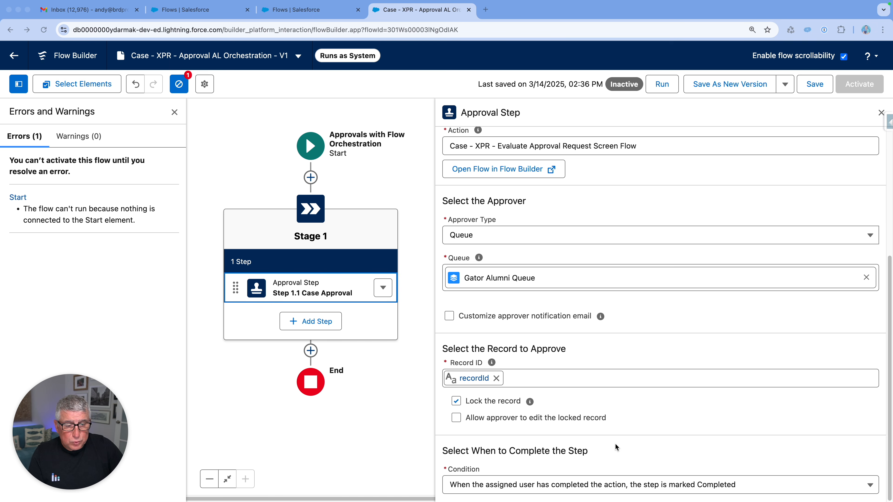
{"action": "left_click", "coordinate": [837, 487]}
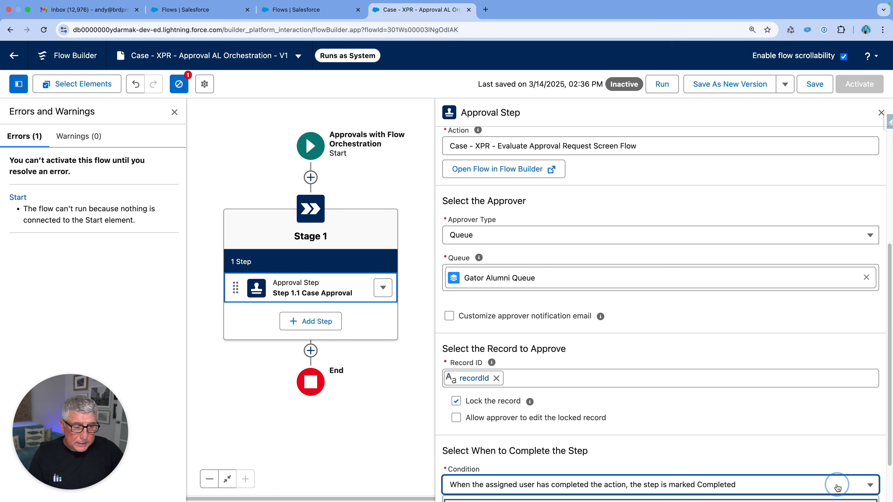
{"action": "scroll", "coordinate": [771, 392], "scroll_direction": "down", "scroll_amount": 2}
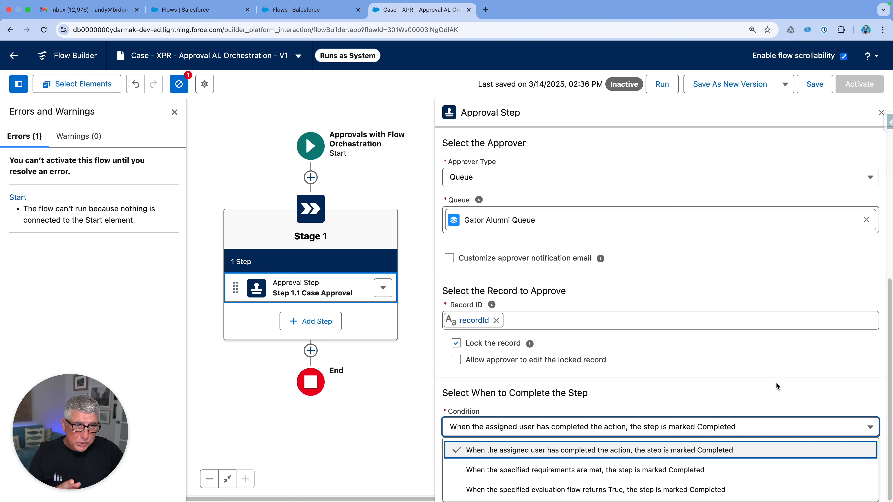
{"action": "scroll", "coordinate": [776, 386], "scroll_direction": "up", "scroll_amount": 5}
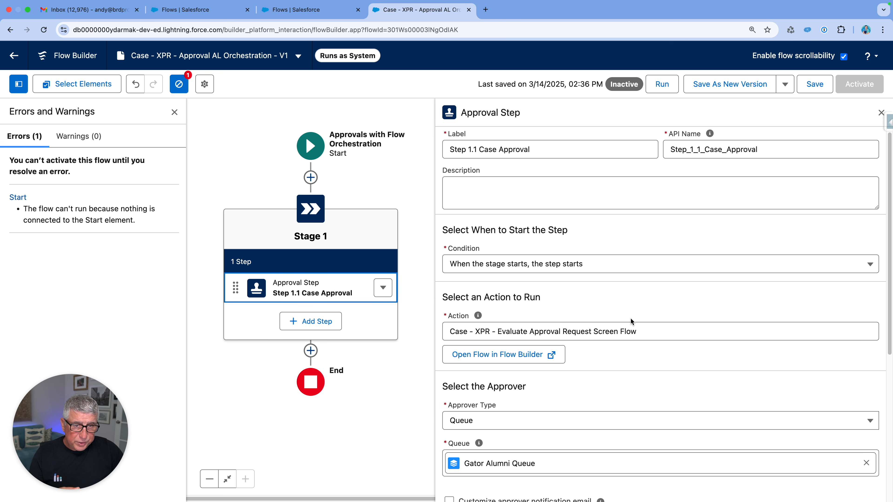
{"action": "scroll", "coordinate": [634, 284], "scroll_direction": "down", "scroll_amount": 5}
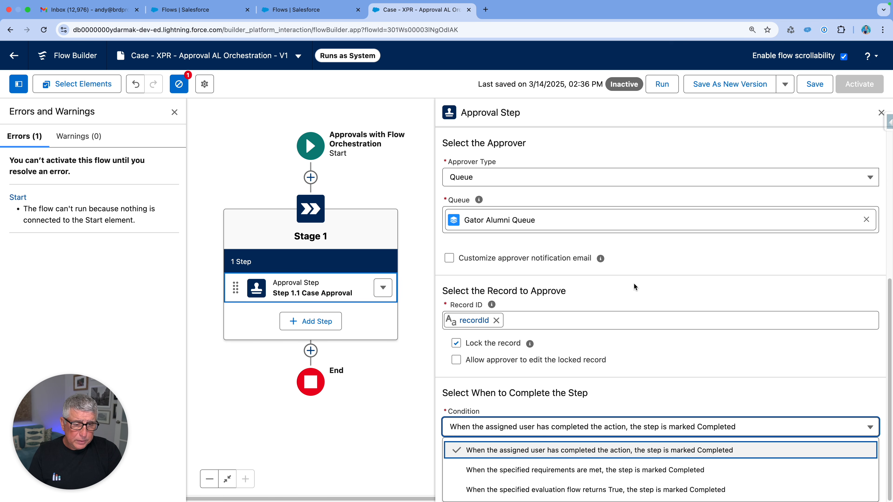
{"action": "scroll", "coordinate": [674, 370], "scroll_direction": "up", "scroll_amount": 2}
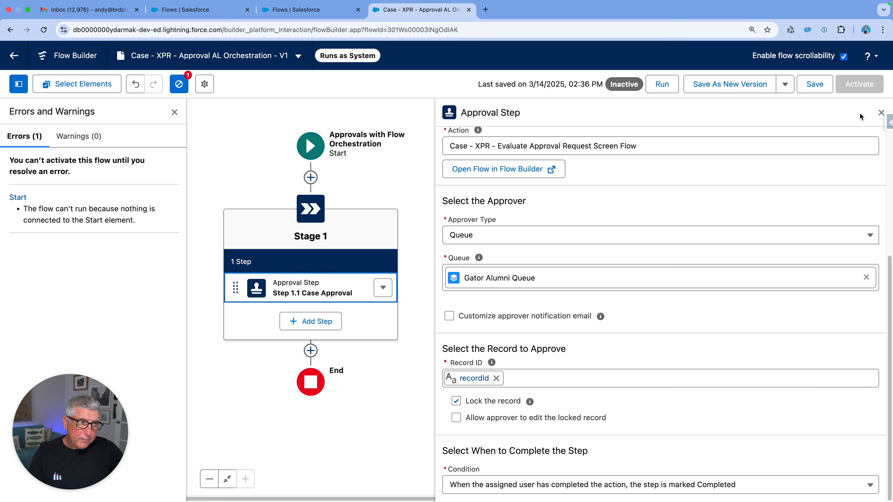
{"action": "left_click", "coordinate": [880, 116]}
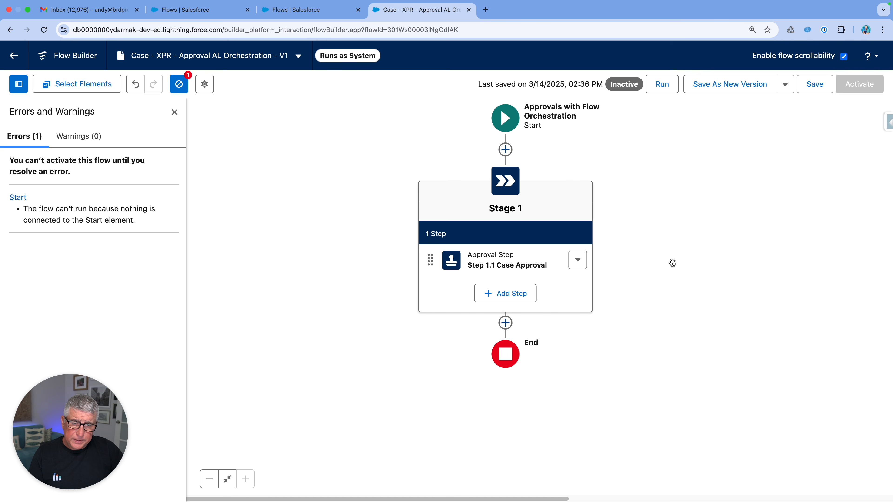
Save and activate the Case - XPR - Approval AL Orchestration flow and return to the list of flows.
{"action": "left_click_drag", "start_coordinate": [672, 263], "coordinate": [671, 276]}
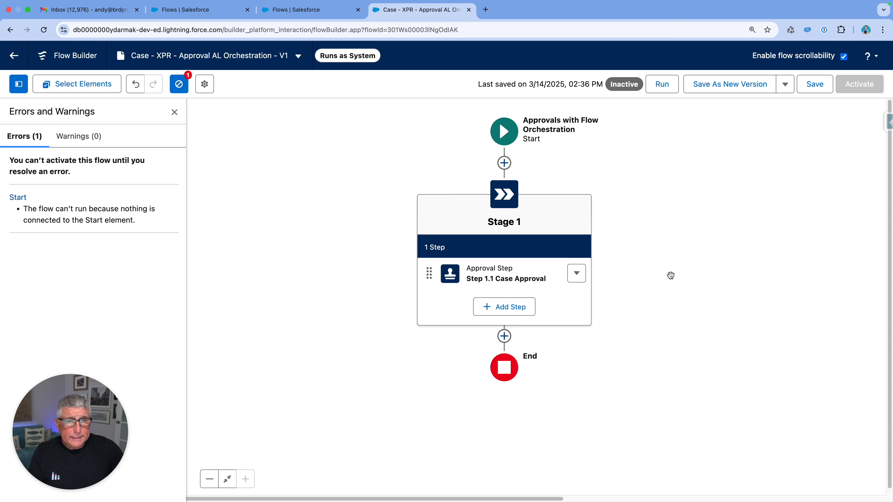
{"action": "left_click", "coordinate": [821, 87]}
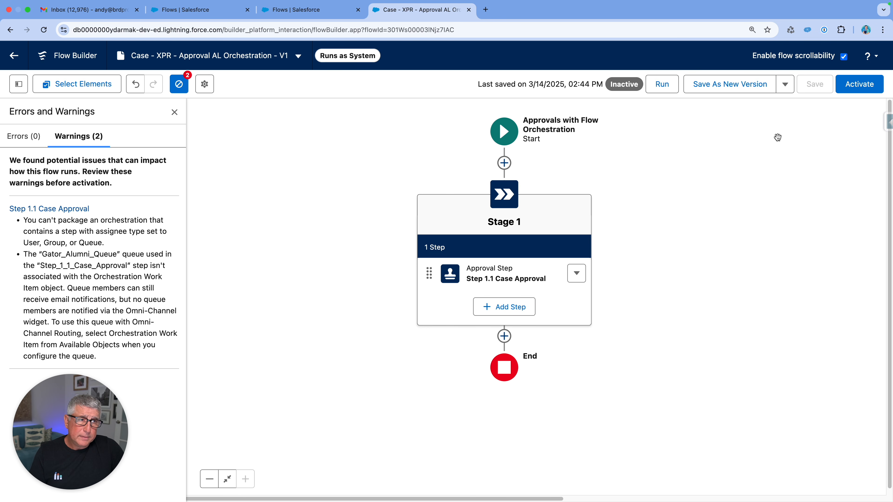
{"action": "left_click", "coordinate": [870, 90]}
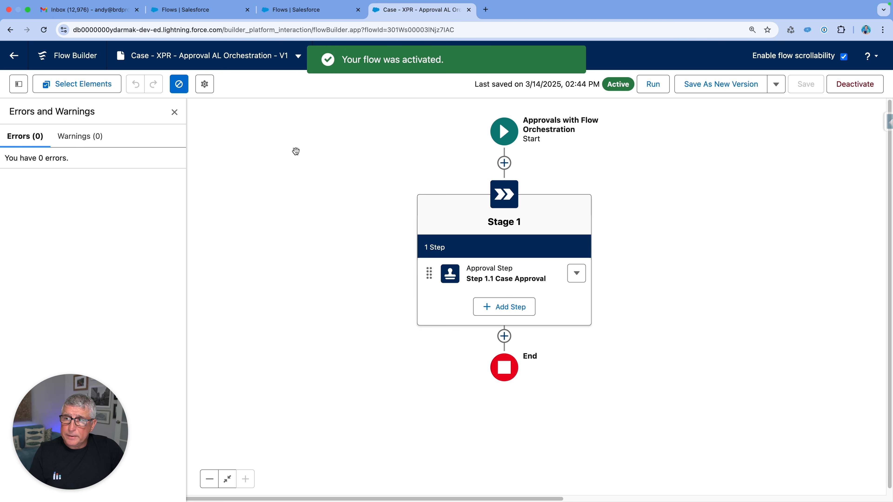
{"action": "left_click", "coordinate": [13, 58]}
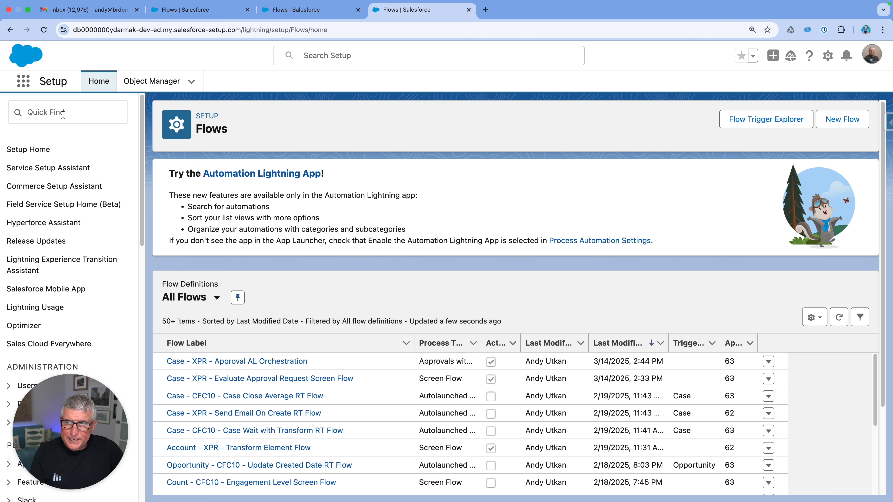
Find the Opportunity object in Object Manager and open its custom Approval Orchestration button definition.
{"action": "left_click", "coordinate": [63, 114]}
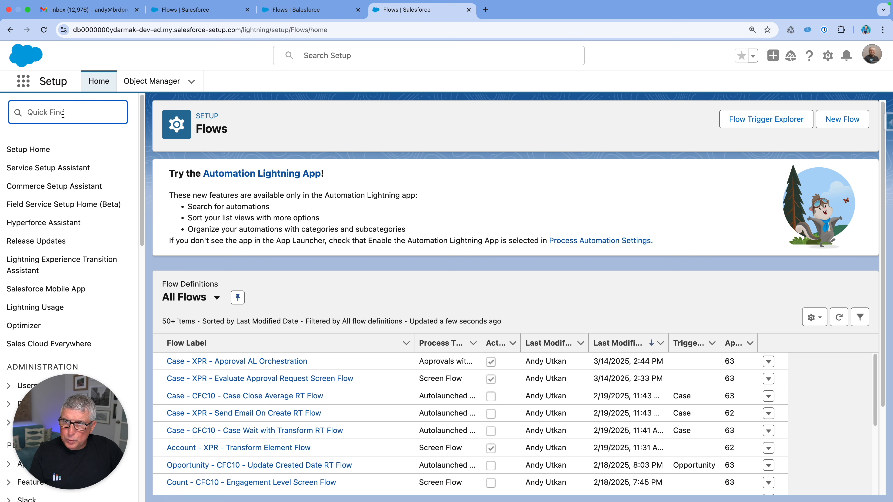
{"action": "left_click", "coordinate": [151, 81]}
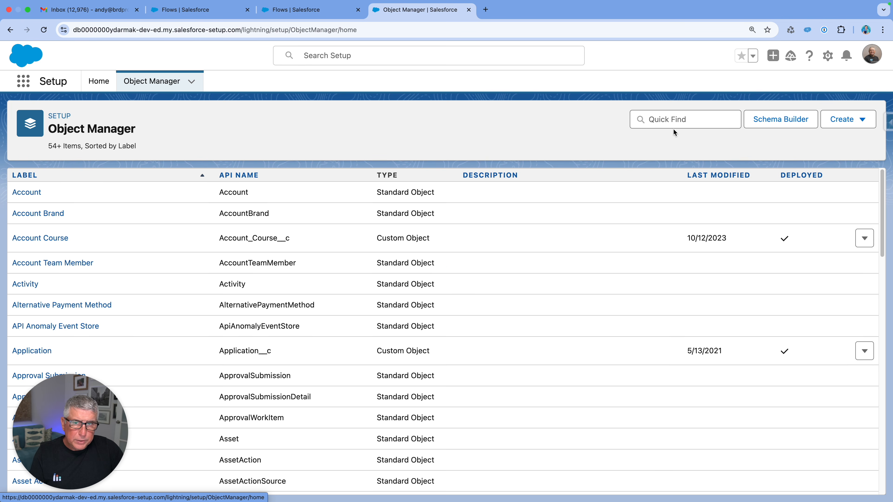
{"action": "left_click", "coordinate": [678, 120]}
{"action": "type", "text": "Oppo"}
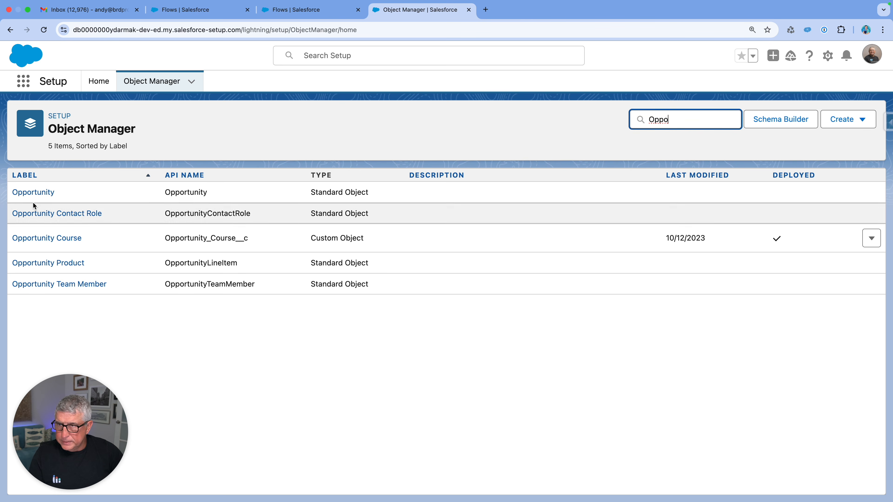
{"action": "left_click", "coordinate": [34, 193]}
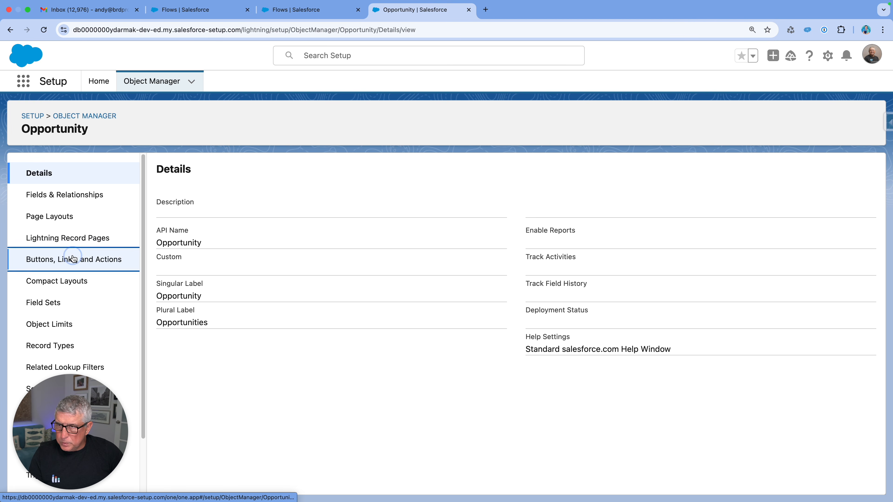
{"action": "left_click", "coordinate": [83, 259]}
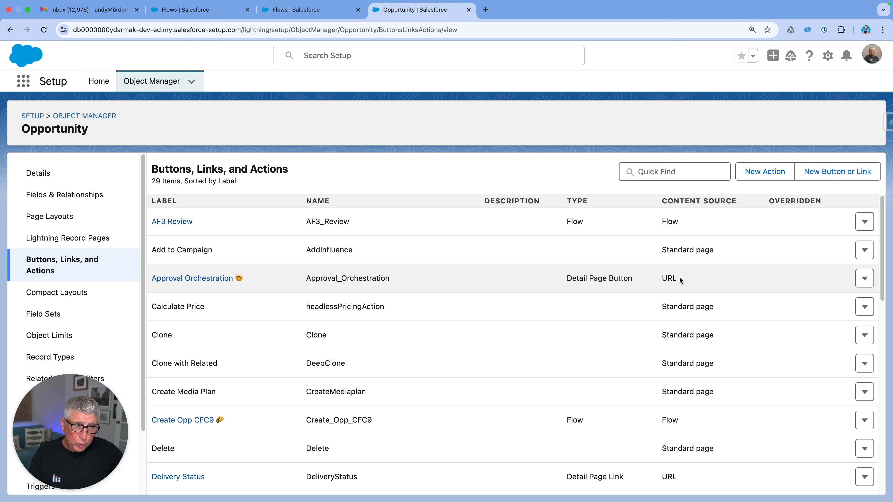
{"action": "left_click", "coordinate": [197, 279]}
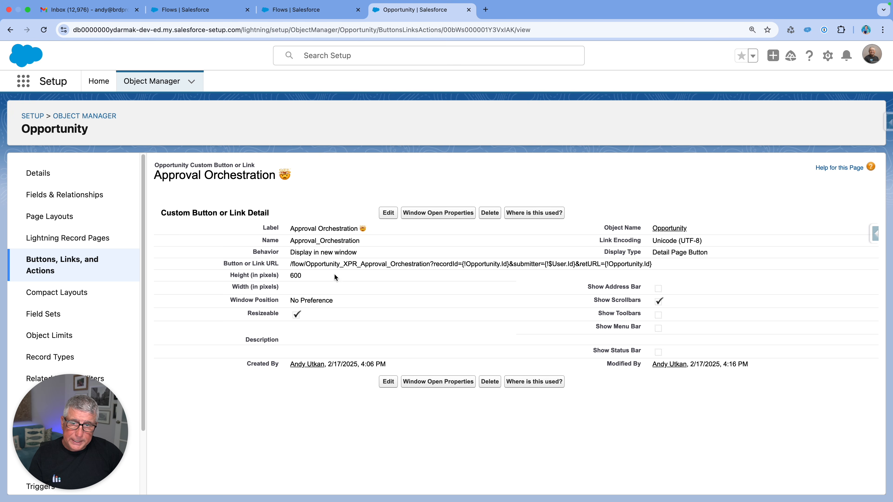
Examine the button URL's flow path and its recordId, submitter and retURL parameters.
{"action": "left_click_drag", "start_coordinate": [289, 263], "coordinate": [657, 264]}
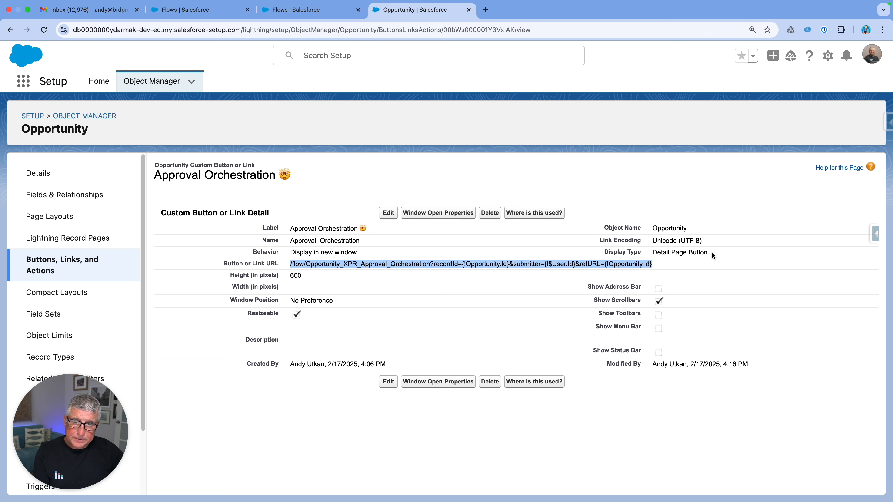
{"action": "left_click", "coordinate": [883, 30]}
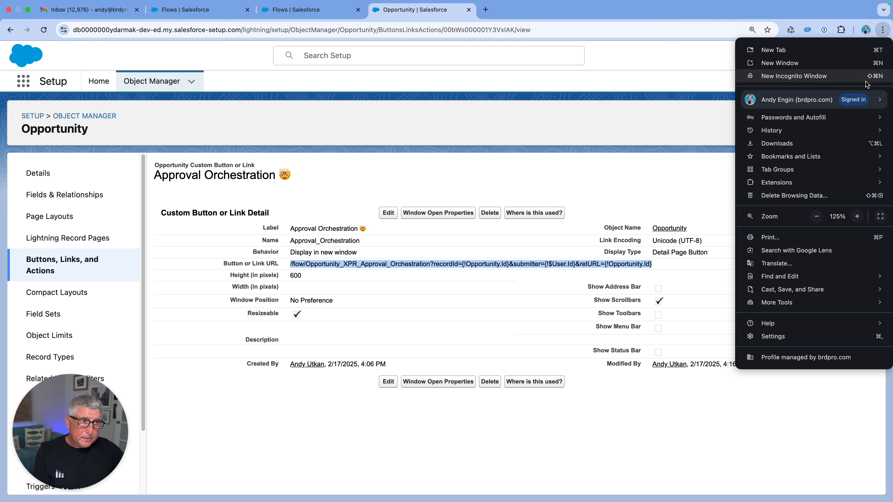
{"action": "left_click", "coordinate": [858, 217]}
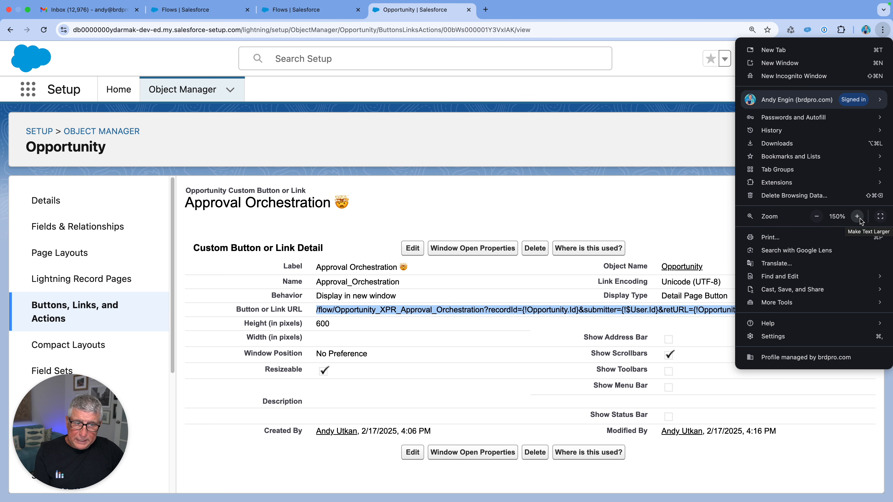
{"action": "left_click", "coordinate": [666, 177]}
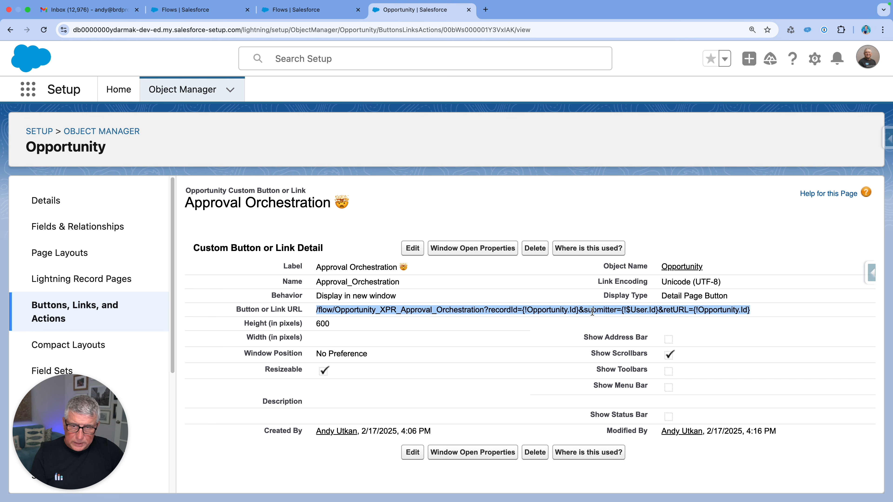
{"action": "left_click", "coordinate": [421, 318]}
{"action": "left_click_drag", "start_coordinate": [486, 310], "coordinate": [311, 311]}
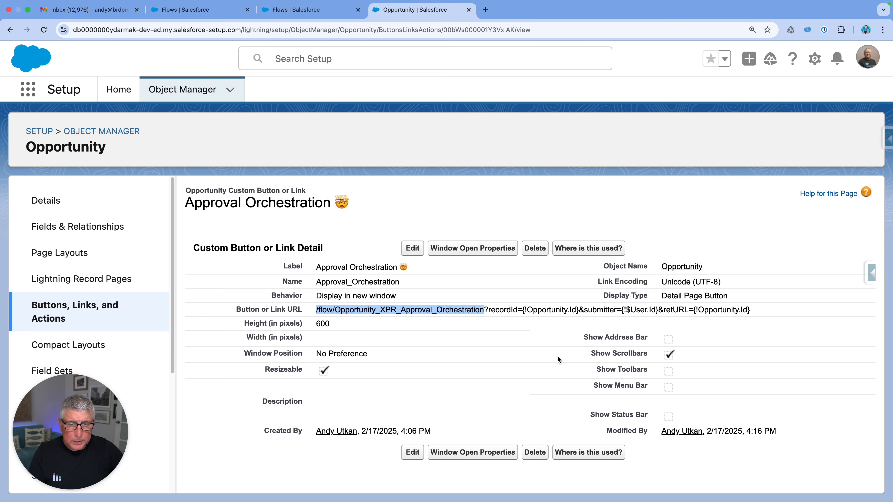
{"action": "left_click", "coordinate": [497, 310]}
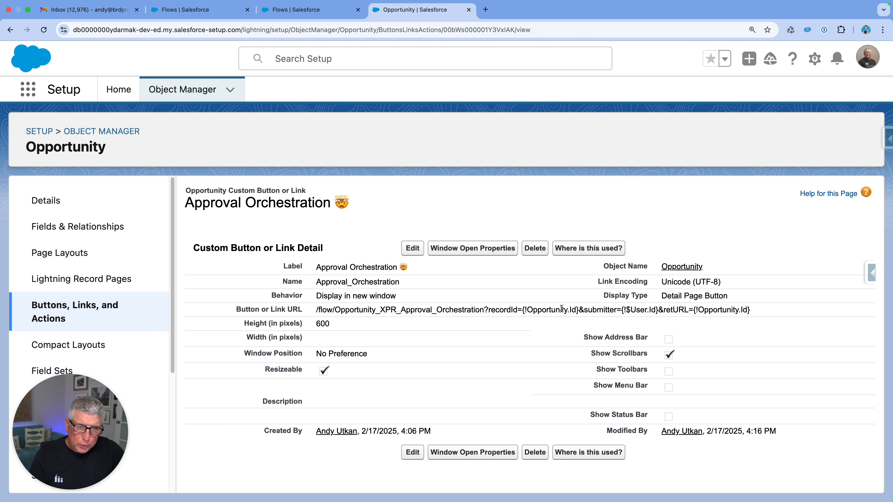
{"action": "left_click", "coordinate": [485, 310]}
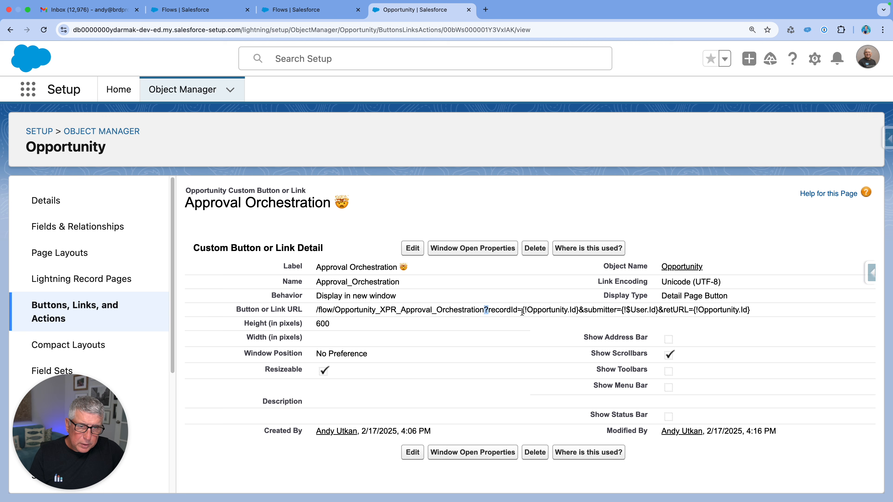
{"action": "left_click_drag", "start_coordinate": [523, 311], "coordinate": [579, 311]}
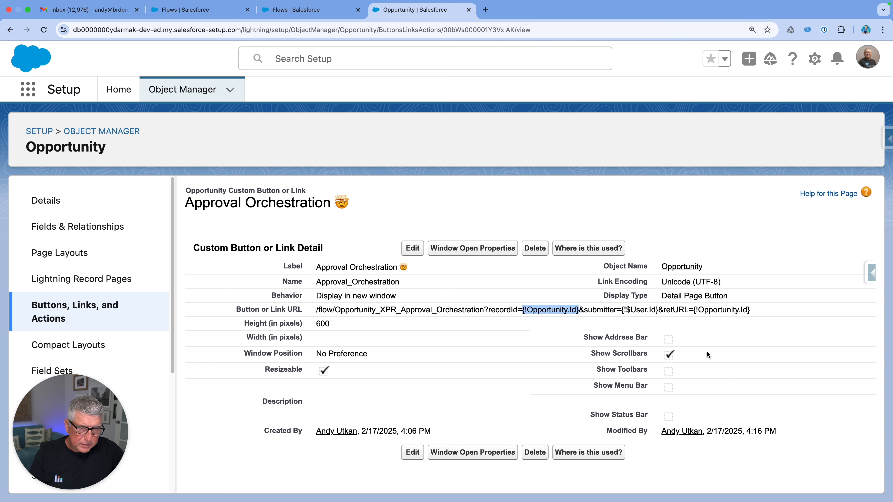
{"action": "left_click_drag", "start_coordinate": [621, 311], "coordinate": [657, 311]}
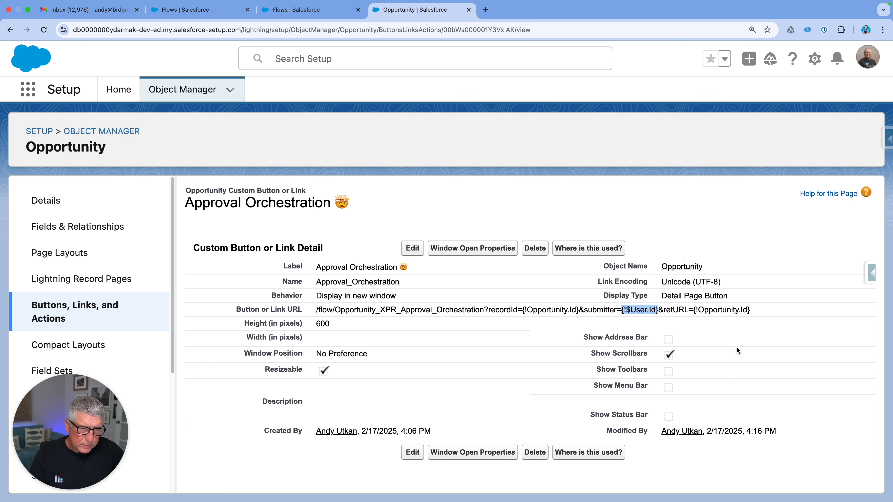
{"action": "left_click", "coordinate": [710, 311]}
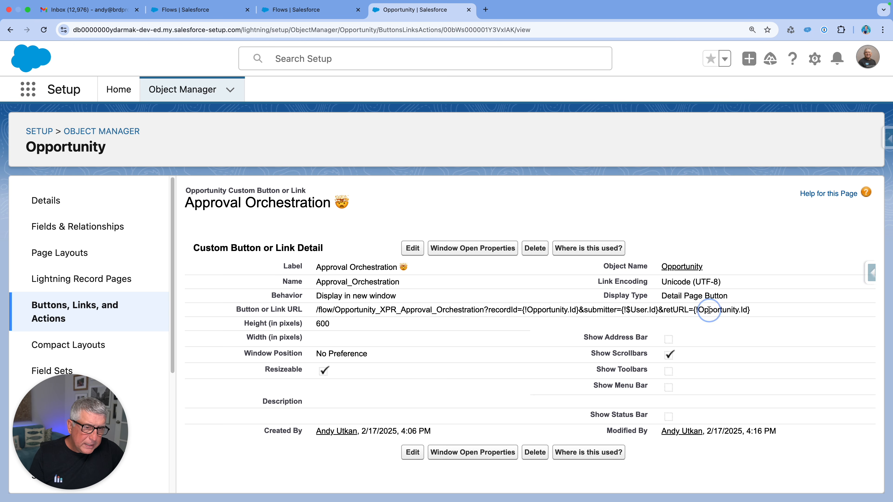
{"action": "left_click_drag", "start_coordinate": [694, 311], "coordinate": [751, 311]}
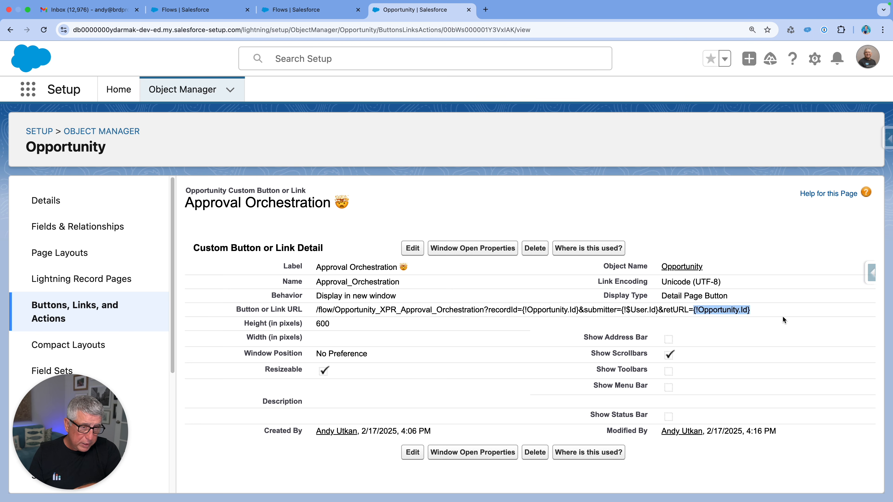
Copy the full URL of the Opportunity Approval Orchestration button.
{"action": "left_click_drag", "start_coordinate": [763, 310], "coordinate": [315, 313]}
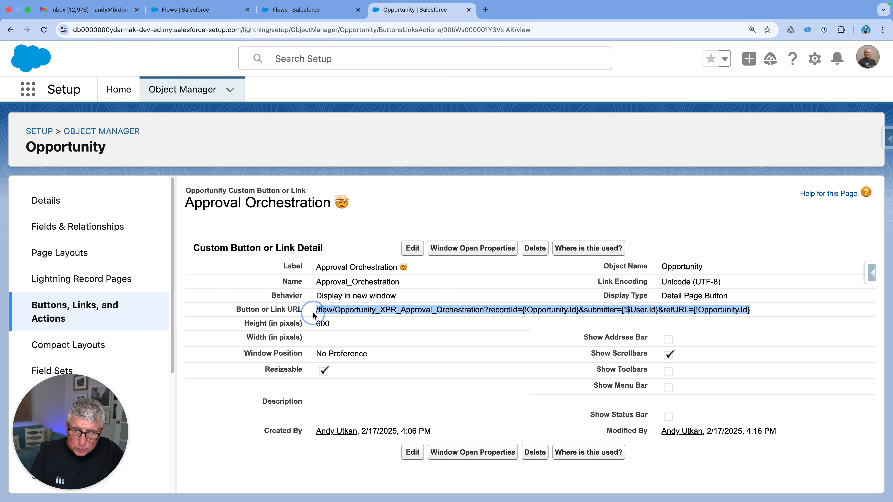
{"action": "right_click", "coordinate": [358, 309]}
{"action": "left_click", "coordinate": [370, 331]}
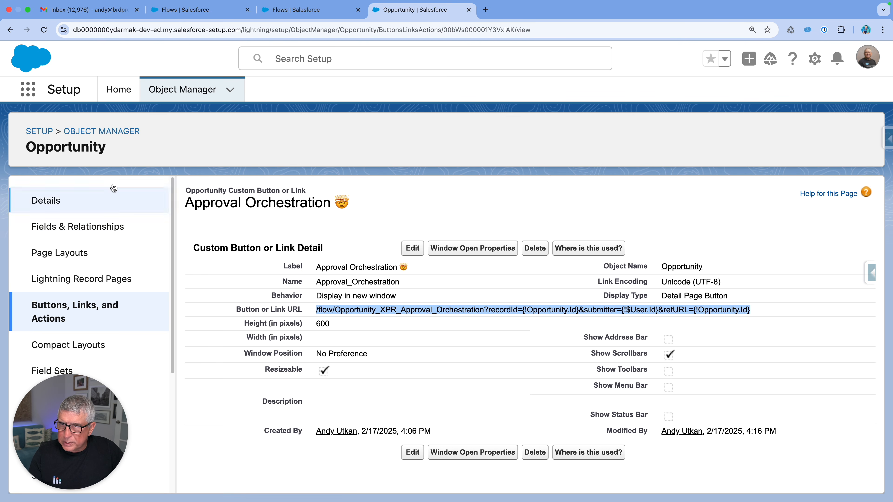
Open the details of the Case - XPR - Approval AL Orchestration flow and copy its URL path.
{"action": "left_click", "coordinate": [48, 135]}
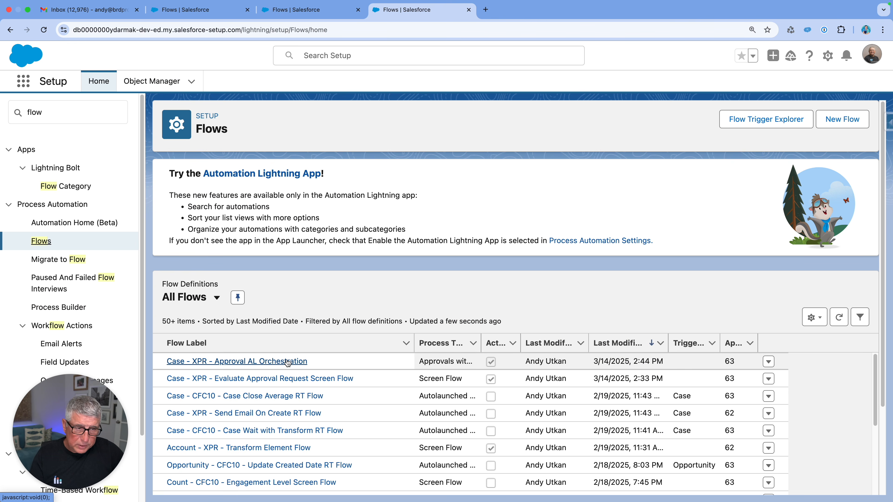
{"action": "left_click", "coordinate": [769, 362]}
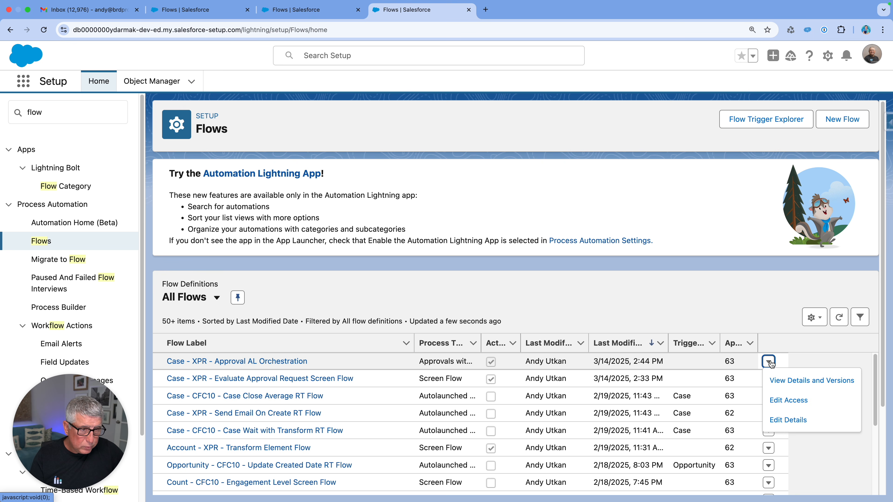
{"action": "left_click", "coordinate": [776, 381]}
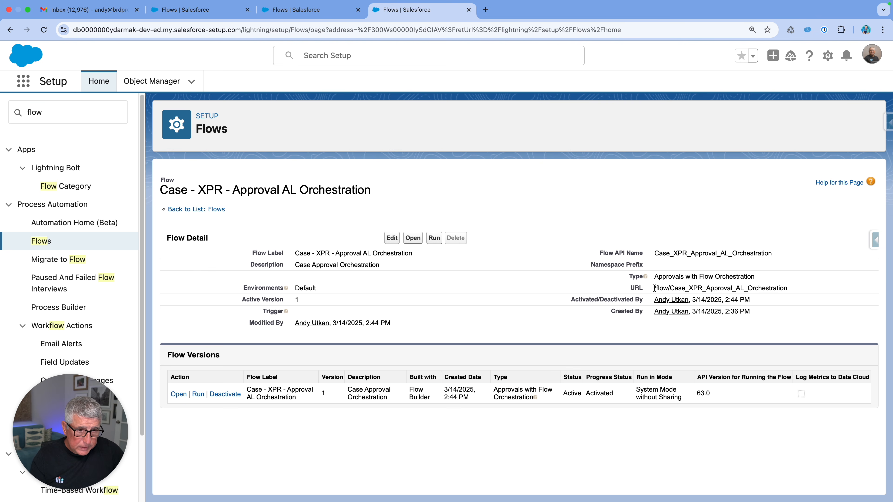
{"action": "left_click_drag", "start_coordinate": [655, 288], "coordinate": [797, 294]}
{"action": "right_click", "coordinate": [774, 287]}
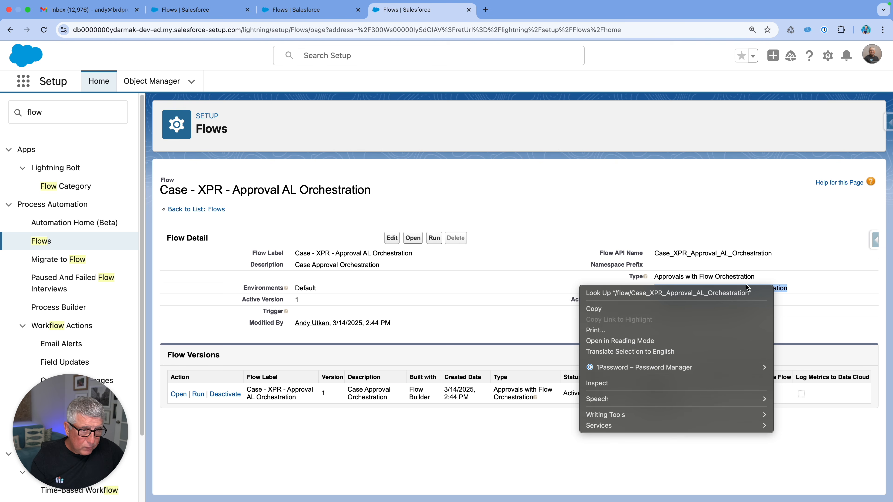
{"action": "left_click", "coordinate": [740, 312]}
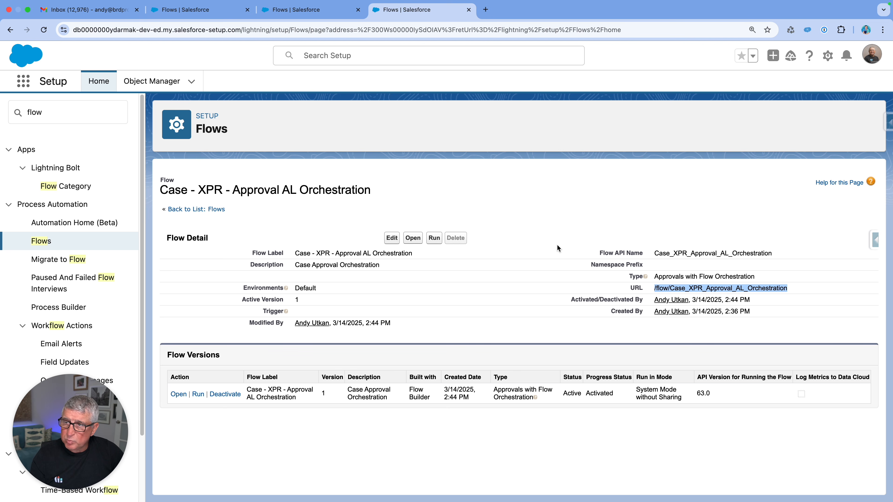
Find the Case object in Object Manager and start a new custom button or link for it.
{"action": "left_click", "coordinate": [152, 83]}
{"action": "left_click", "coordinate": [694, 121]}
{"action": "type", "text": "case"}
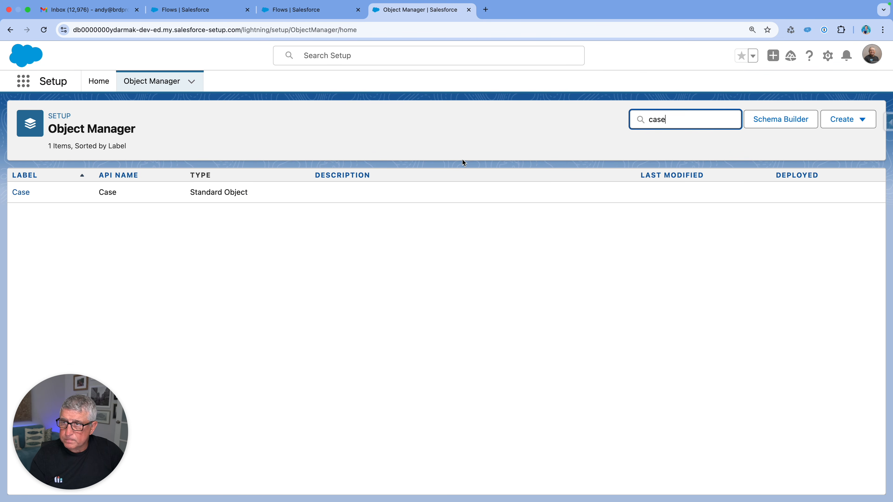
{"action": "left_click", "coordinate": [17, 193]}
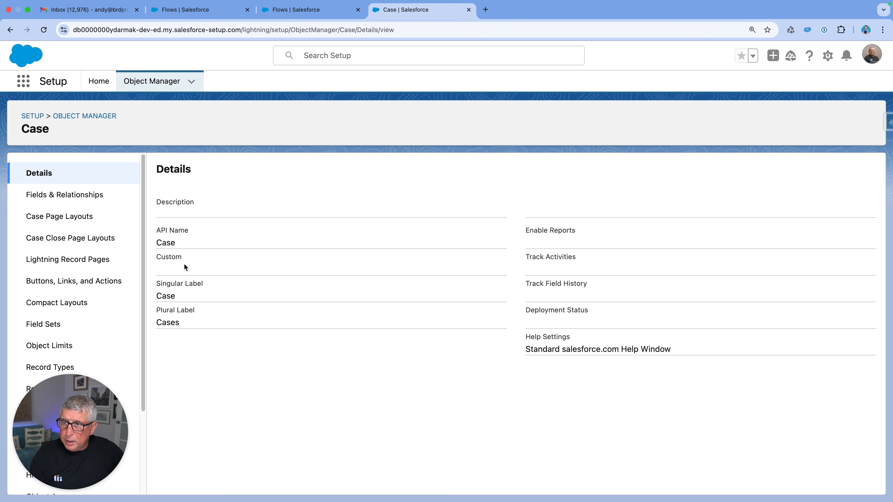
{"action": "left_click", "coordinate": [94, 280]}
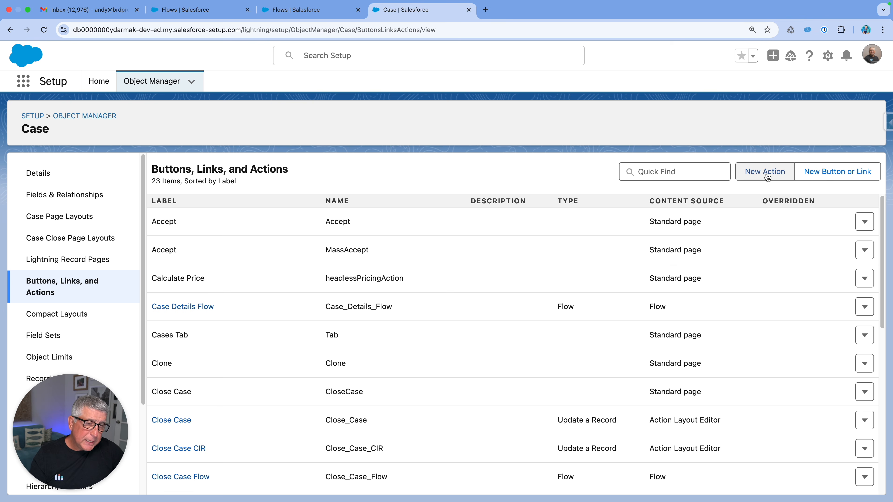
{"action": "left_click", "coordinate": [829, 175]}
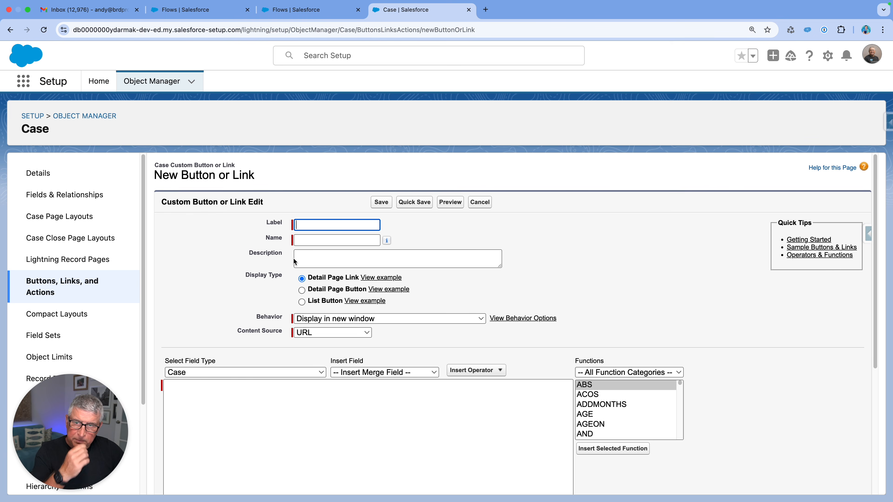
Label the new button Case Approval followed by a goat emoji, and let the name Case_Approval fill in.
{"action": "type", "text": "Case App"}
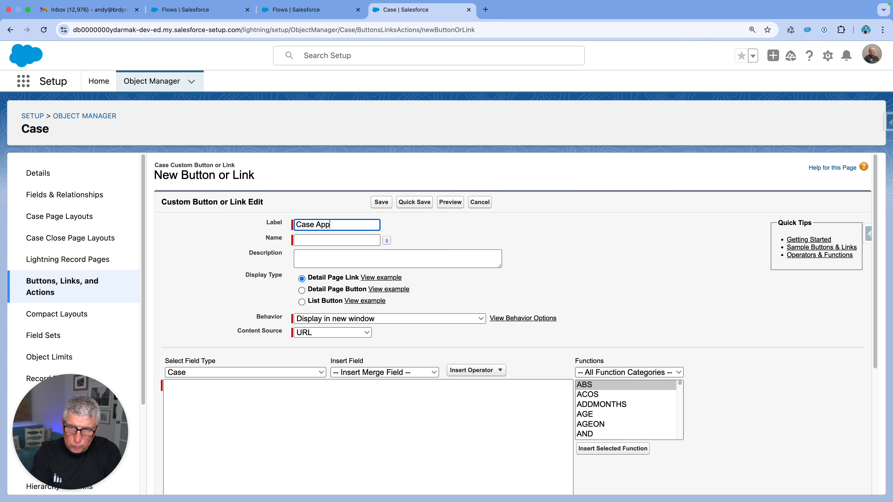
{"action": "type", "text": "roval"}
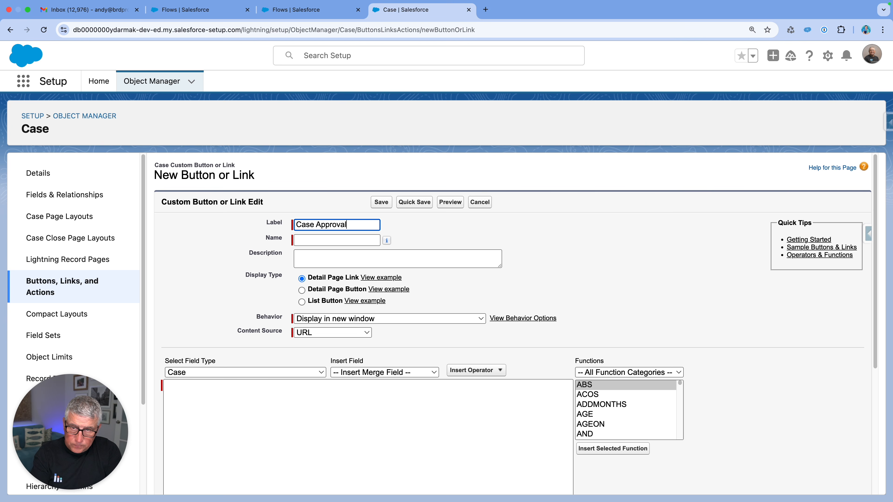
{"action": "key", "text": "ctrl+super+space"}
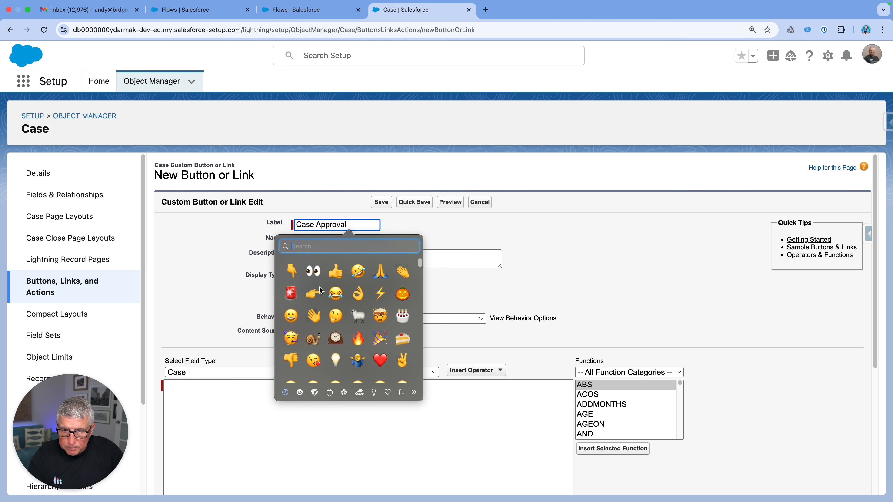
{"action": "left_click", "coordinate": [353, 313]}
{"action": "left_click", "coordinate": [451, 232]}
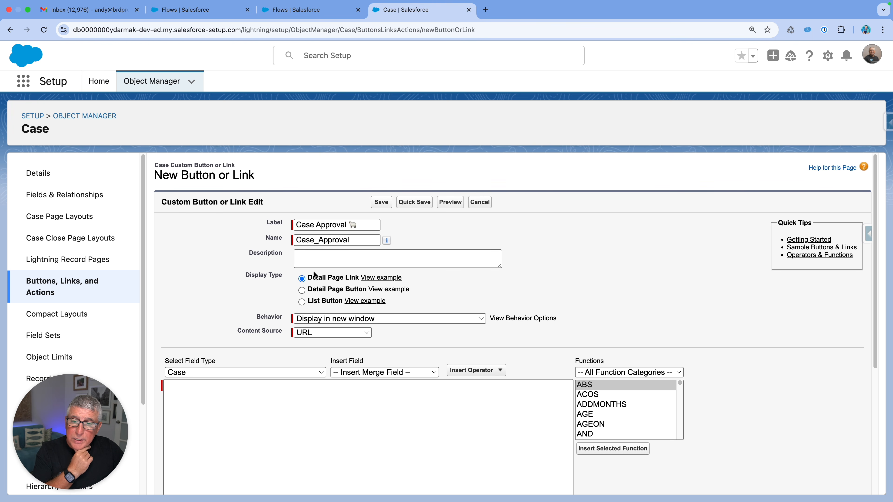
Make it a Detail Page Button with the behavior Display in existing window without sidebar.
{"action": "left_click", "coordinate": [302, 290]}
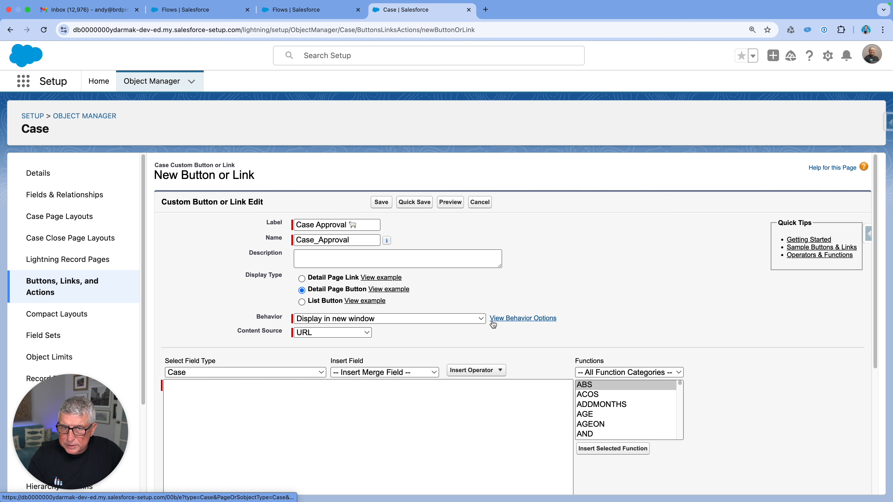
{"action": "left_click", "coordinate": [477, 319]}
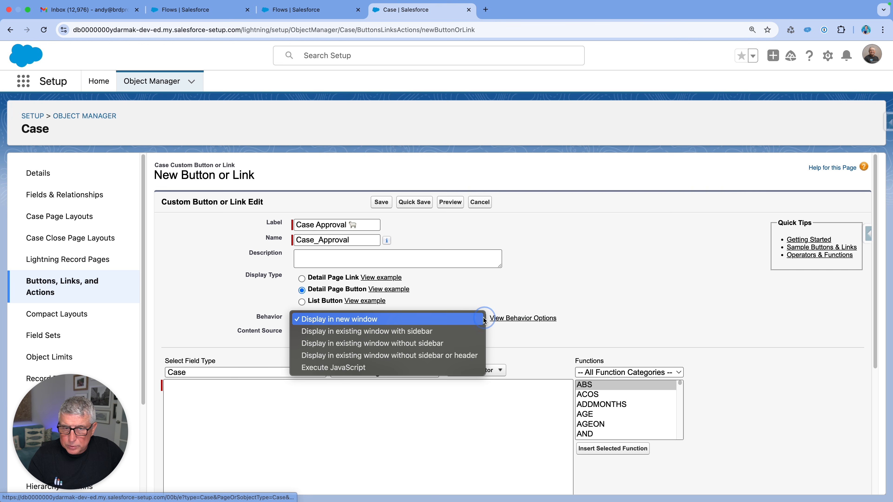
{"action": "left_click", "coordinate": [464, 343]}
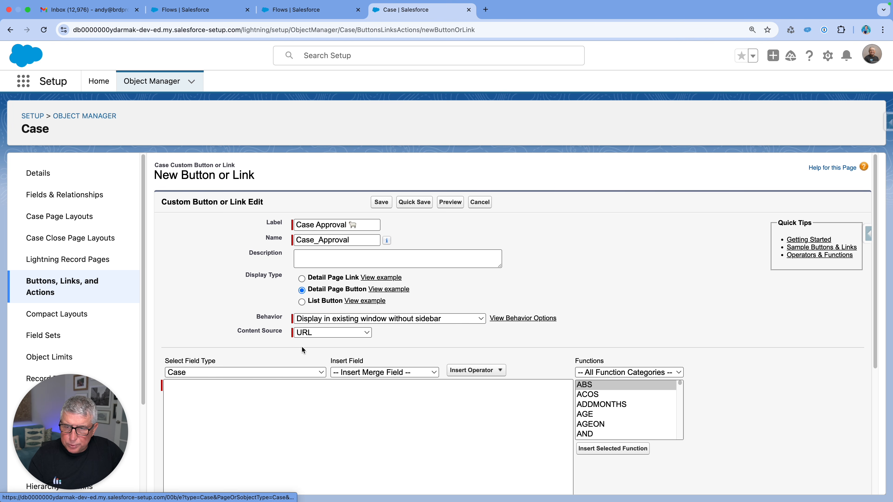
Paste the Case orchestration's flow path into the button's URL content, with the copied Opportunity button URL on the line above.
{"action": "left_click", "coordinate": [267, 392]}
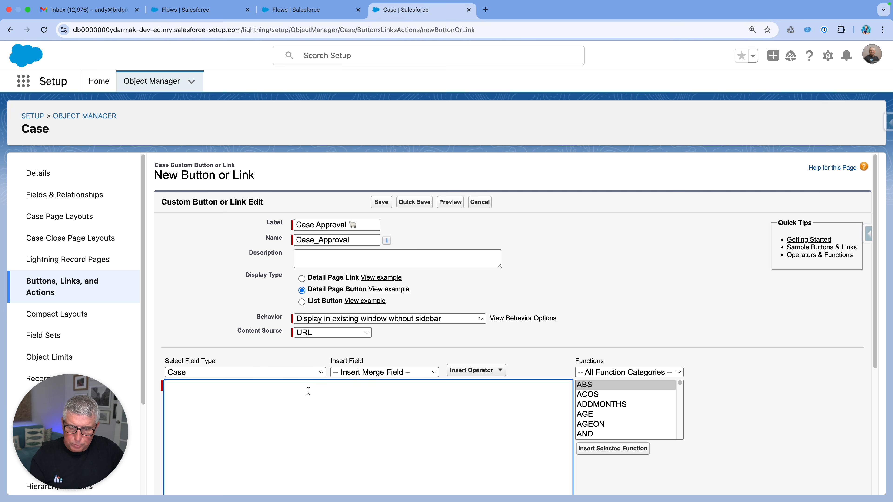
{"action": "key", "text": "super+v"}
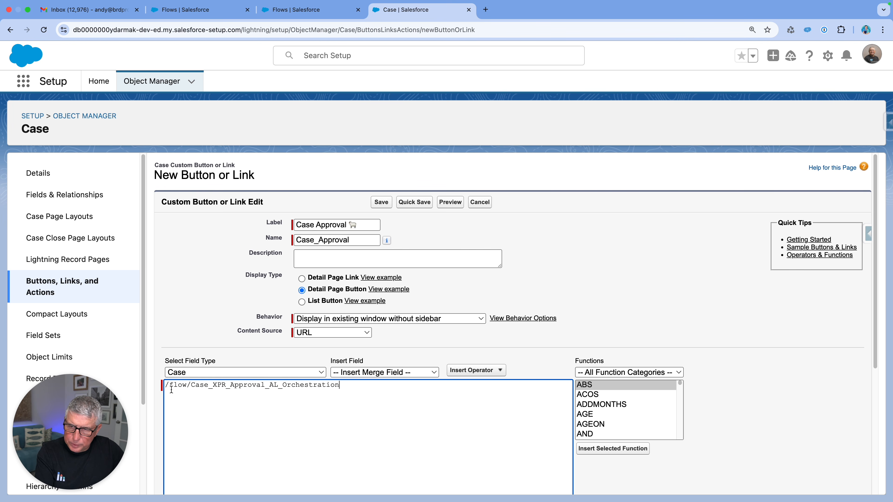
{"action": "key", "text": "Return"}
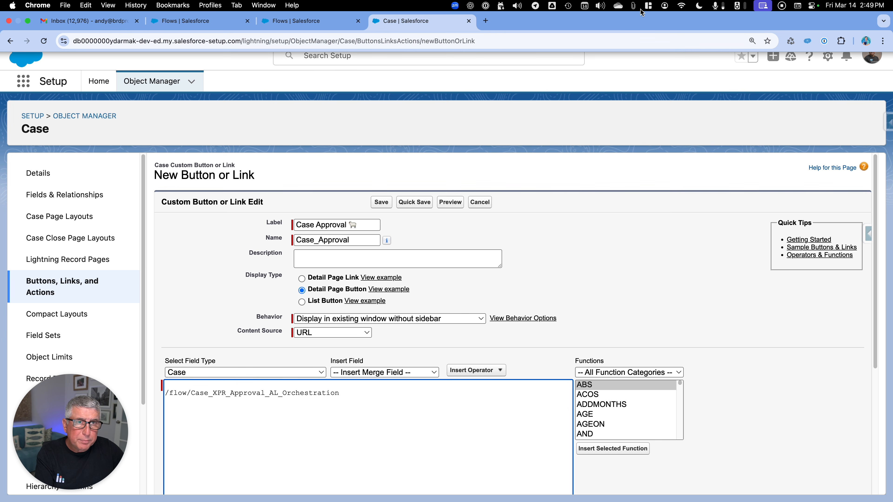
{"action": "left_click", "coordinate": [633, 6]}
{"action": "left_click", "coordinate": [639, 46]}
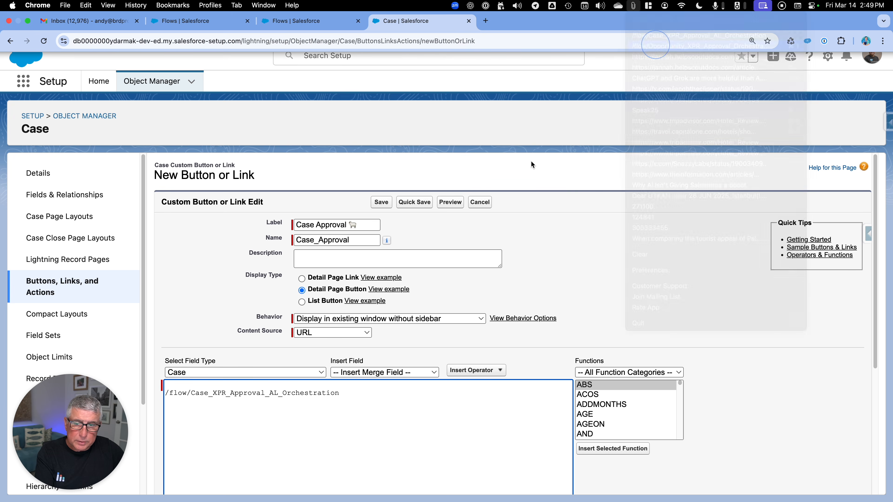
{"action": "left_click", "coordinate": [227, 385]}
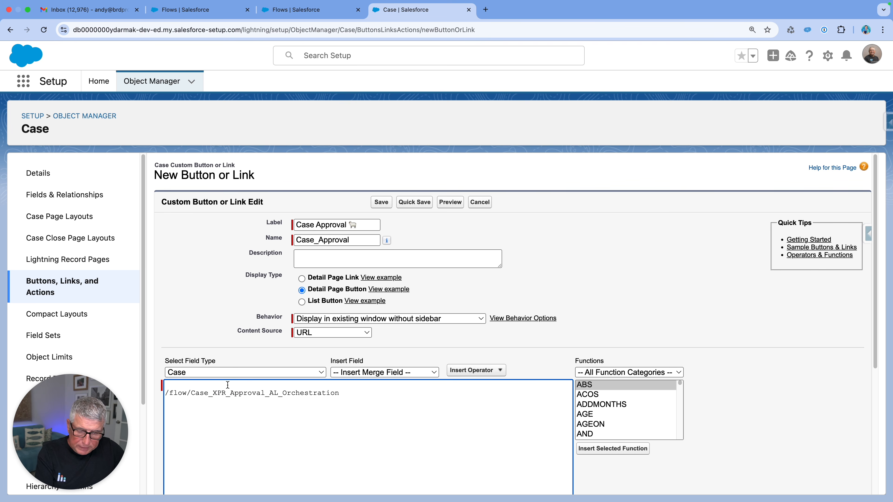
{"action": "type", "text": "/flow/Opportunity_XPR_Approval_Orchestration?recordId={!Opportunity.Id}&submitter={!$User.Id}&retURL={!Opportunity.Id}"}
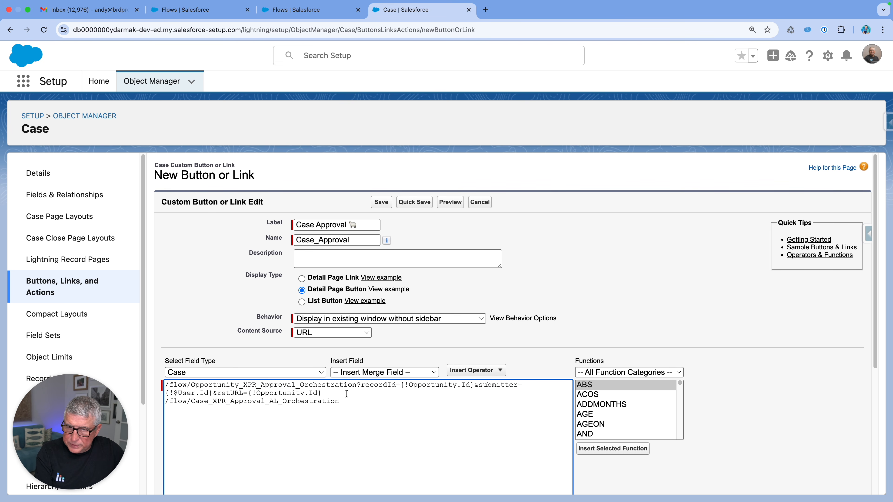
Replace the Opportunity flow path with /flow/Case_XPR_Approval_AL_Orchestration and set both recordId and retURL to {!Case.Id}, leaving a single URL.
{"action": "left_click_drag", "start_coordinate": [339, 402], "coordinate": [165, 403]}
{"action": "key", "text": "super+c"}
{"action": "key", "text": "BackSpace"}
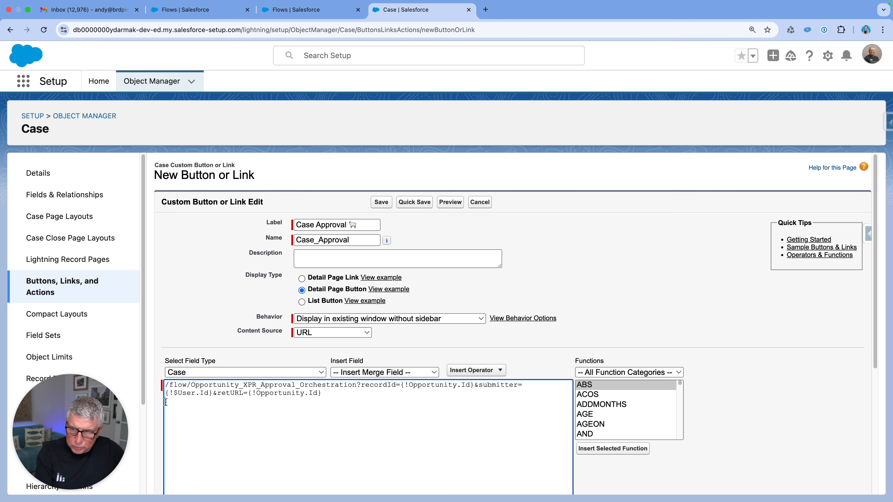
{"action": "left_click_drag", "start_coordinate": [357, 385], "coordinate": [164, 383]}
{"action": "key", "text": "super+v"}
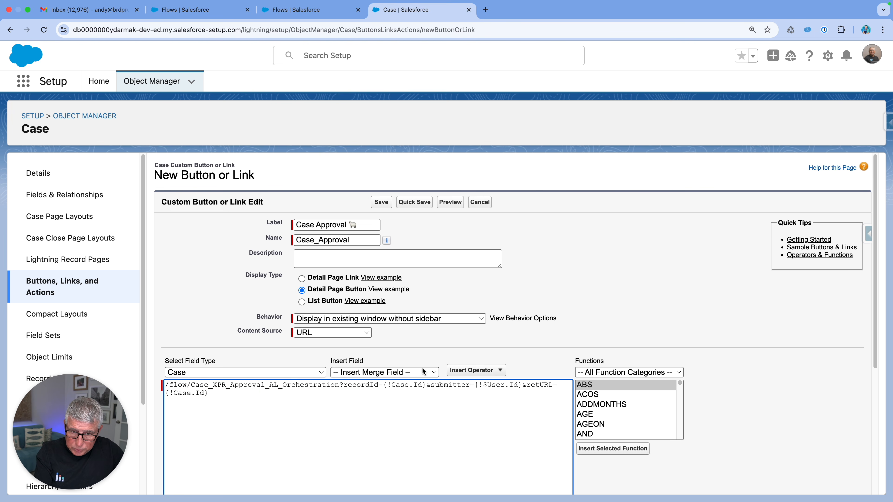
Try inserting the Case ID merge field after the URL, and remove the extra copy.
{"action": "left_click", "coordinate": [426, 371]}
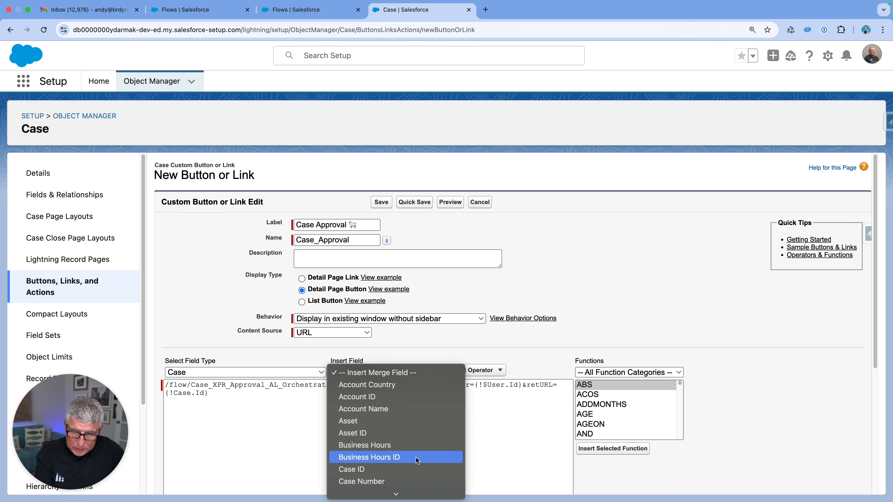
{"action": "left_click", "coordinate": [409, 469]}
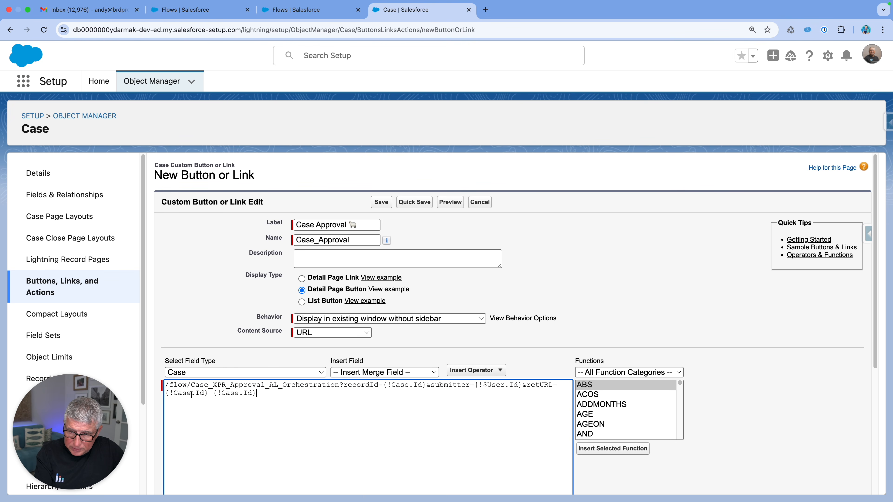
{"action": "left_click_drag", "start_coordinate": [257, 394], "coordinate": [208, 394]}
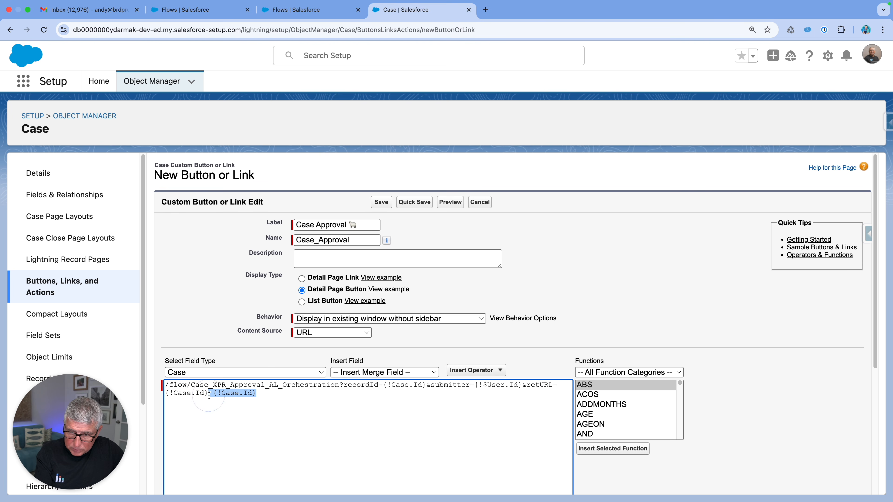
{"action": "key", "text": "BackSpace"}
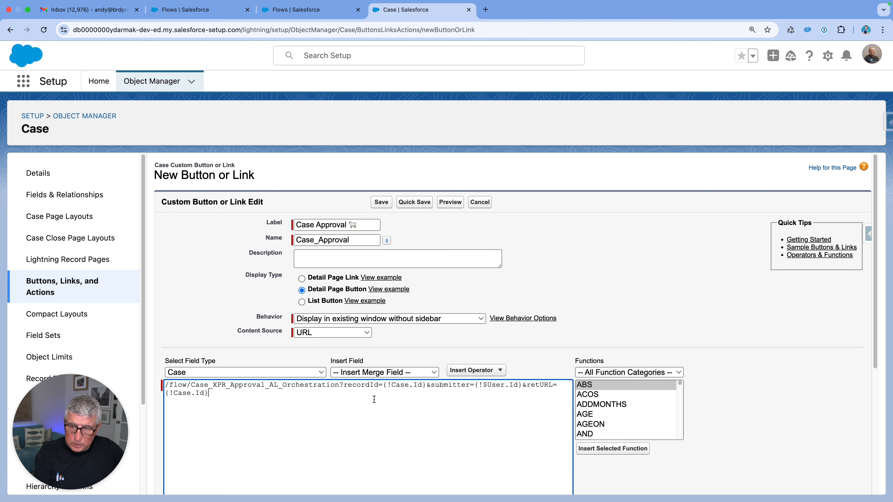
Check the URL's syntax, save the Case Approval button and acknowledge the page layout notice.
{"action": "scroll", "coordinate": [498, 308], "scroll_direction": "down", "scroll_amount": 5}
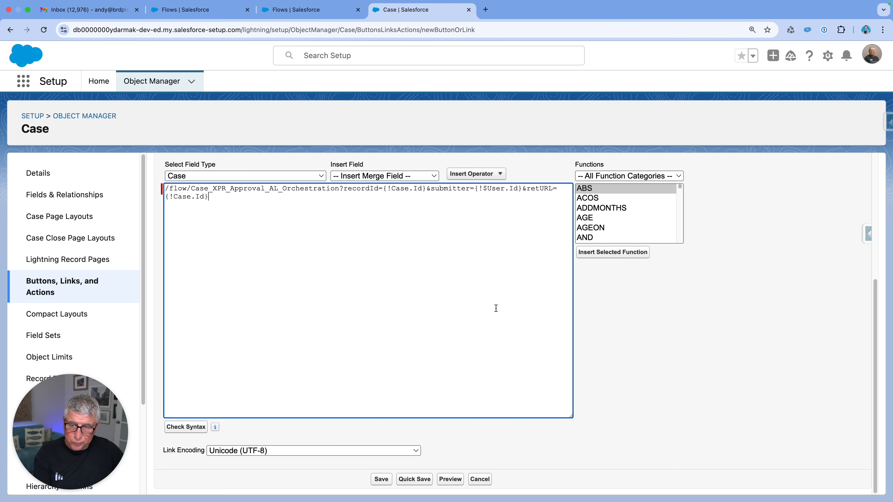
{"action": "left_click", "coordinate": [178, 428]}
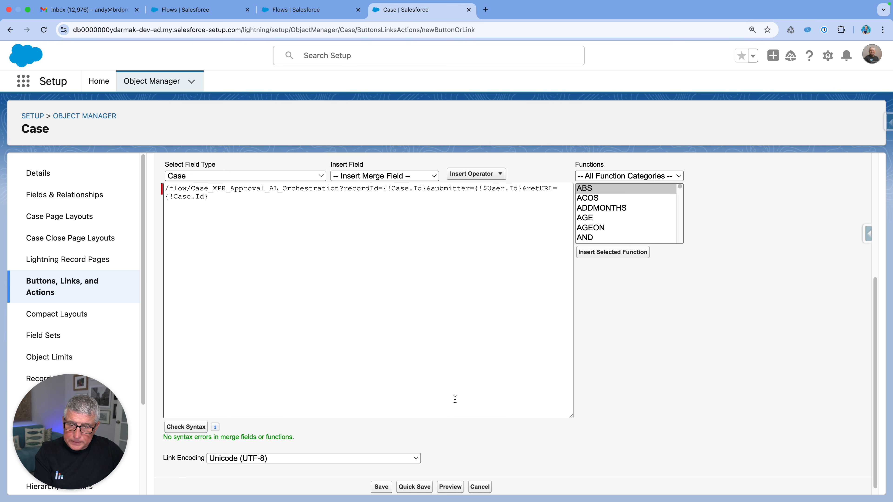
{"action": "left_click", "coordinate": [381, 487]}
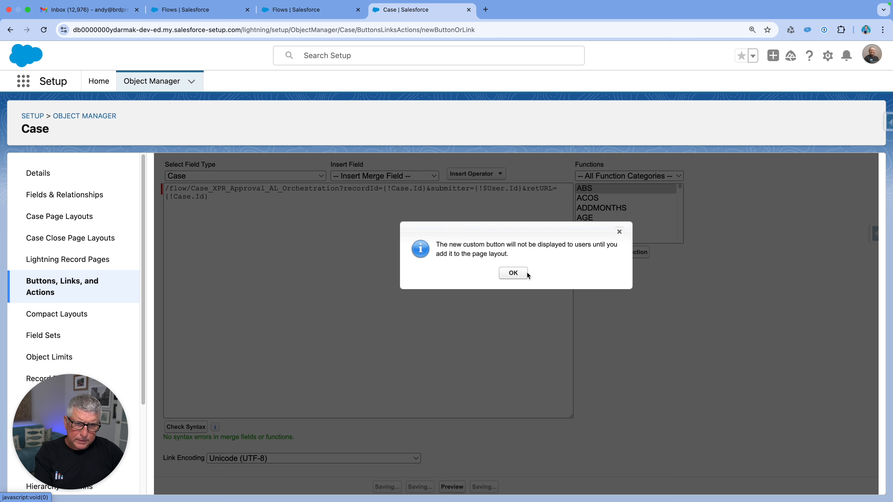
{"action": "key", "text": "Return"}
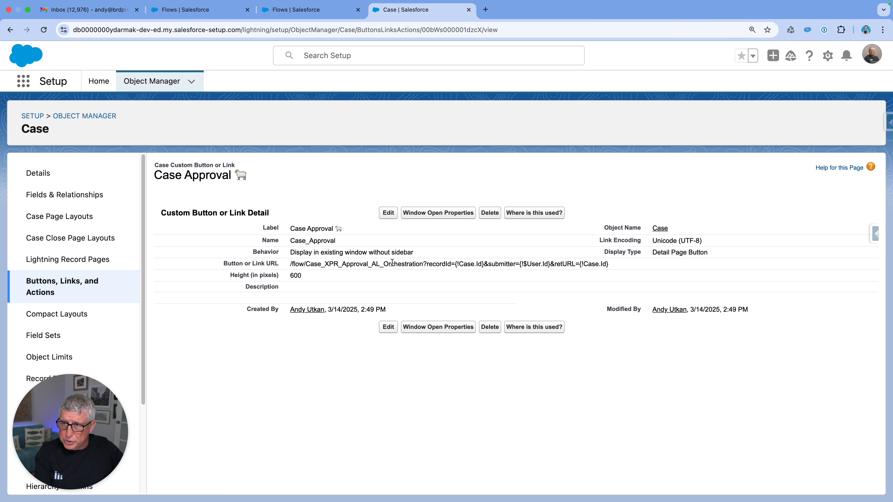
Add the Case Approval button to the custom buttons of the Case Layout's Case Detail section and save the layout.
{"action": "left_click", "coordinate": [85, 218]}
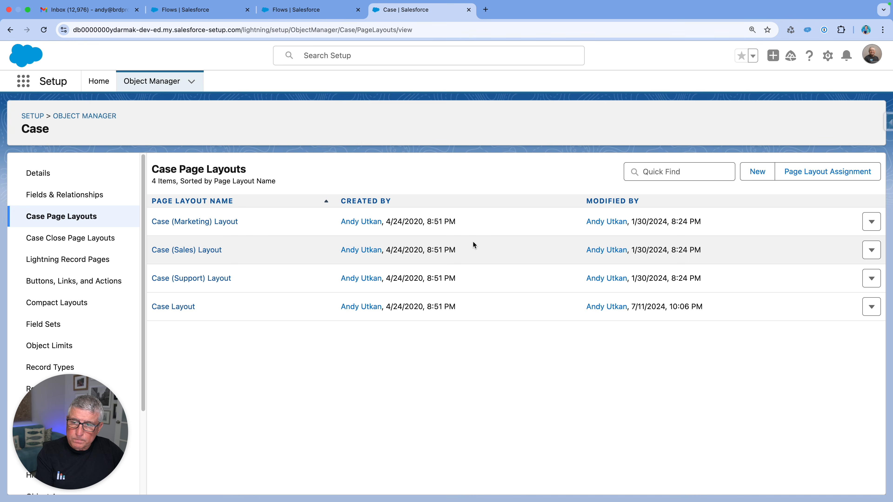
{"action": "left_click", "coordinate": [186, 310]}
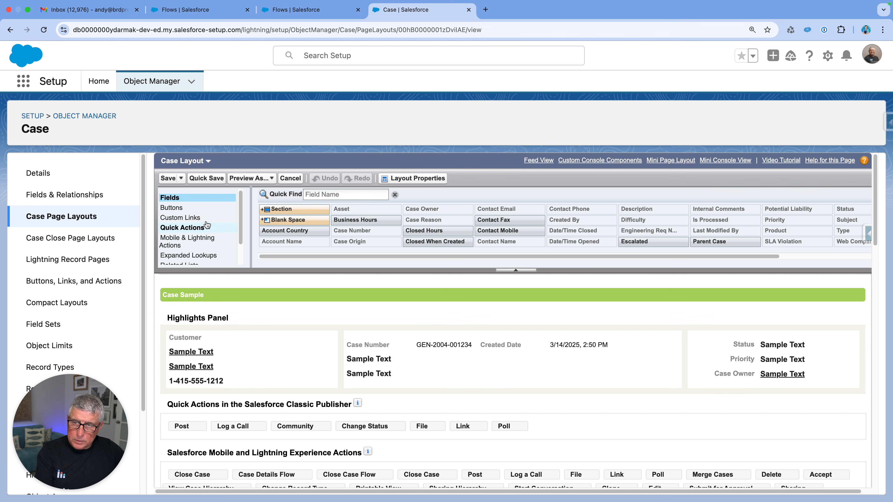
{"action": "left_click", "coordinate": [197, 208]}
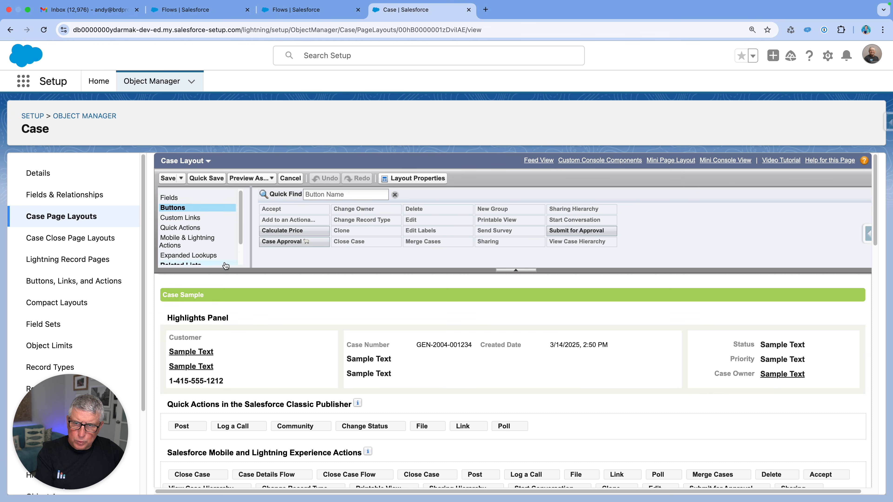
{"action": "scroll", "coordinate": [338, 267], "scroll_direction": "down", "scroll_amount": 2}
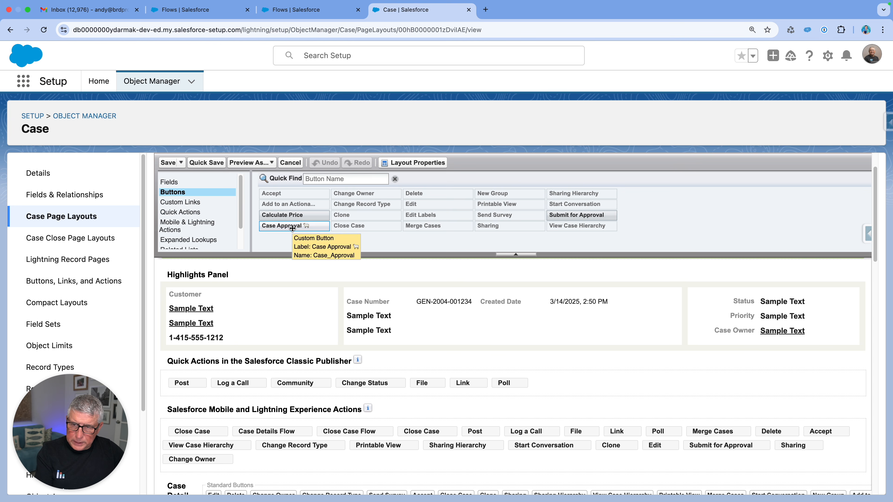
{"action": "scroll", "coordinate": [296, 230], "scroll_direction": "down", "scroll_amount": 2}
{"action": "scroll", "coordinate": [297, 230], "scroll_direction": "down", "scroll_amount": 3}
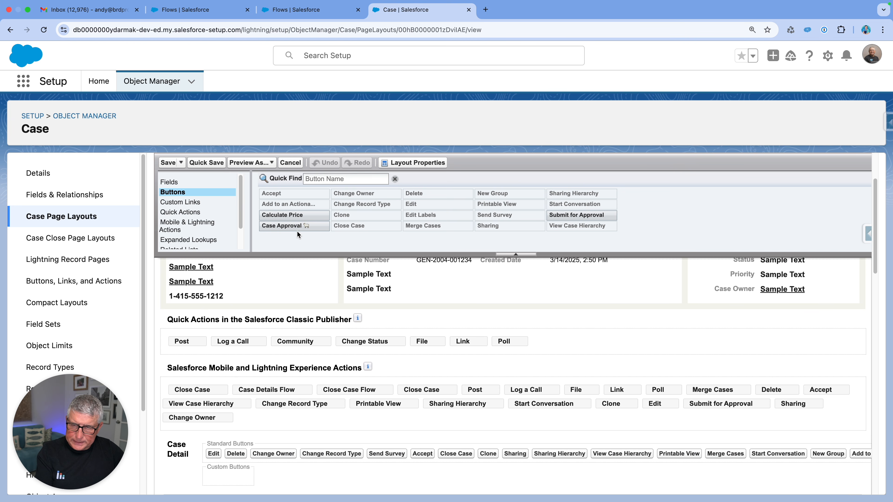
{"action": "left_click_drag", "start_coordinate": [296, 226], "coordinate": [204, 413]}
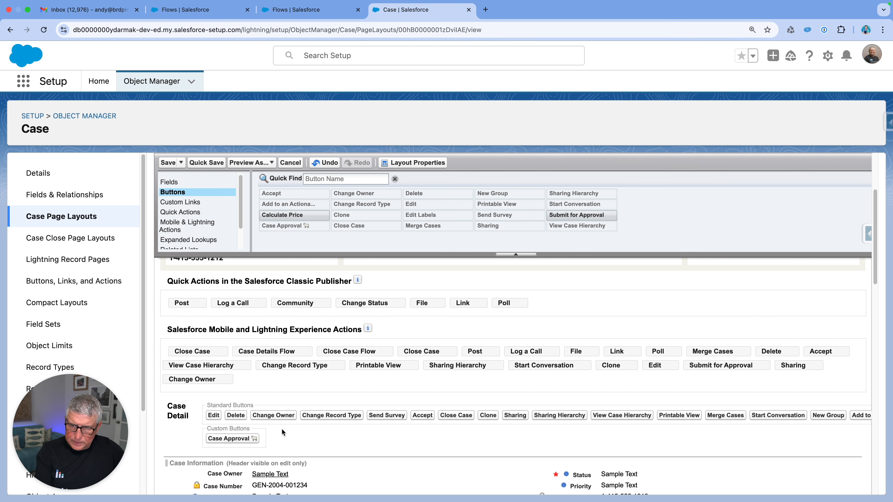
{"action": "scroll", "coordinate": [291, 428], "scroll_direction": "down", "scroll_amount": 1}
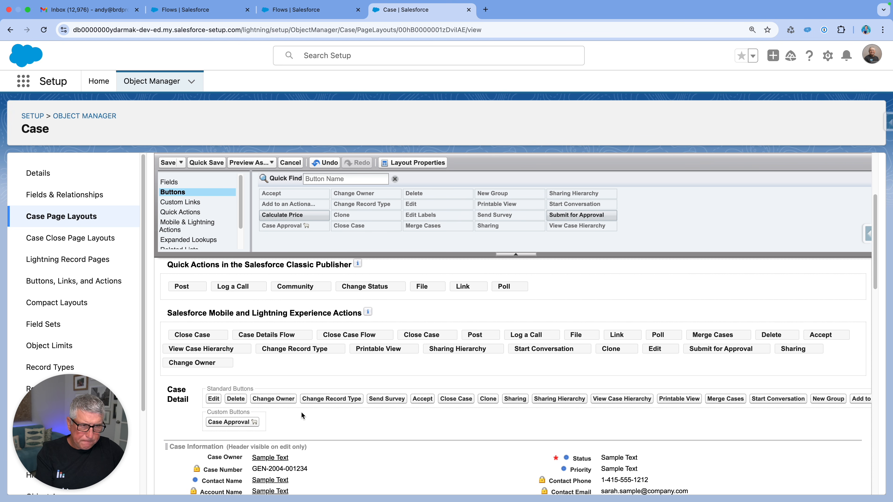
{"action": "scroll", "coordinate": [248, 250], "scroll_direction": "up", "scroll_amount": 5}
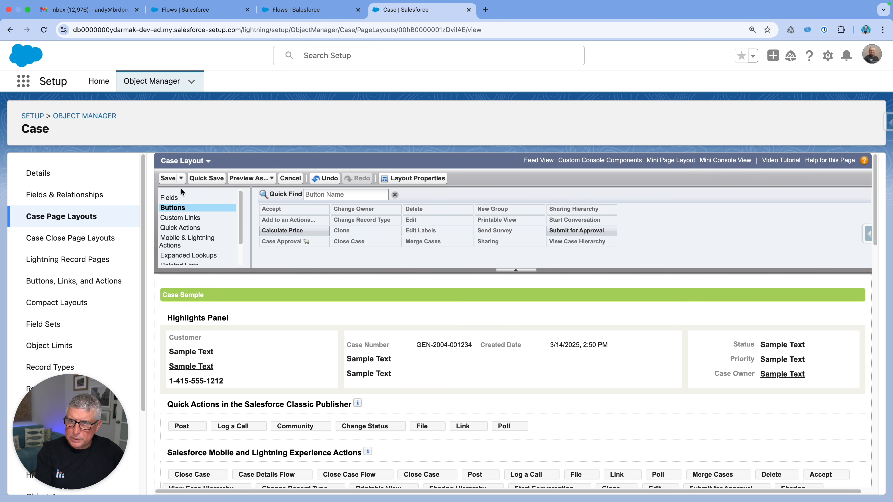
{"action": "left_click", "coordinate": [169, 178]}
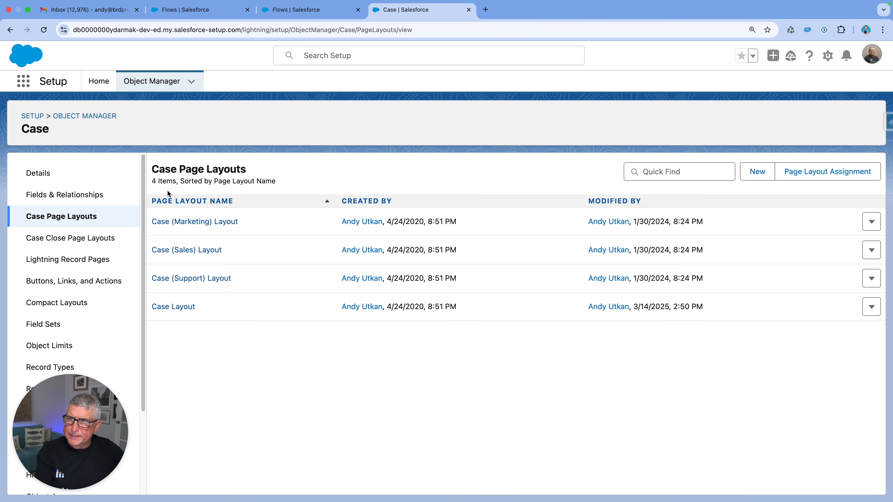
Find the Cases list, open the Test 1 CFC 9 case and check its additional actions for Case Approval.
{"action": "left_click", "coordinate": [20, 87]}
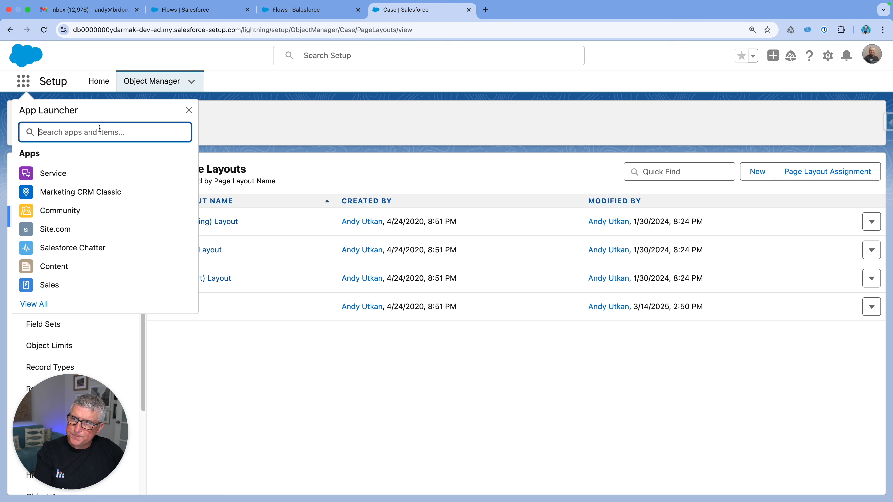
{"action": "type", "text": "case"}
{"action": "left_click", "coordinate": [39, 206]}
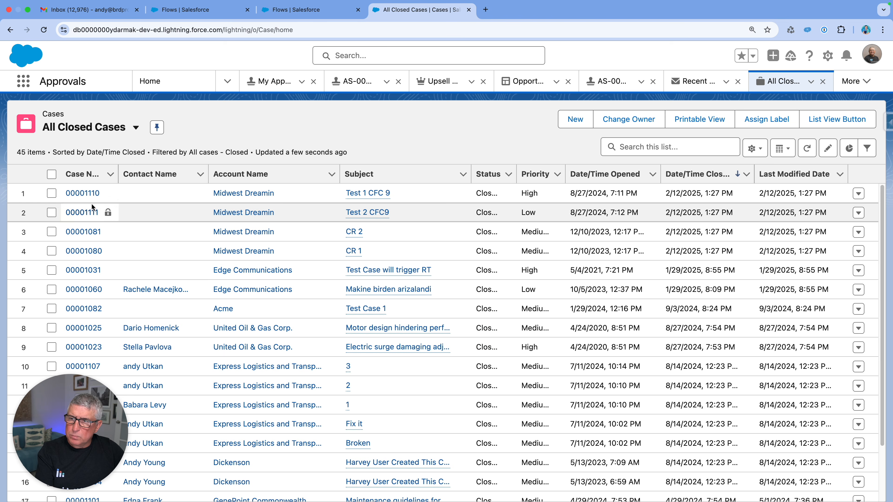
{"action": "left_click", "coordinate": [88, 194]}
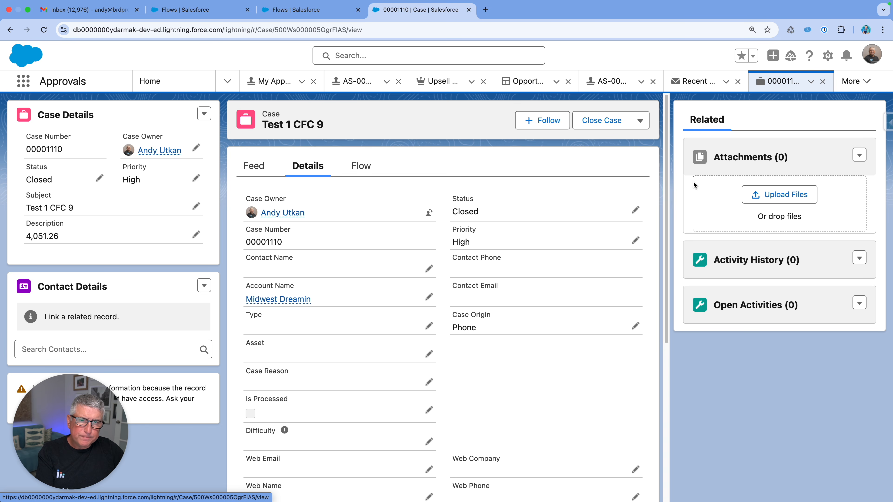
{"action": "left_click", "coordinate": [643, 124]}
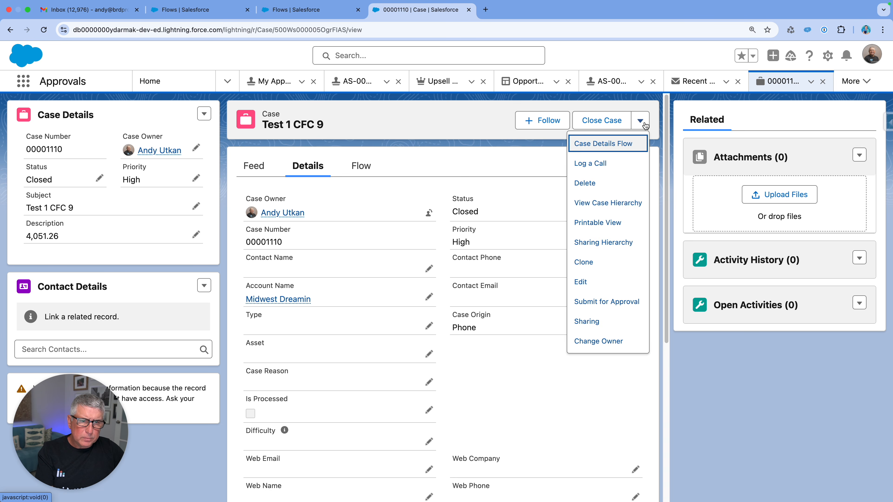
{"action": "left_click", "coordinate": [643, 122]}
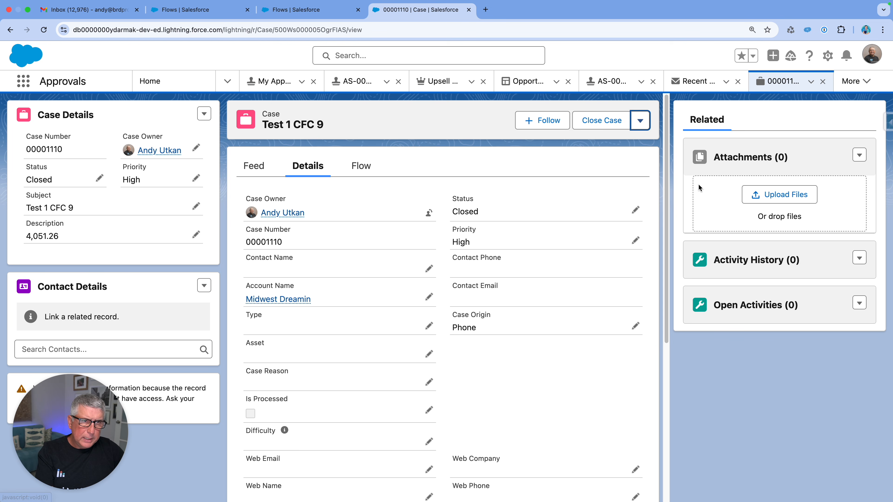
Open the case's Lightning record page for editing and select its Highlights Panel.
{"action": "left_click", "coordinate": [833, 56]}
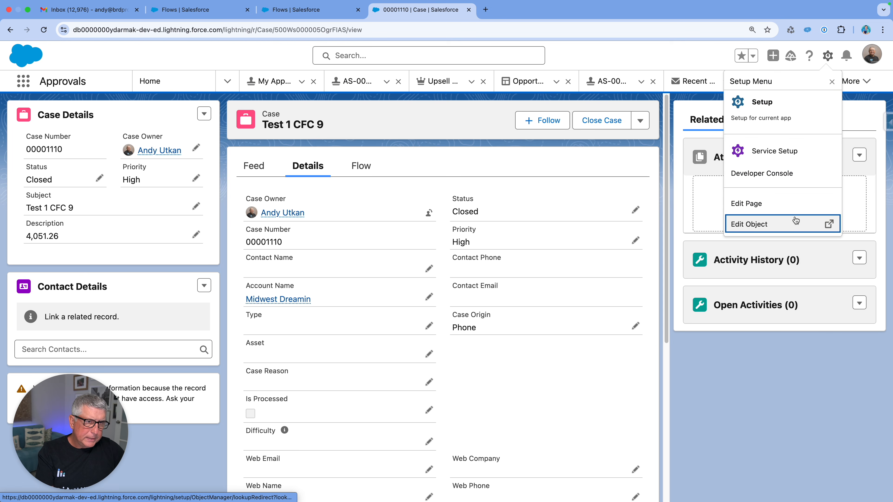
{"action": "left_click", "coordinate": [791, 204]}
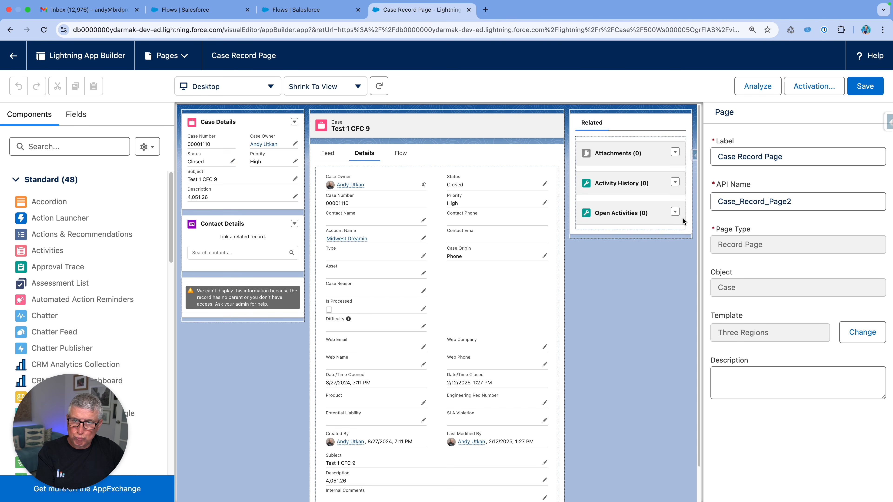
{"action": "left_click", "coordinate": [423, 182]}
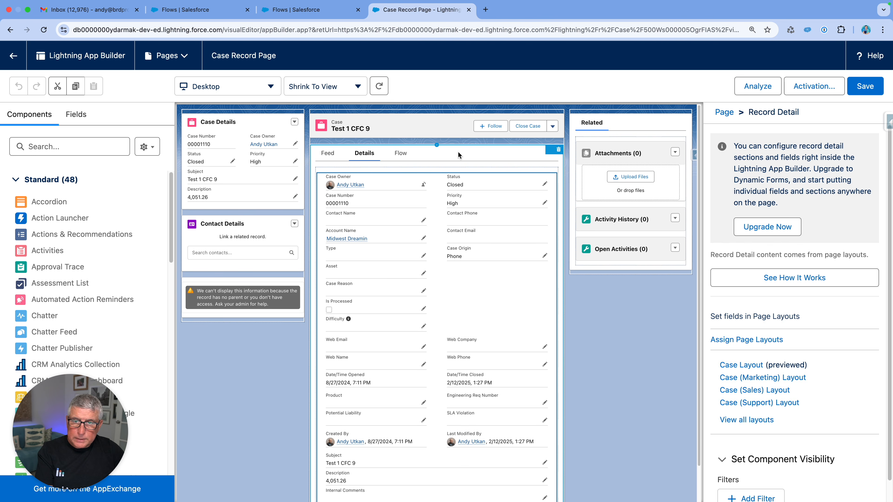
{"action": "left_click", "coordinate": [464, 133]}
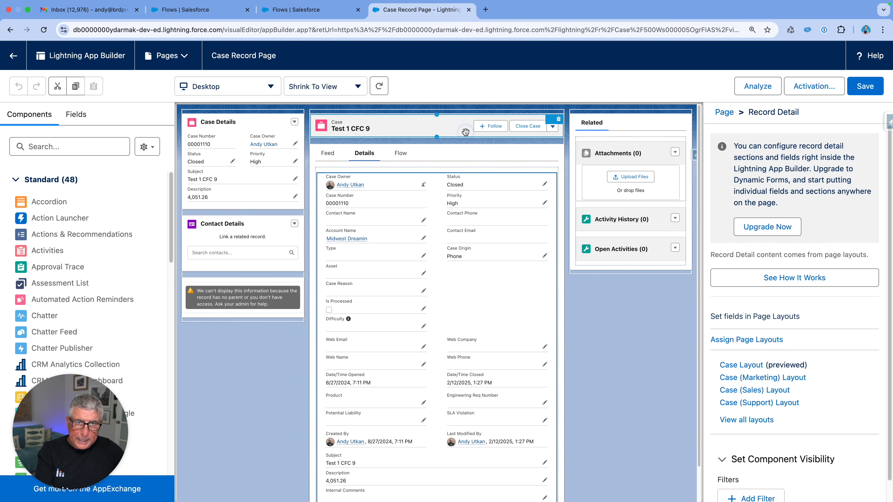
Add the Case Approval custom button as an action of the Highlights Panel, without any visibility filter.
{"action": "scroll", "coordinate": [772, 266], "scroll_direction": "down", "scroll_amount": 15}
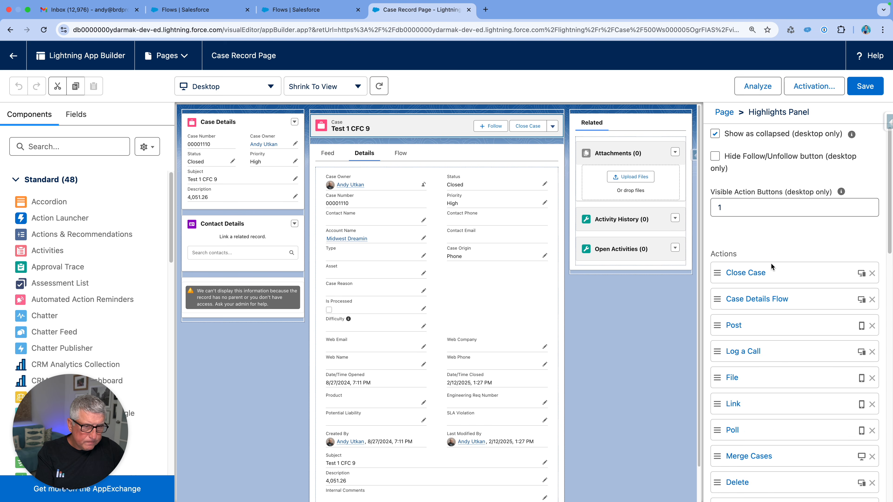
{"action": "scroll", "coordinate": [772, 266], "scroll_direction": "up", "scroll_amount": 5}
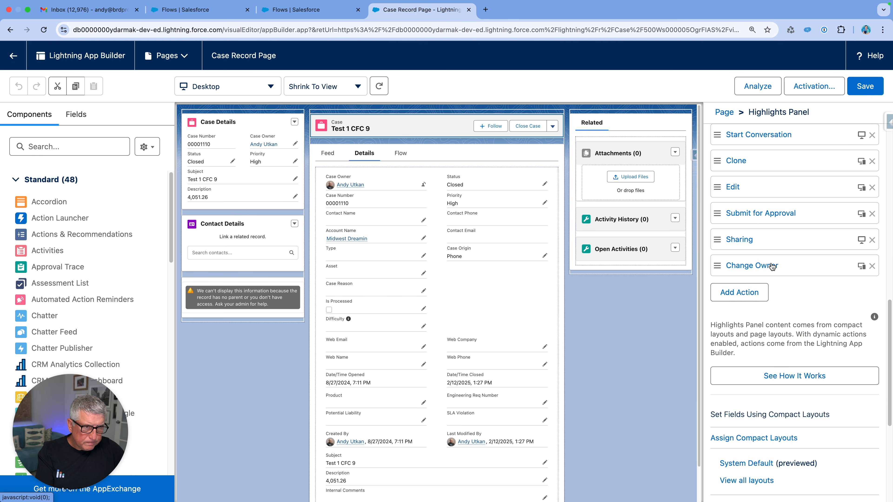
{"action": "scroll", "coordinate": [771, 267], "scroll_direction": "up", "scroll_amount": 10}
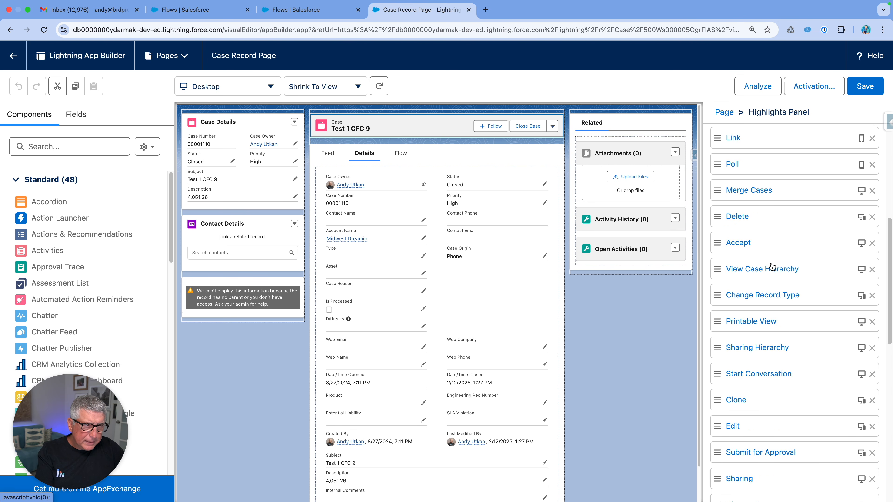
{"action": "scroll", "coordinate": [772, 267], "scroll_direction": "down", "scroll_amount": 15}
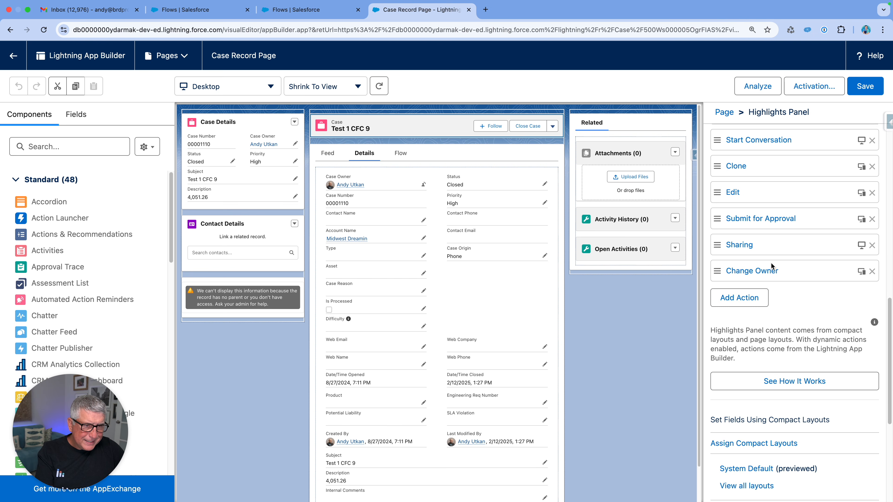
{"action": "left_click", "coordinate": [750, 300]}
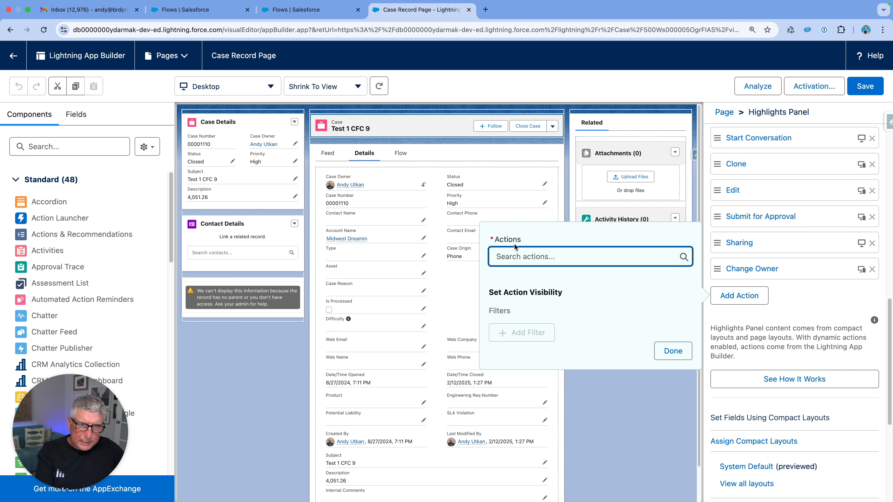
{"action": "left_click", "coordinate": [515, 256]}
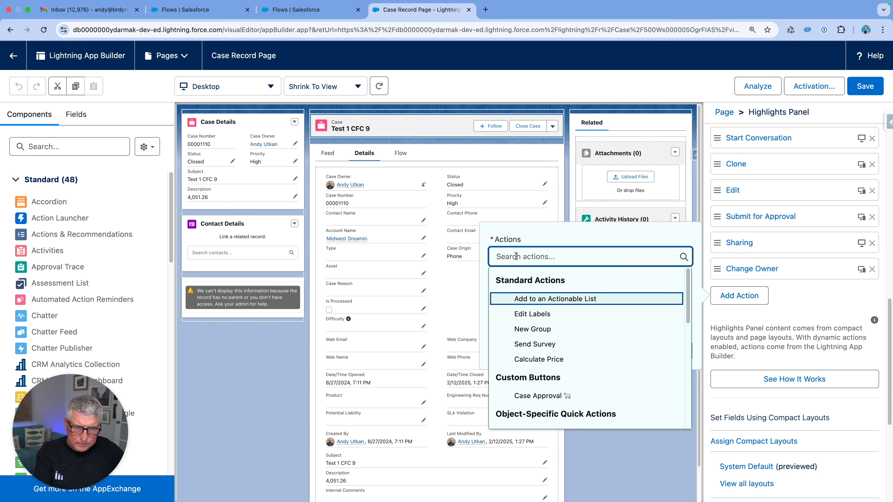
{"action": "left_click", "coordinate": [559, 397]}
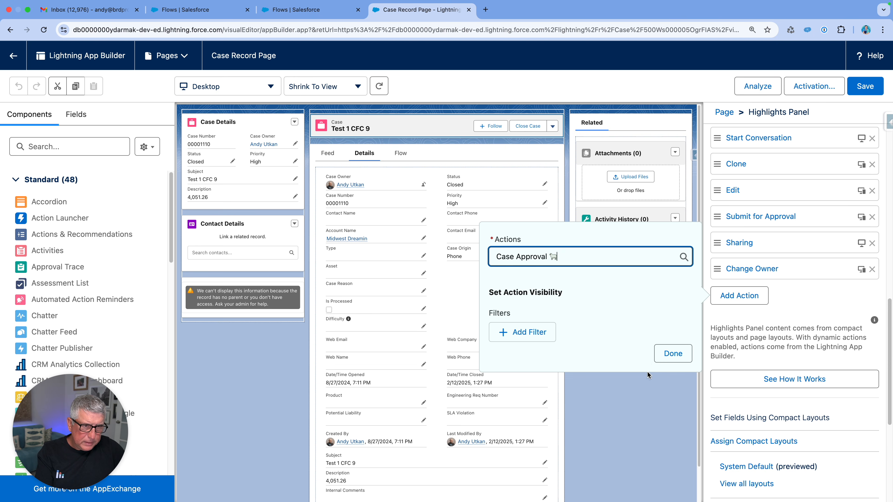
{"action": "left_click", "coordinate": [672, 354]}
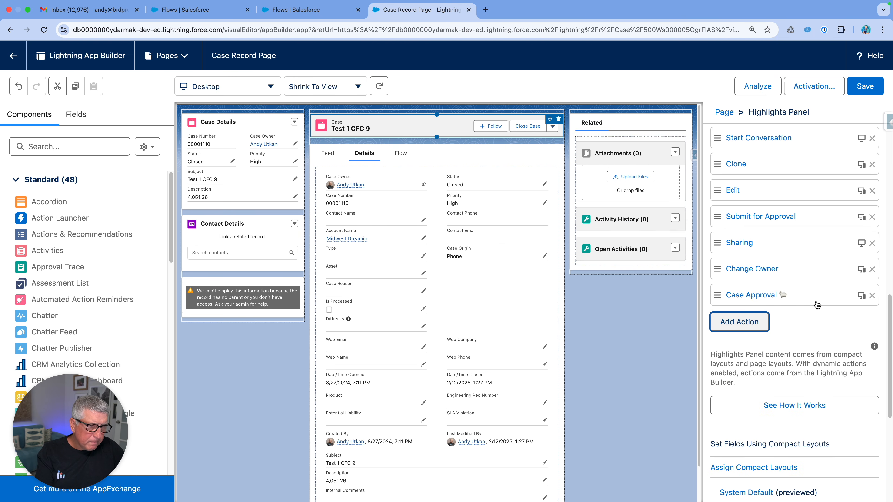
Move the Case Approval action directly below Close Case in the Highlights Panel and save the Case Record Page.
{"action": "mouse_move", "coordinate": [725, 313]}
{"action": "left_mouse_down"}
{"action": "mouse_move", "coordinate": [721, 144]}
{"action": "mouse_move", "coordinate": [728, 281]}
{"action": "left_mouse_up"}
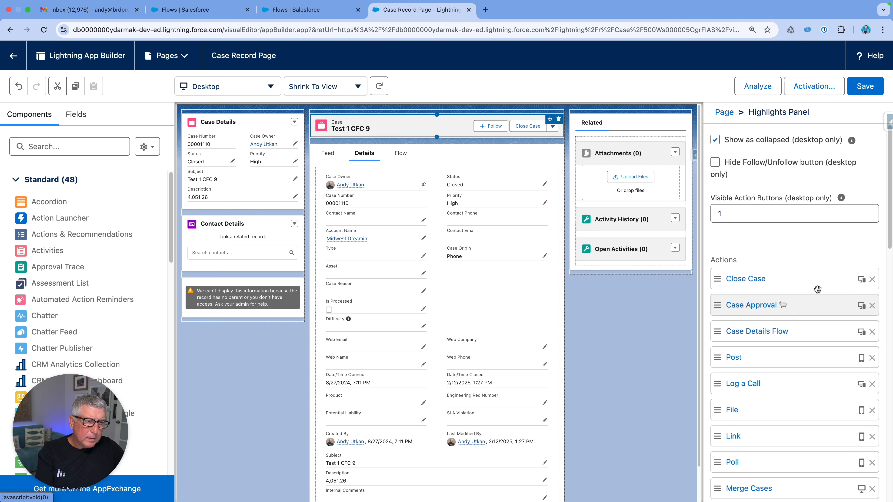
{"action": "scroll", "coordinate": [819, 293], "scroll_direction": "down", "scroll_amount": 5}
{"action": "scroll", "coordinate": [820, 292], "scroll_direction": "down", "scroll_amount": 7}
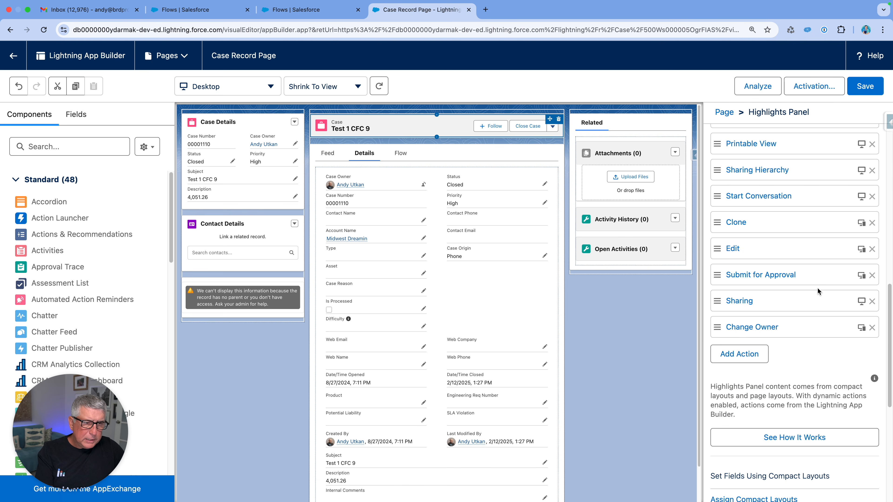
{"action": "left_click", "coordinate": [862, 87]}
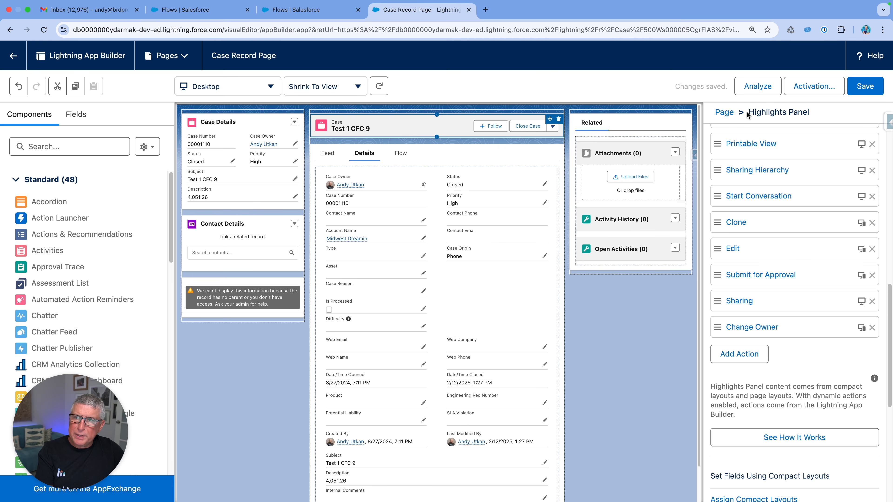
Return to the Test 1 CFC 9 case and check its additional actions for the Case Approval button.
{"action": "left_click", "coordinate": [13, 56]}
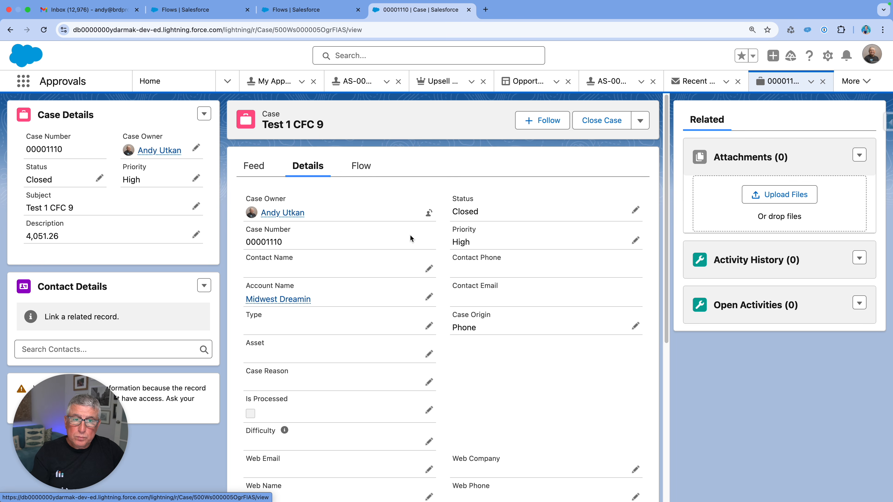
{"action": "left_click", "coordinate": [640, 121]}
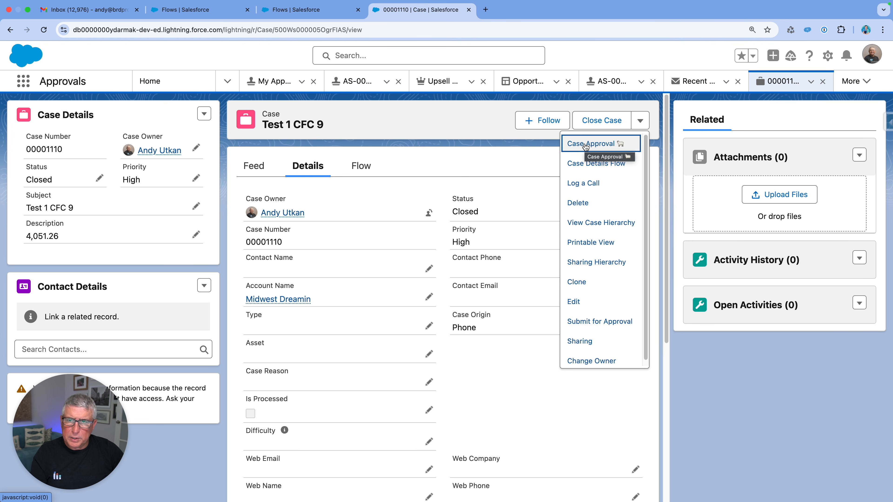
{"action": "left_click", "coordinate": [343, 299]}
Set the case's subject to Case Approval Test 1, save it, and run the Case Approval action on the case.
{"action": "scroll", "coordinate": [376, 262], "scroll_direction": "down", "scroll_amount": 8}
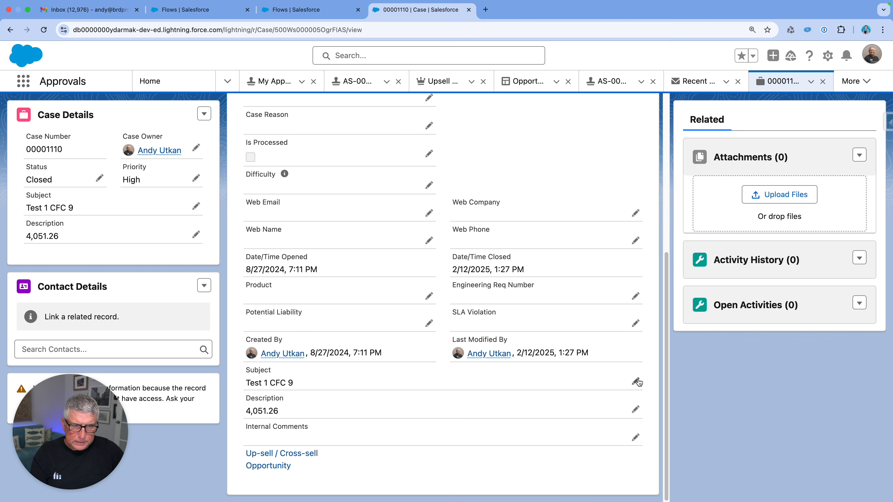
{"action": "left_click", "coordinate": [637, 381]}
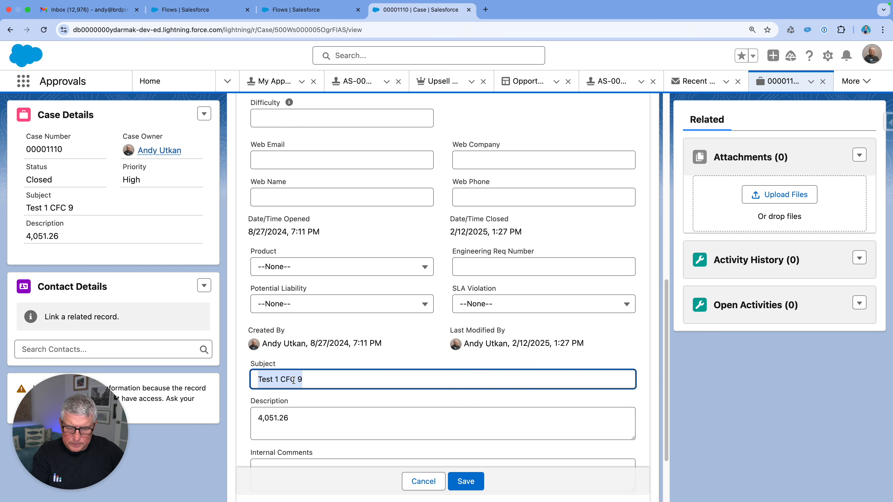
{"action": "type", "text": "Case Appro"}
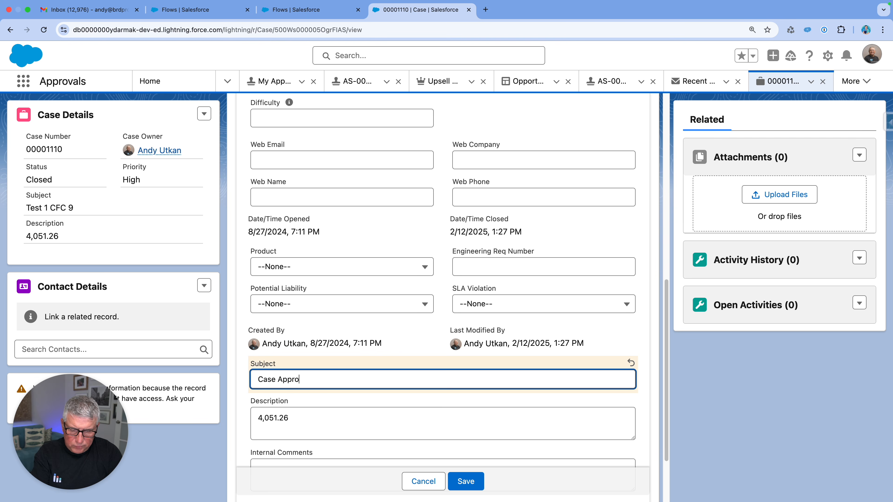
{"action": "type", "text": "val Test 1"}
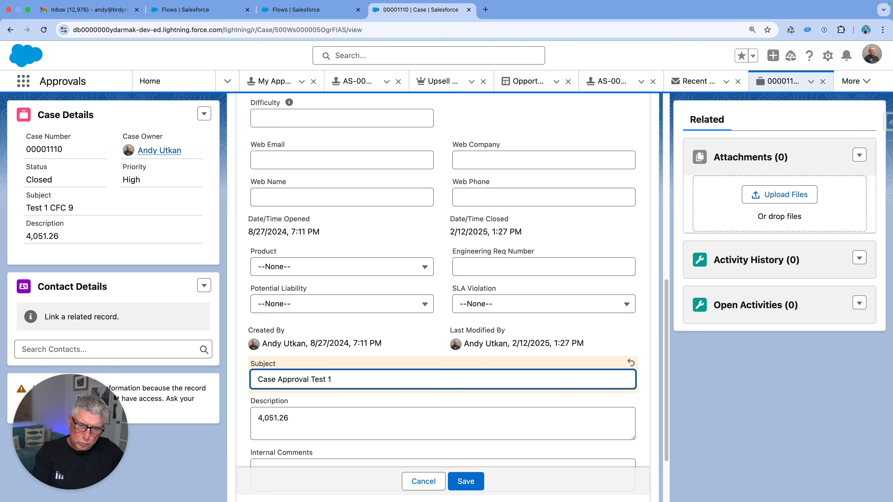
{"action": "left_click", "coordinate": [465, 481]}
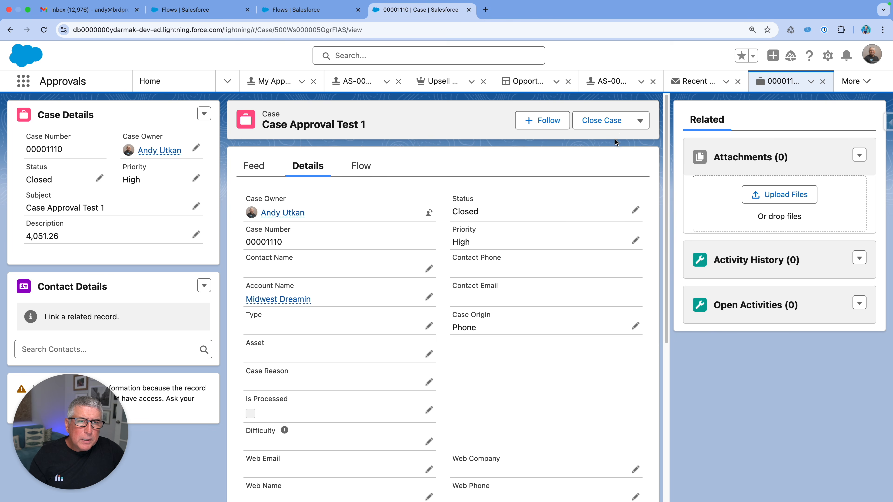
{"action": "left_click", "coordinate": [639, 122]}
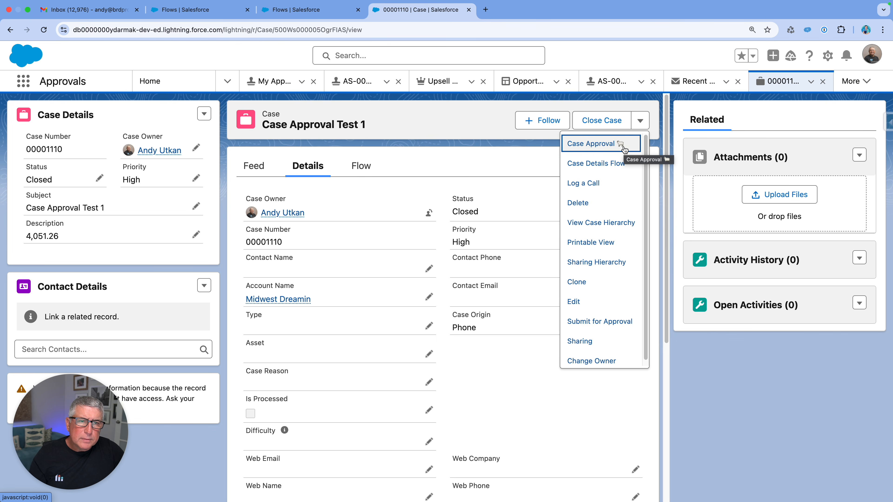
{"action": "left_click", "coordinate": [623, 148]}
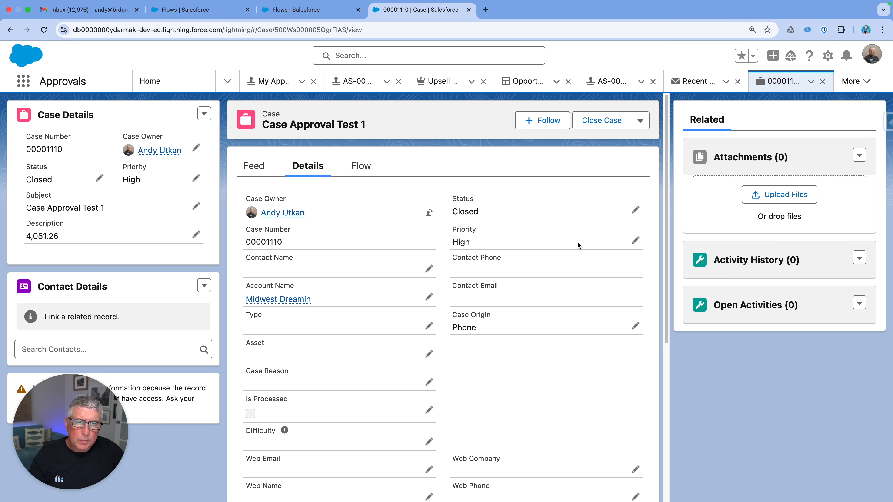
Open my approval submissions in the Approvals app and check the related case of the newest submission.
{"action": "left_click", "coordinate": [21, 85]}
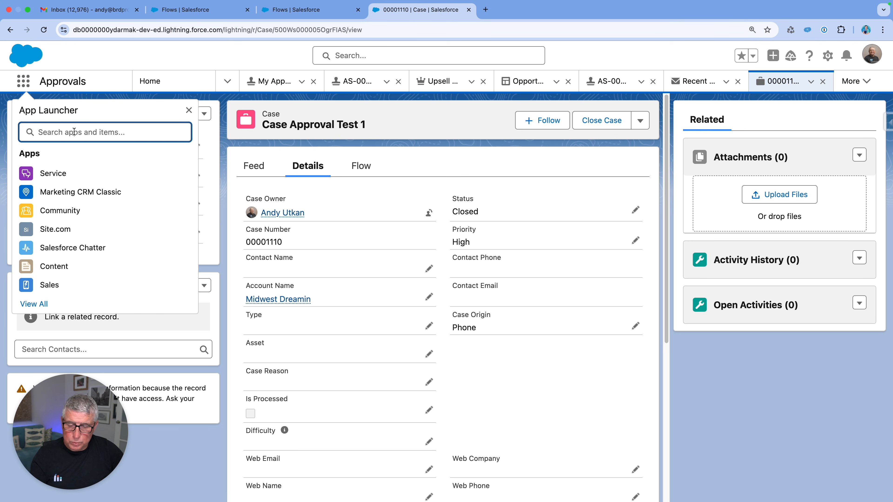
{"action": "type", "text": "app"}
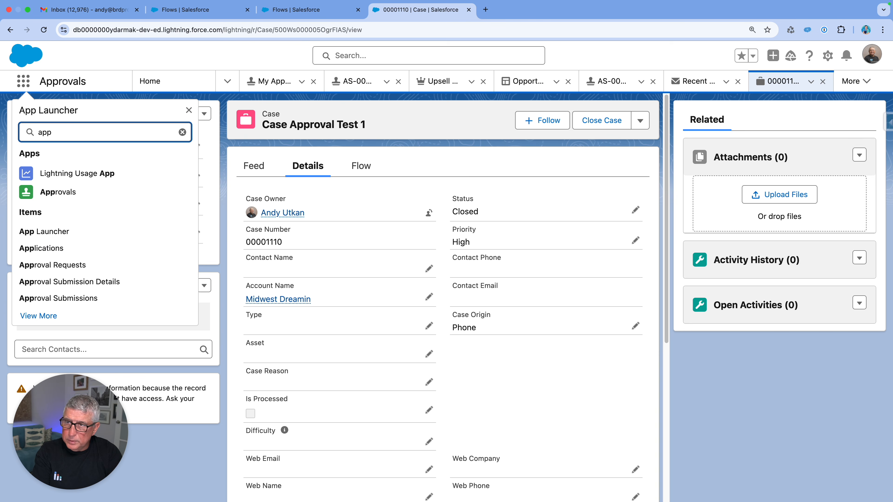
{"action": "left_click", "coordinate": [55, 192]}
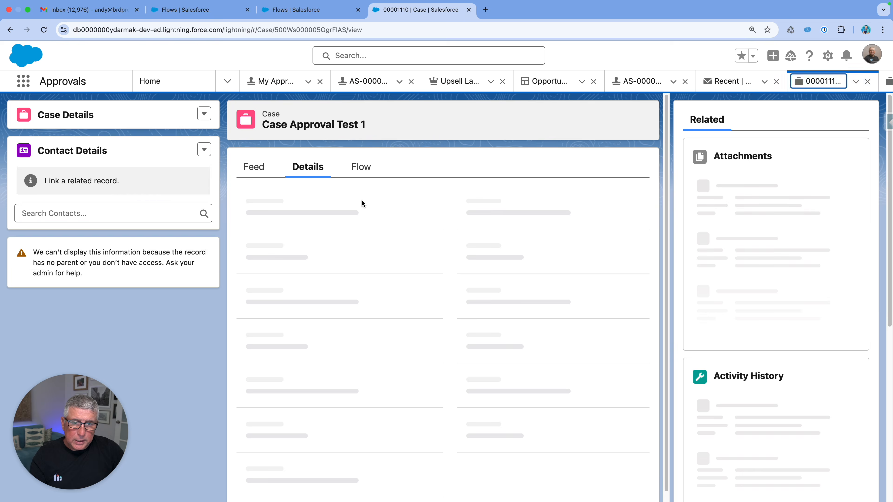
{"action": "left_click", "coordinate": [150, 83]}
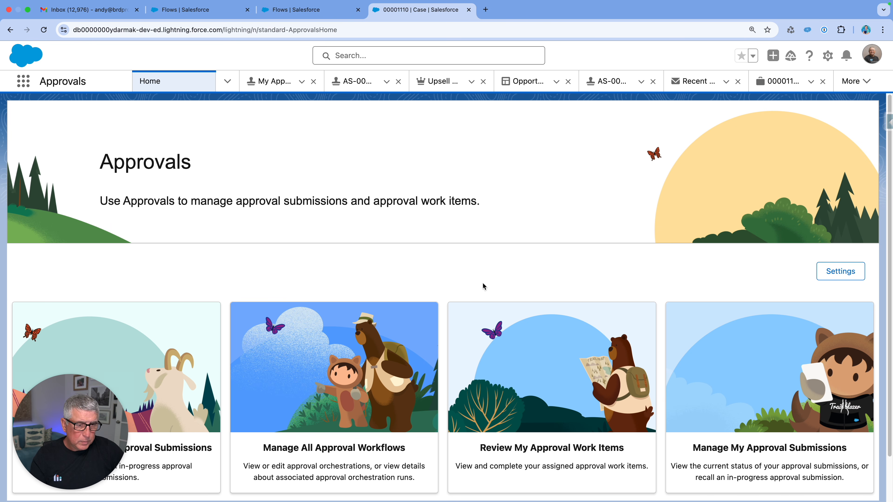
{"action": "left_click", "coordinate": [713, 438]}
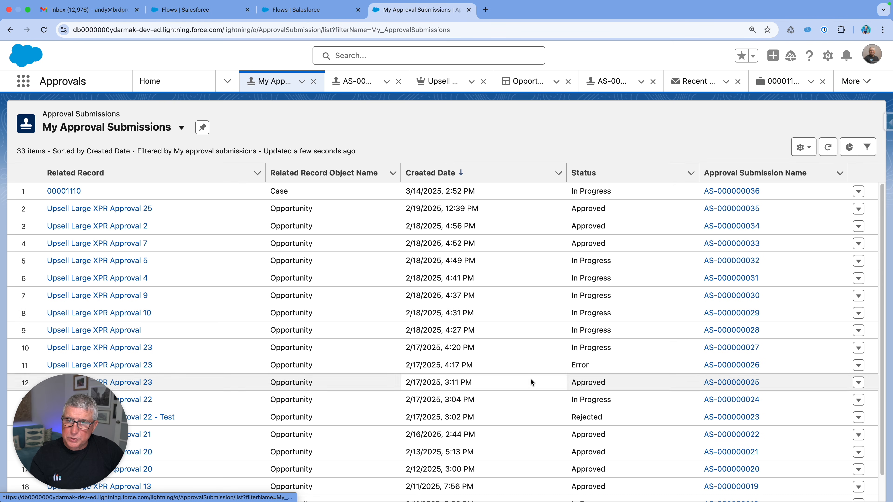
{"action": "left_click", "coordinate": [72, 195]}
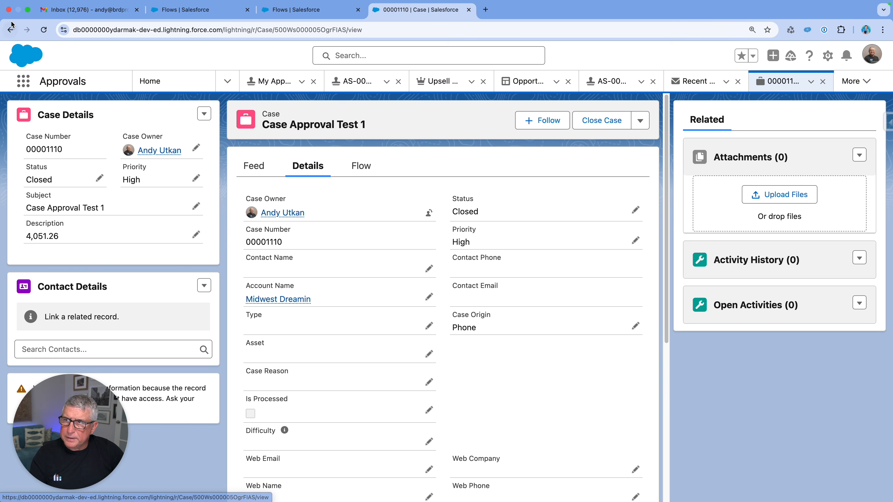
{"action": "left_click", "coordinate": [10, 29]}
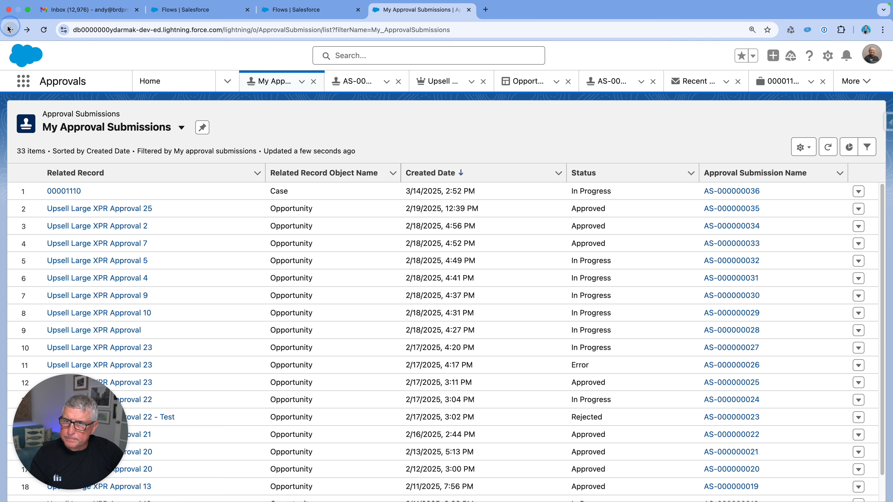
Open the newest case submission and its approval work item, and check who the work item is assigned to.
{"action": "left_click", "coordinate": [738, 193]}
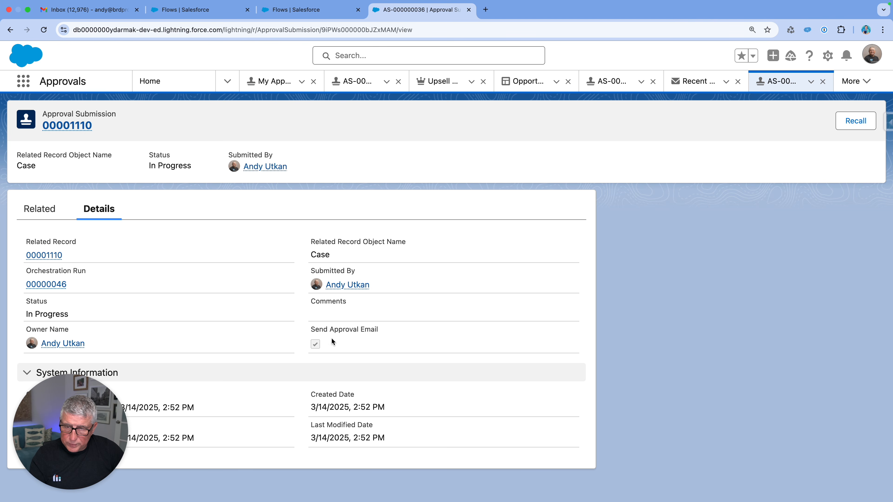
{"action": "left_click", "coordinate": [40, 211]}
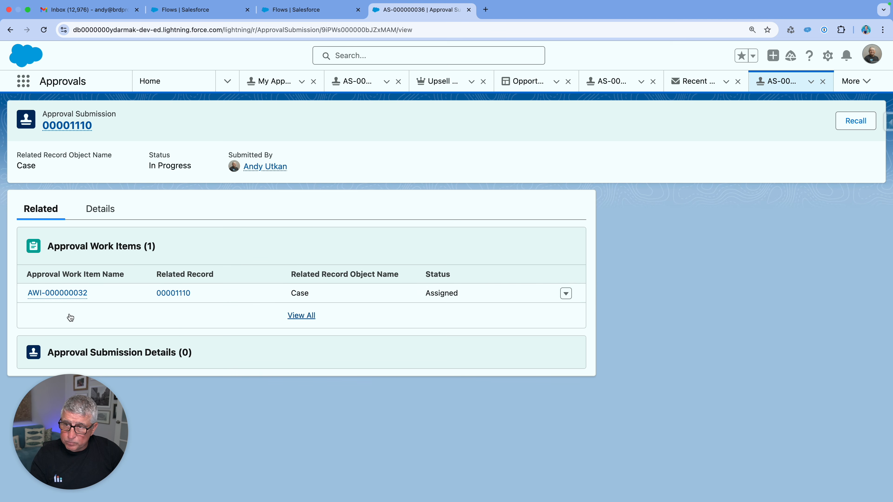
{"action": "left_click", "coordinate": [31, 294]}
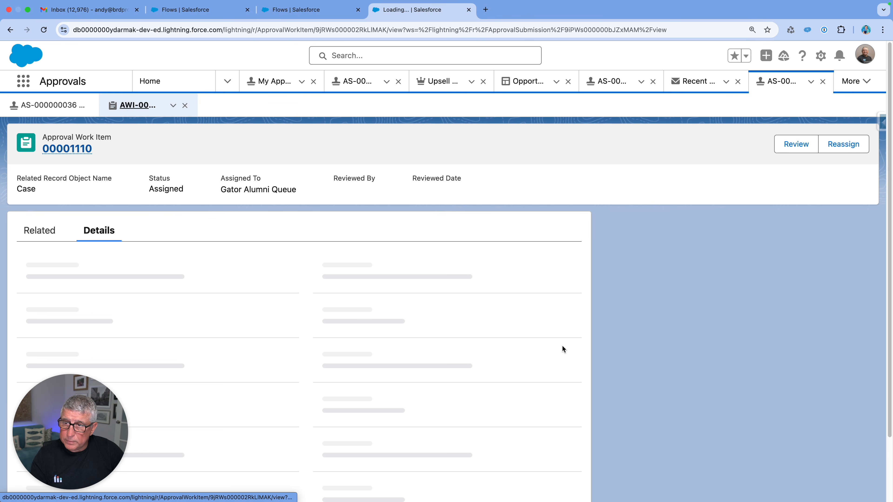
{"action": "scroll", "coordinate": [527, 317], "scroll_direction": "down", "scroll_amount": 1}
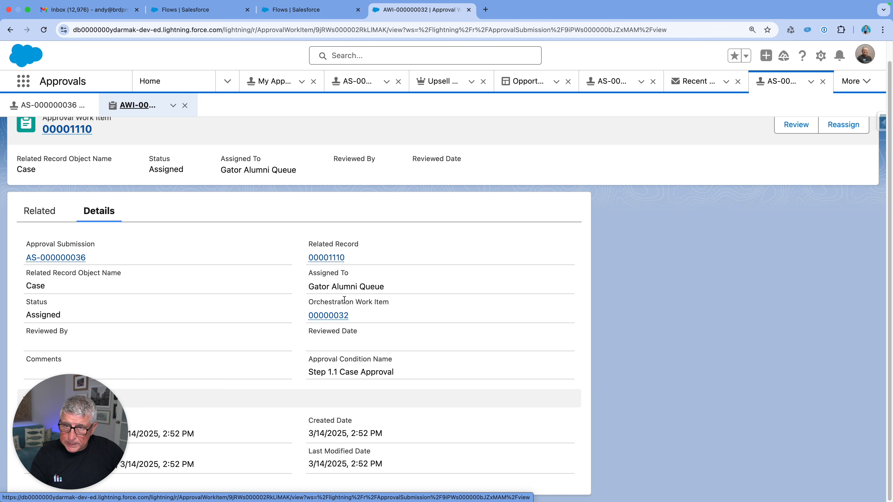
{"action": "left_click", "coordinate": [309, 286]}
{"action": "left_click_drag", "start_coordinate": [309, 287], "coordinate": [384, 287]}
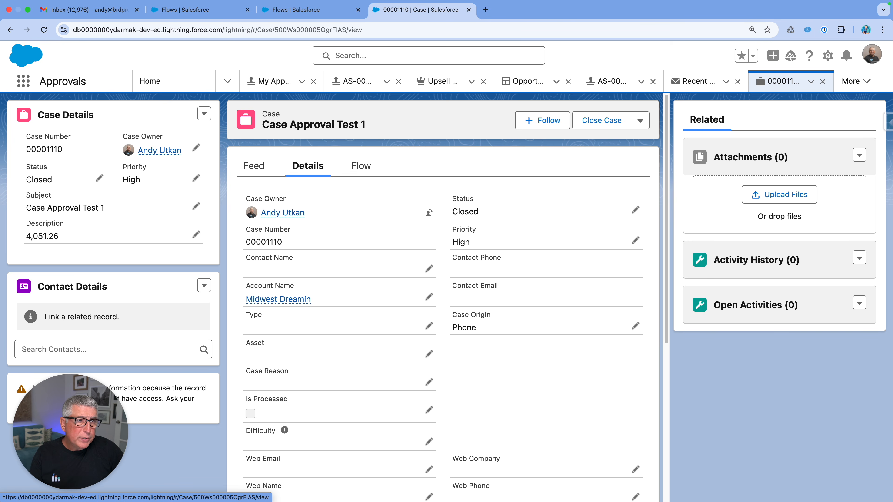
Open the case's Lightning record page for editing and place a Flow Orchestration Work Guide component above the Related section.
{"action": "left_click", "coordinate": [828, 56]}
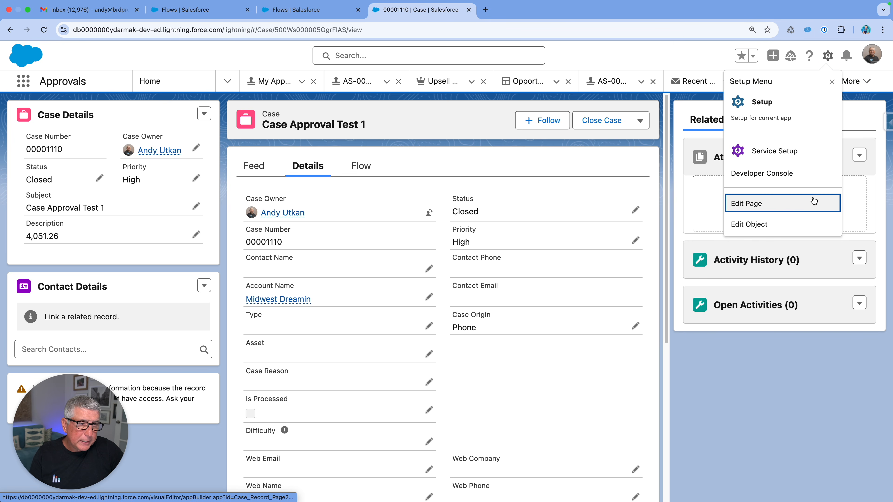
{"action": "left_click", "coordinate": [814, 203]}
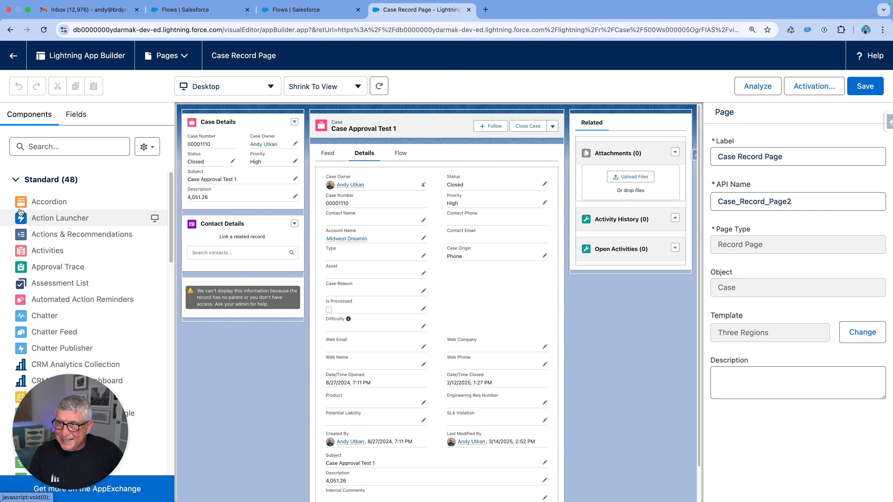
{"action": "left_click", "coordinate": [36, 150]}
{"action": "type", "text": "orch"}
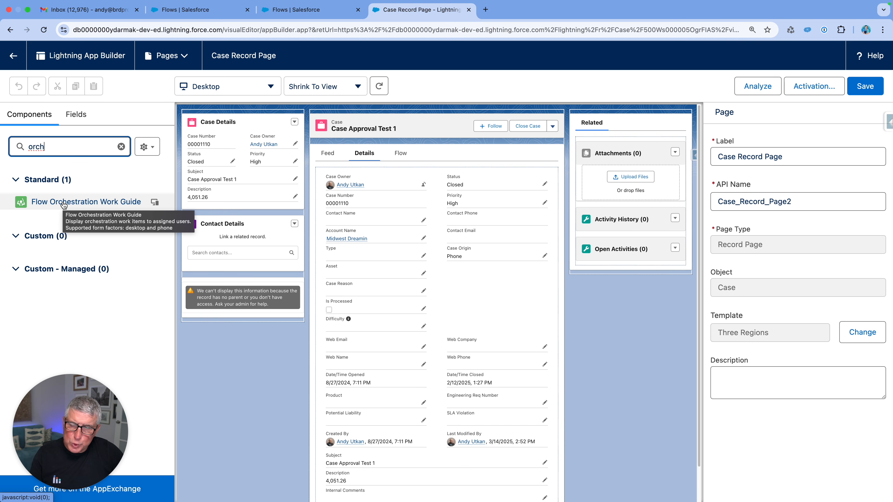
{"action": "left_click_drag", "start_coordinate": [63, 205], "coordinate": [581, 121]}
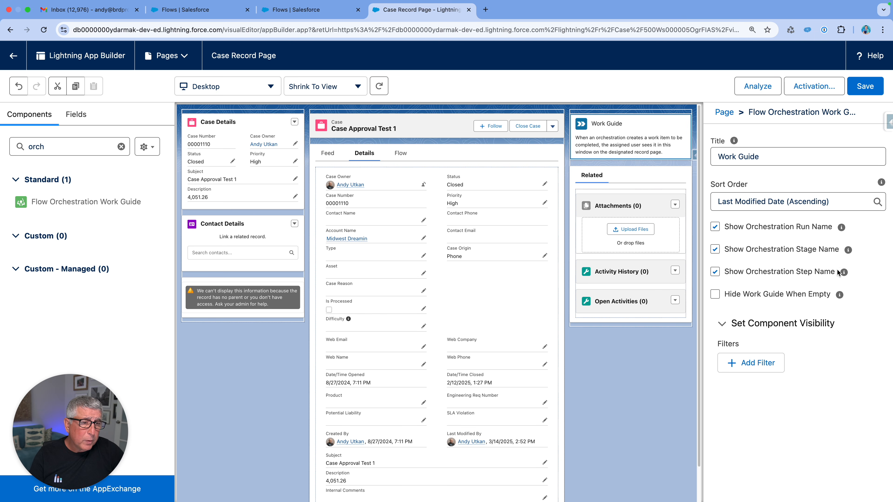
Hide the Work Guide's orchestration step and stage names, enable Hide Work Guide When Empty, save the page, and return to the case.
{"action": "left_click", "coordinate": [715, 272]}
{"action": "left_click", "coordinate": [715, 249]}
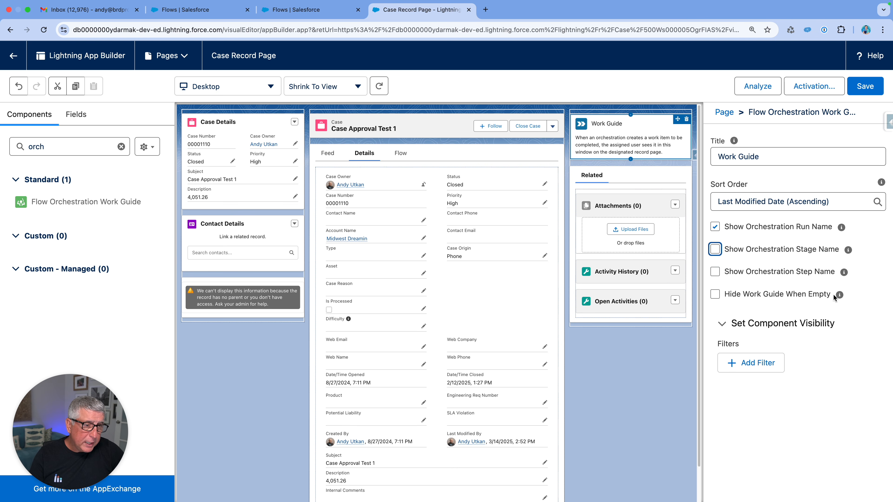
{"action": "left_click", "coordinate": [715, 295]}
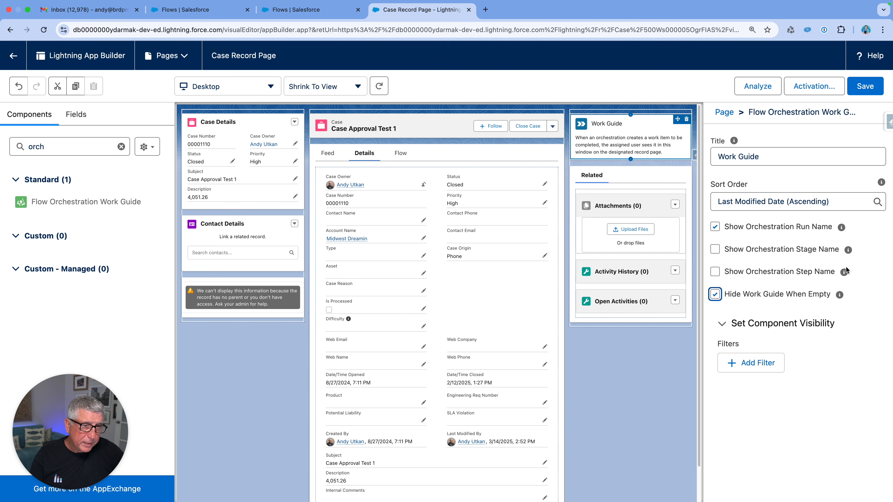
{"action": "left_click", "coordinate": [863, 92]}
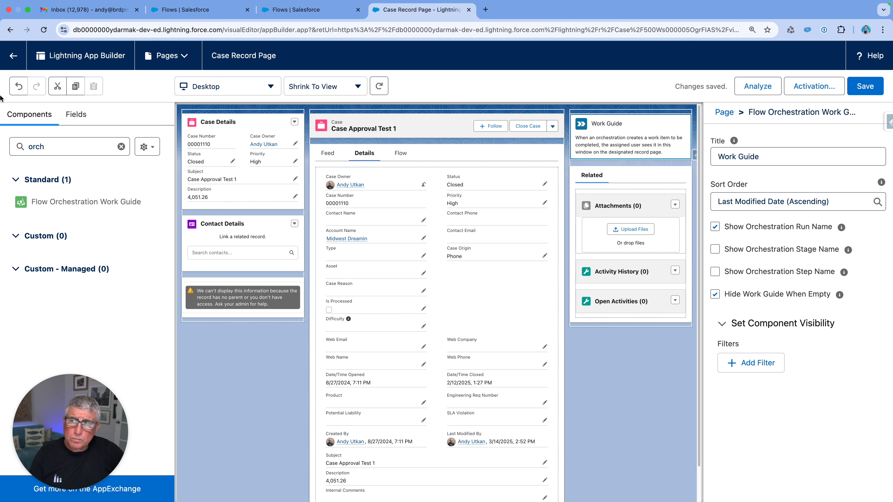
{"action": "left_click", "coordinate": [5, 63]}
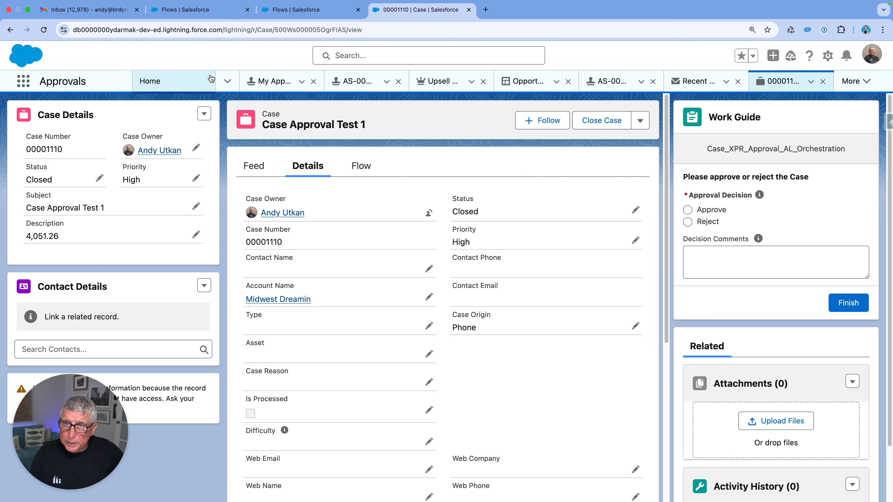
Check the Gator Alumni Queue list of cases for the submitted case, and return to the Case Approval Test 1 record.
{"action": "left_click", "coordinate": [227, 83]}
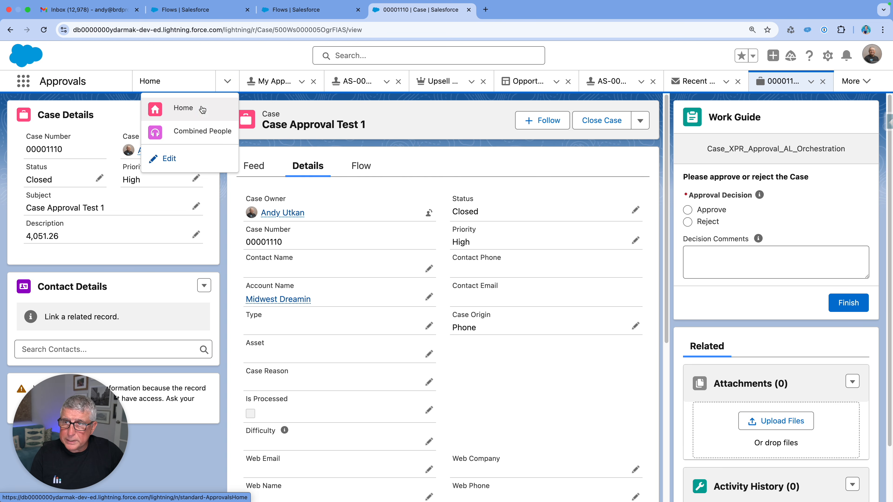
{"action": "left_click", "coordinate": [25, 83]}
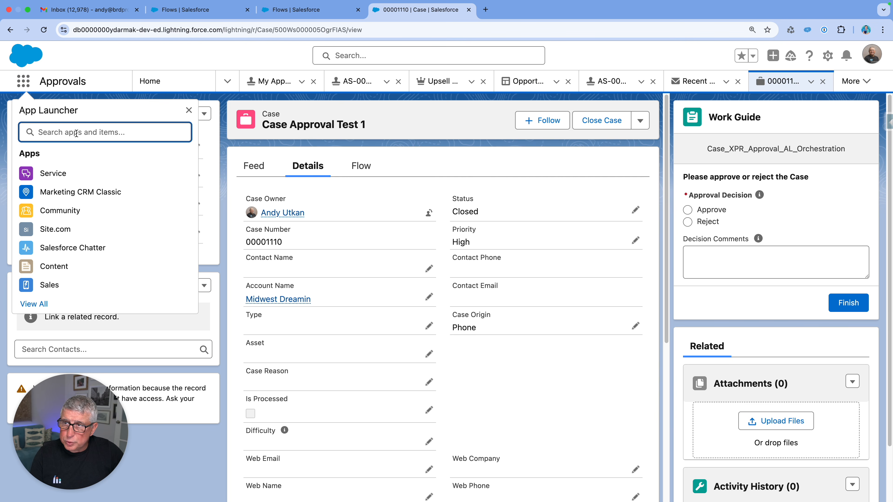
{"action": "type", "text": "case"}
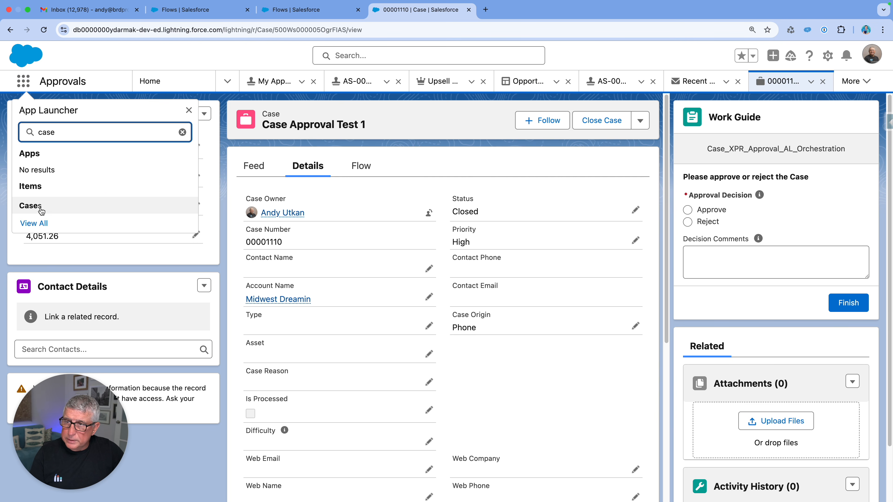
{"action": "left_click", "coordinate": [40, 210]}
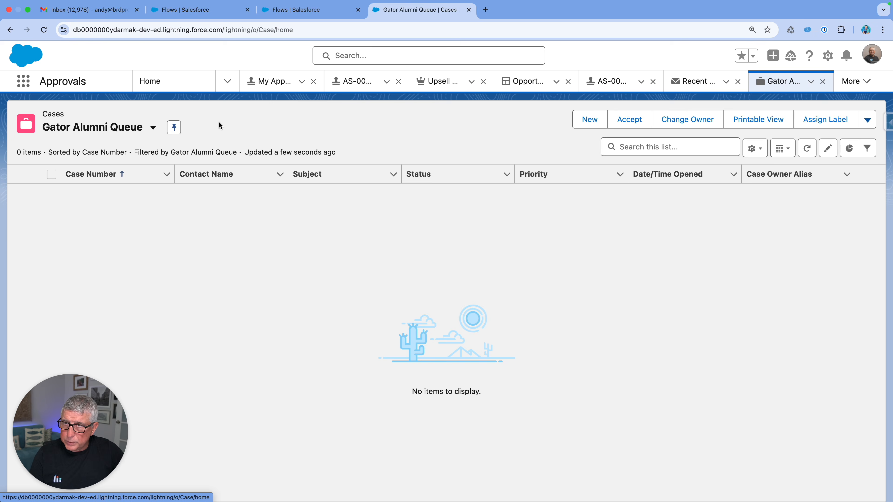
{"action": "left_click", "coordinate": [44, 30]}
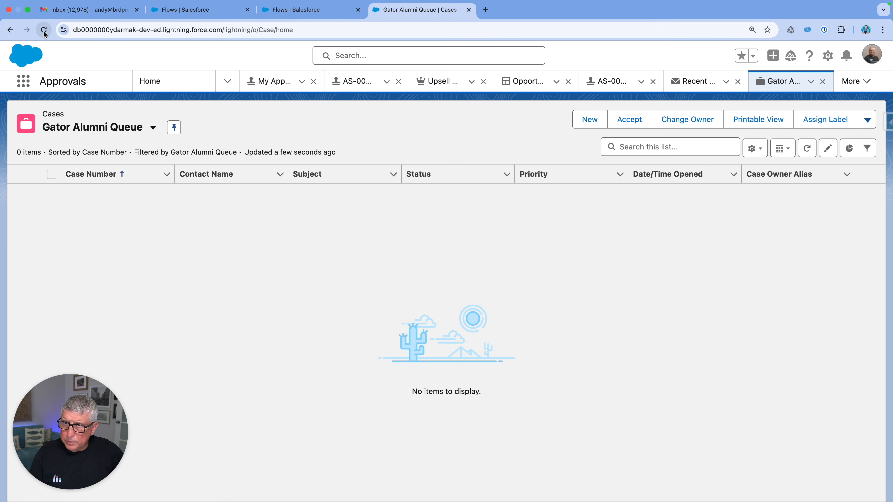
{"action": "left_click", "coordinate": [10, 30]}
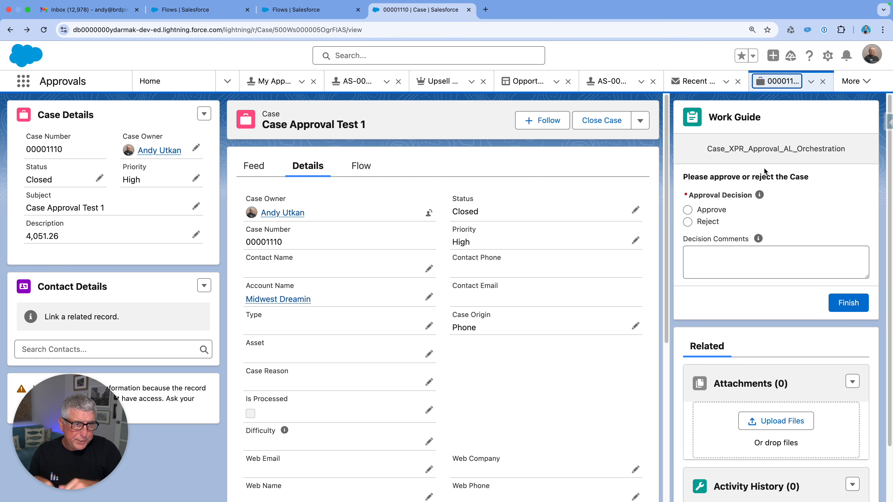
Approve the case in the Work Guide with the decision comment "Approved. Great Work." and finish the approval.
{"action": "left_click", "coordinate": [687, 211]}
{"action": "left_click", "coordinate": [732, 261]}
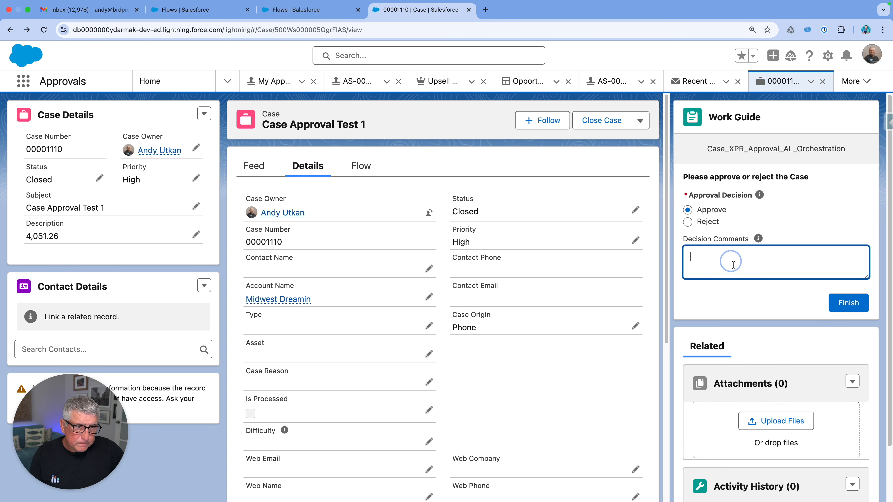
{"action": "type", "text": "Appr"}
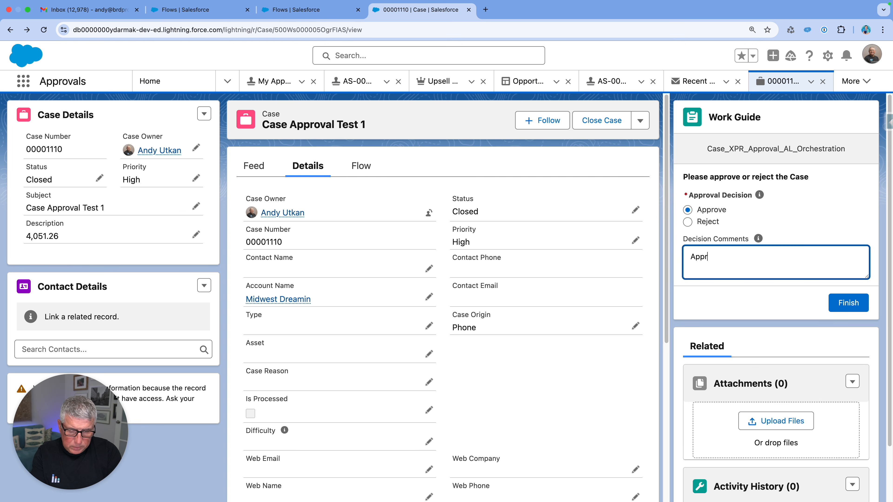
{"action": "type", "text": "oved "}
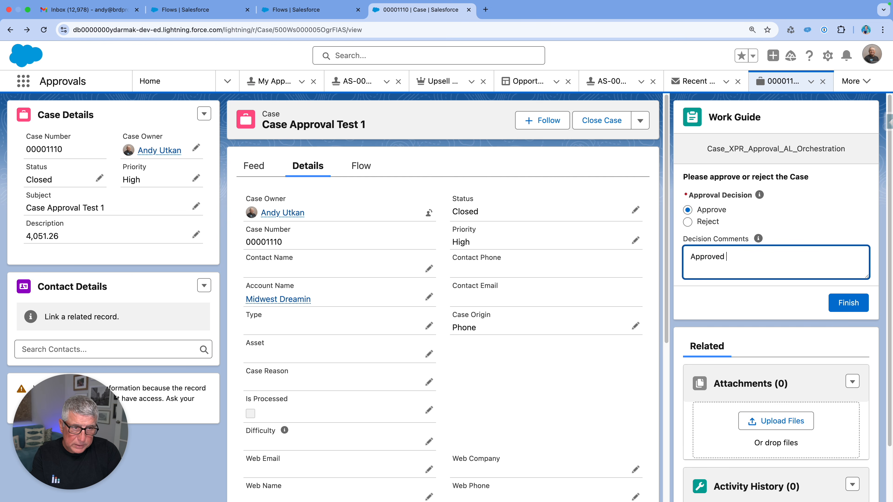
{"action": "type", "text": " Great Work."}
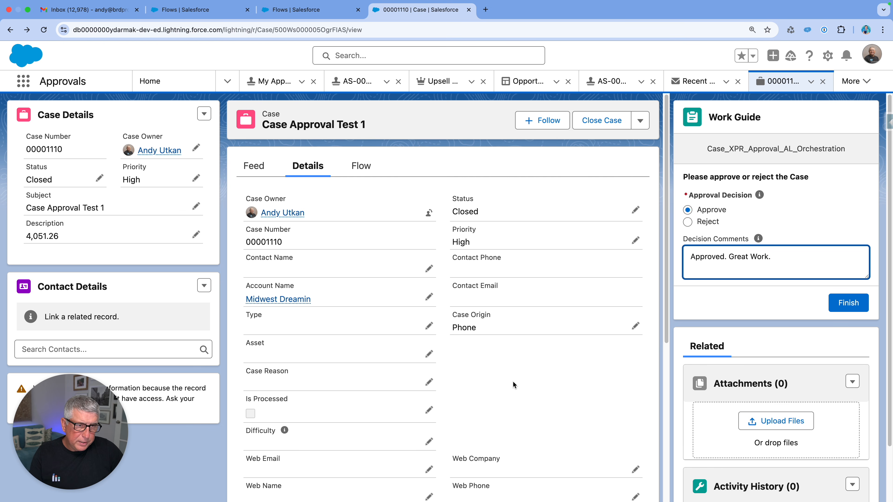
{"action": "left_click", "coordinate": [852, 308]}
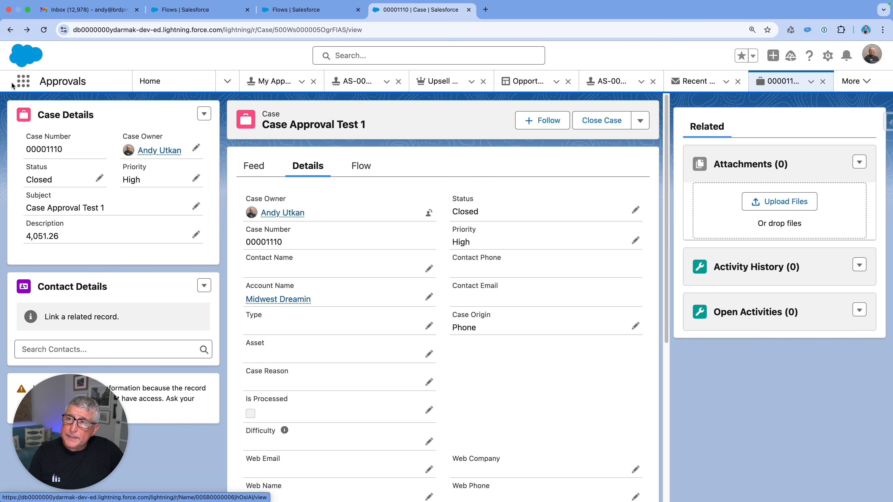
Go to the Approvals app's home page, list the submissions under Manage My Approval Submissions, and open the newest case submission.
{"action": "left_click", "coordinate": [24, 82]}
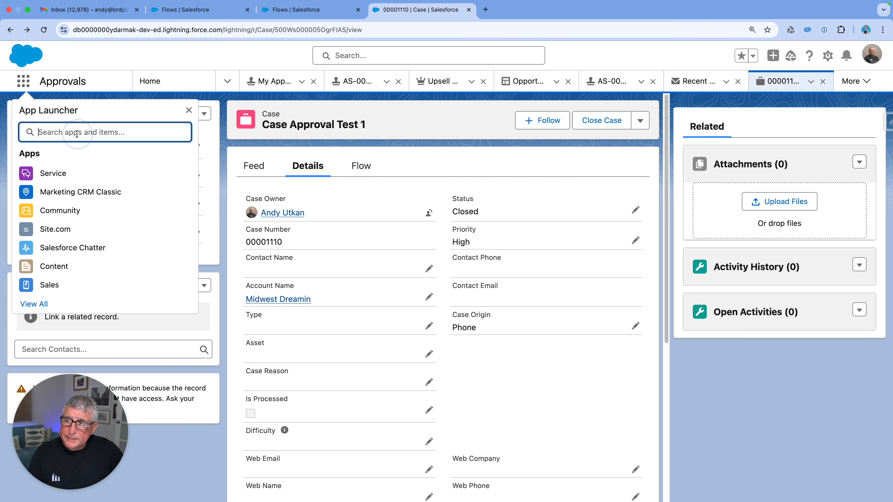
{"action": "type", "text": "approval"}
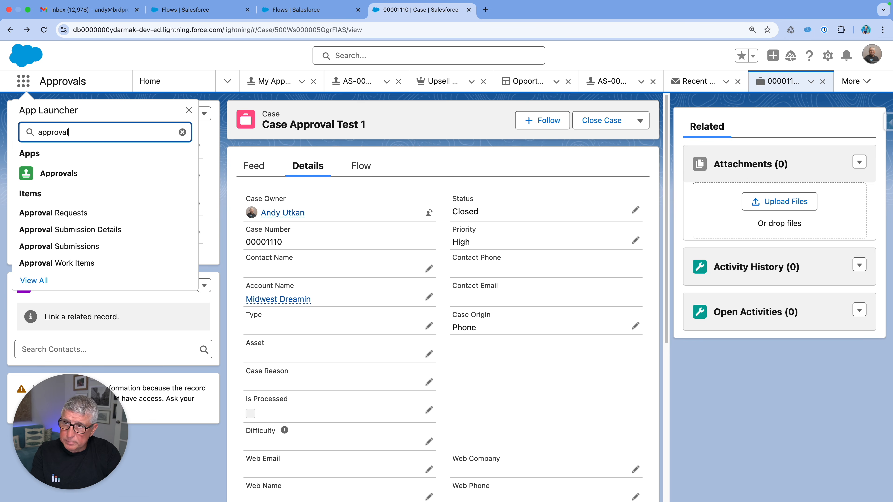
{"action": "left_click", "coordinate": [65, 172]}
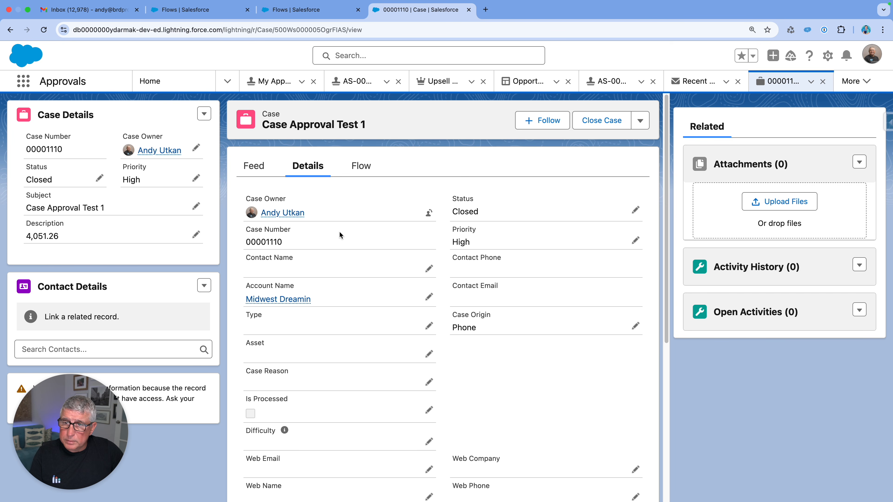
{"action": "left_click", "coordinate": [148, 82]}
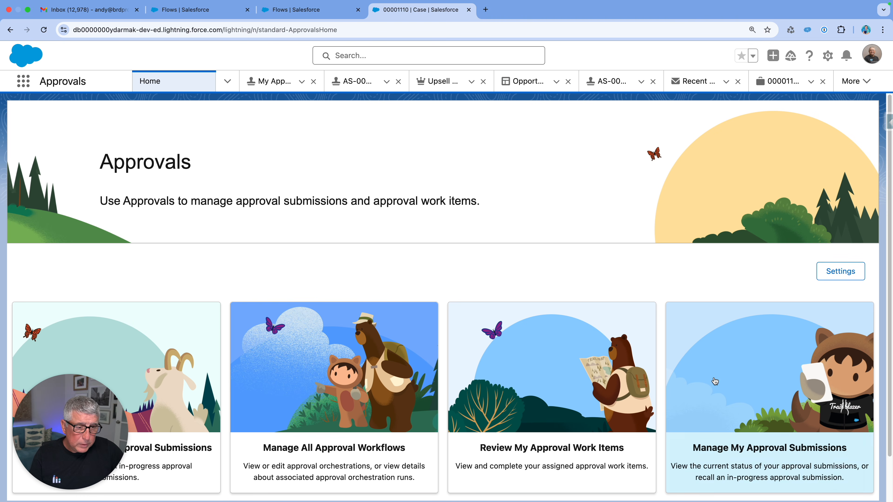
{"action": "left_click", "coordinate": [715, 382]}
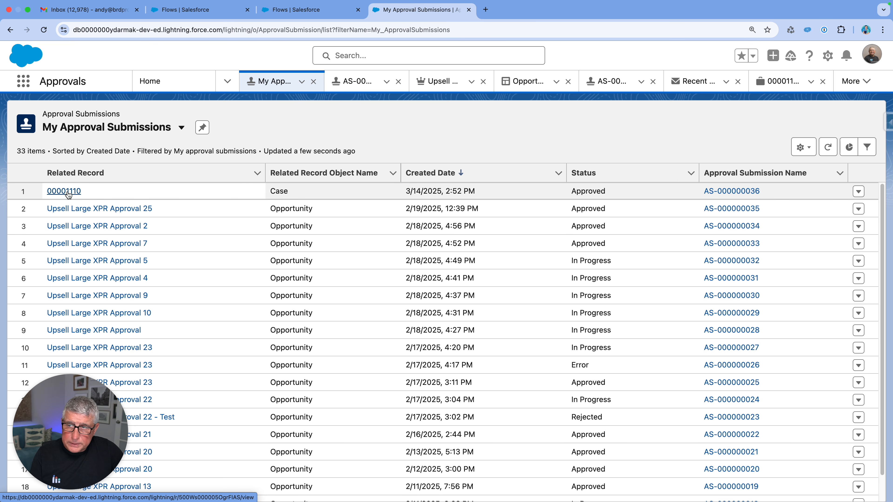
{"action": "left_click", "coordinate": [748, 191]}
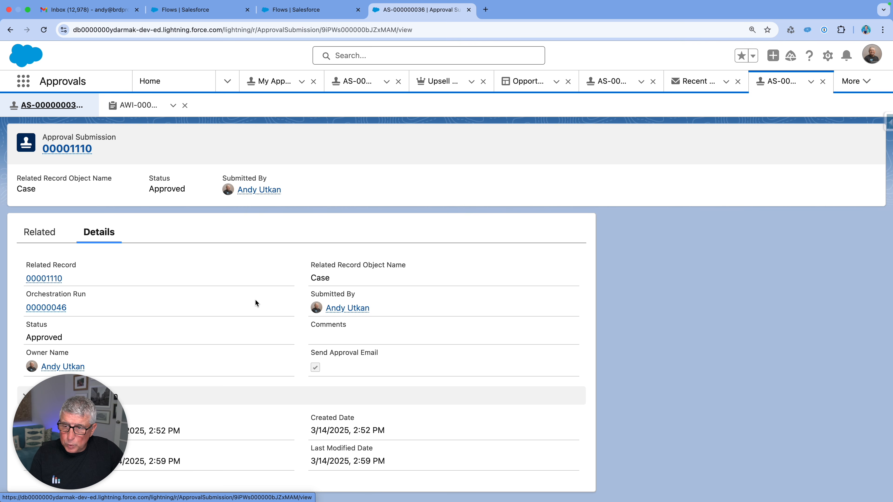
Open the review entry among the submission's related Approval Submission Details and check the recorded comments.
{"action": "left_click", "coordinate": [42, 241]}
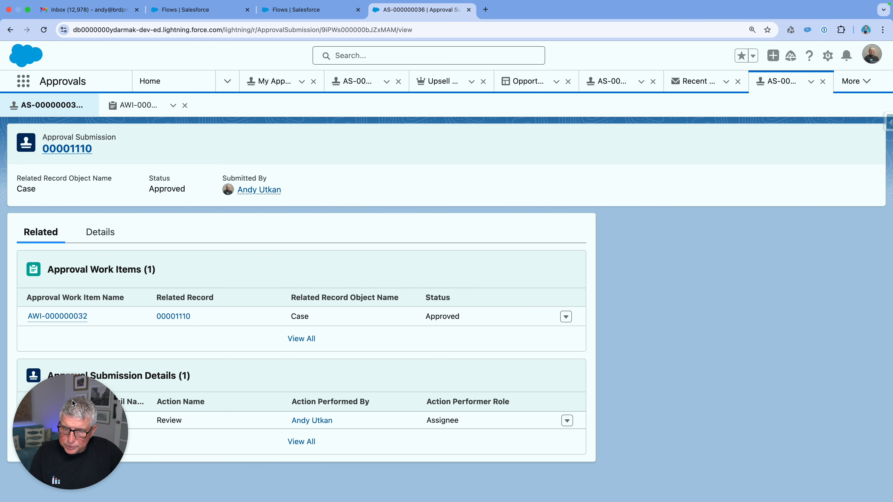
{"action": "left_click", "coordinate": [300, 442]}
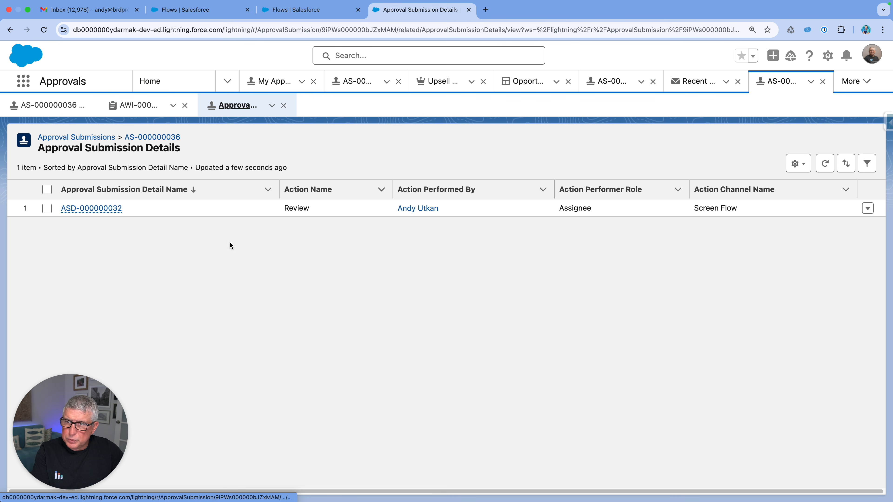
{"action": "left_click", "coordinate": [120, 209]}
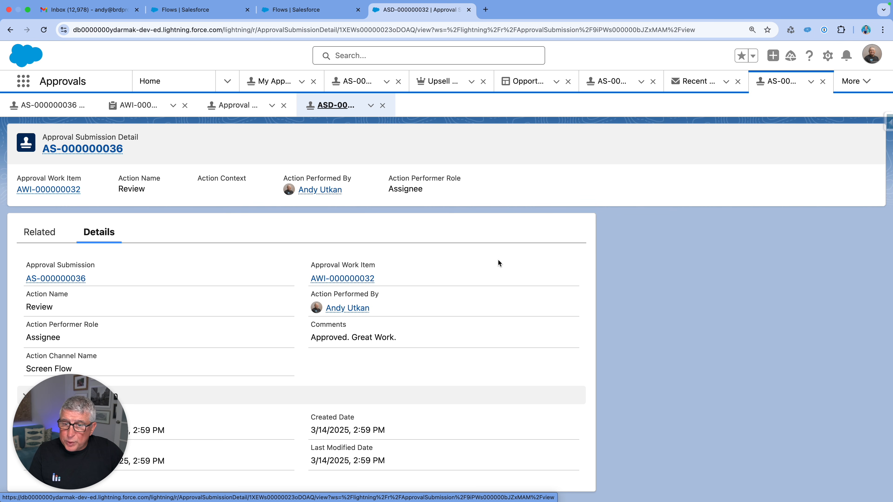
{"action": "left_click_drag", "start_coordinate": [310, 339], "coordinate": [398, 340]}
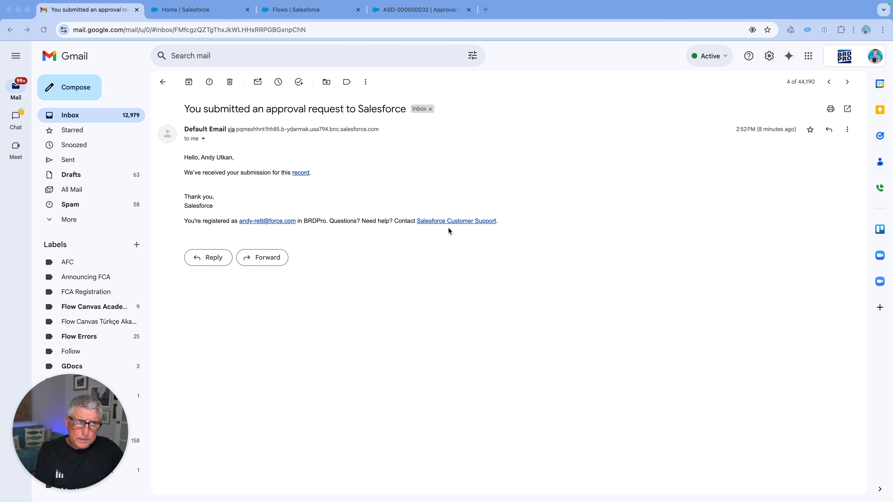
In Gmail, mark the queue approval action and submission update emails as safe, and read the instructions for approving or rejecting by reply.
{"action": "left_click", "coordinate": [829, 83]}
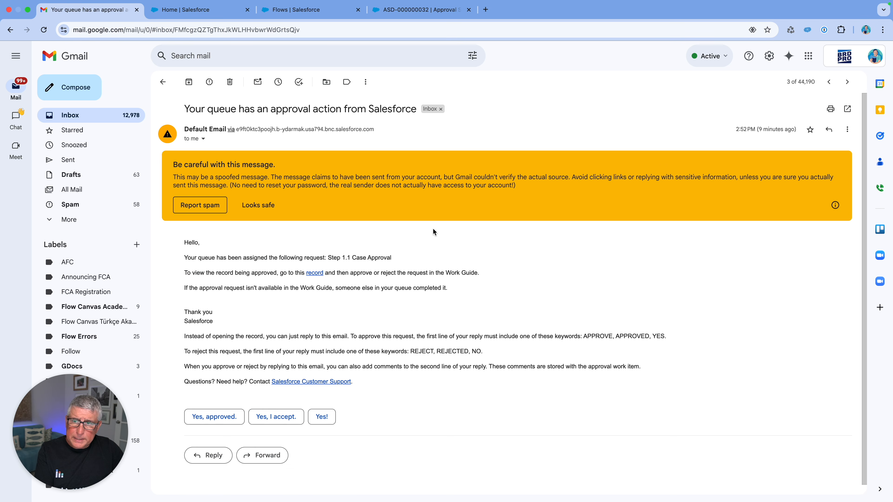
{"action": "left_click", "coordinate": [258, 205]}
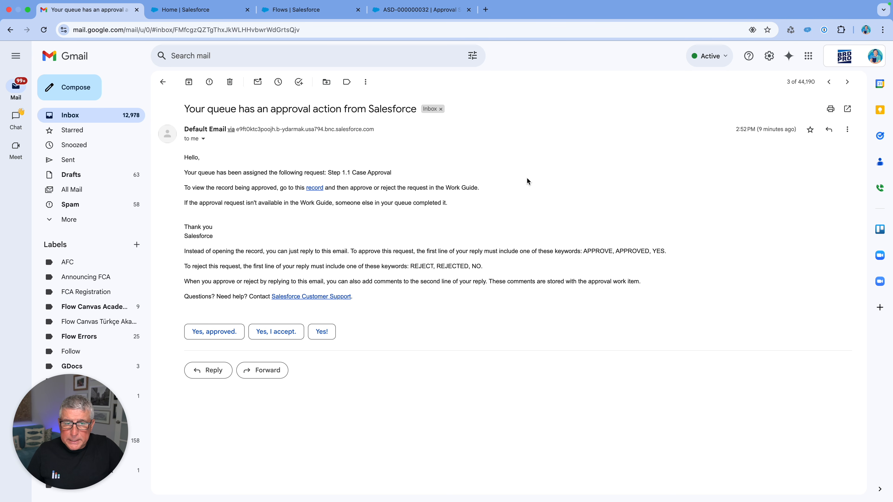
{"action": "left_click", "coordinate": [184, 251]}
{"action": "left_click_drag", "start_coordinate": [184, 250], "coordinate": [499, 270]}
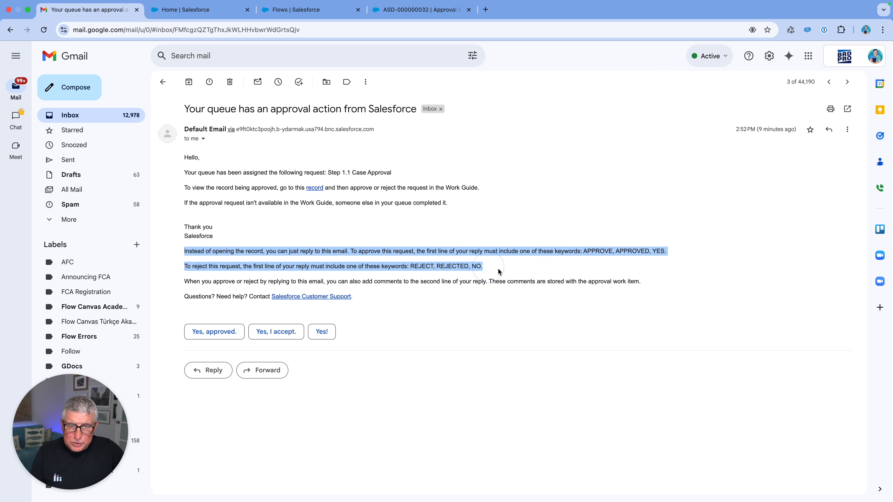
{"action": "left_click", "coordinate": [718, 232]}
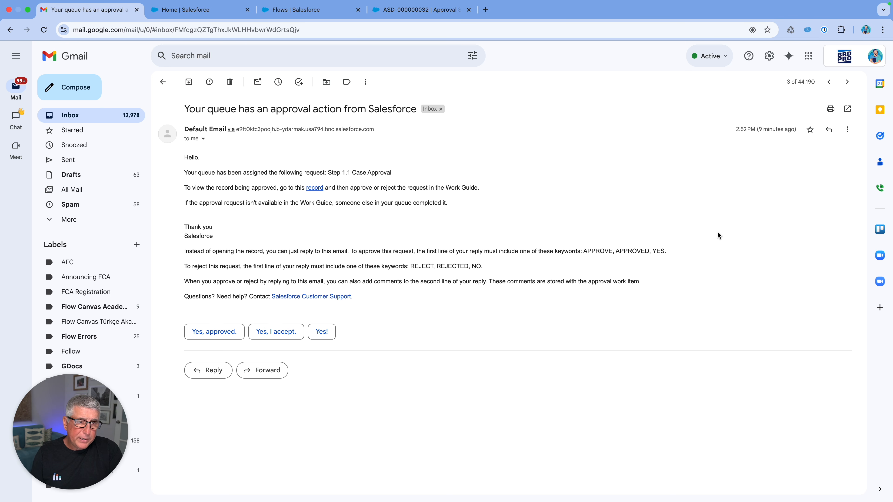
{"action": "key", "text": "k"}
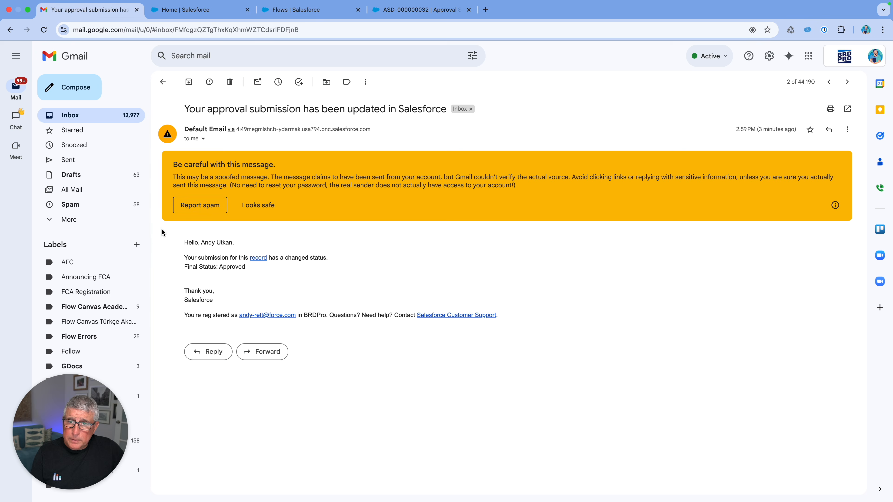
{"action": "left_click", "coordinate": [257, 204]}
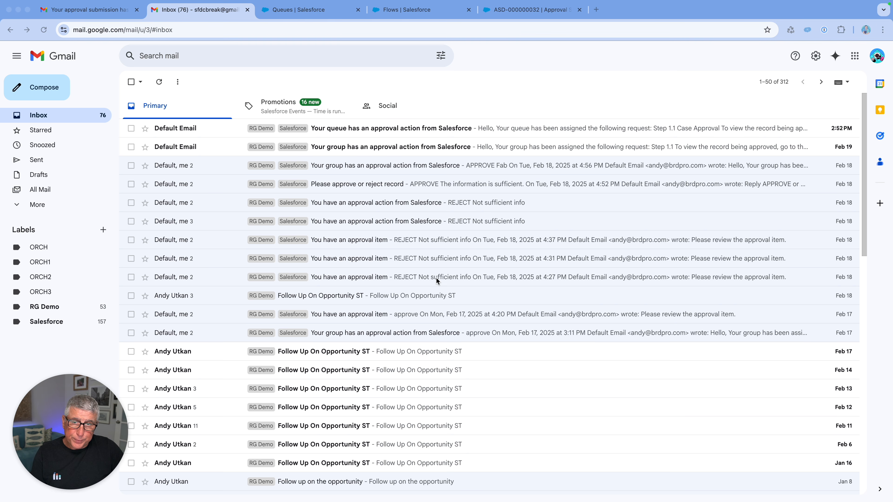
In the queue's Gmail inbox, compare the Feb 19 group approval email with the newest queue approval email for reply instructions.
{"action": "left_click", "coordinate": [364, 147]}
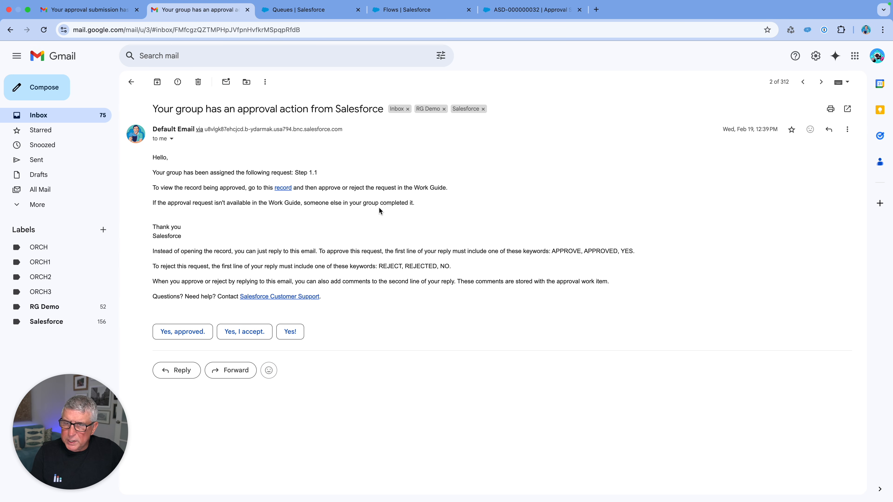
{"action": "left_click", "coordinate": [131, 83]}
{"action": "left_click", "coordinate": [371, 128]}
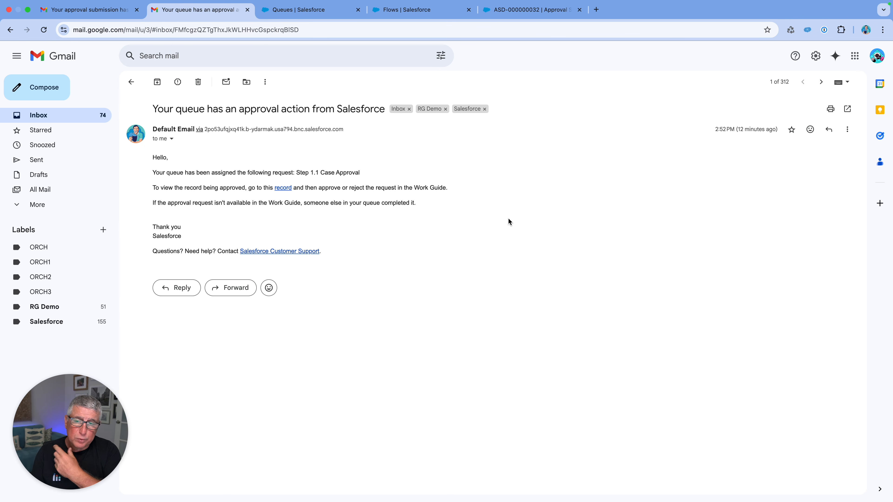
Switch to Salesforce Setup, open Process Automation Settings, and check the Email Approval Sender and Enable email approval response settings.
{"action": "key", "text": "ctrl+Tab"}
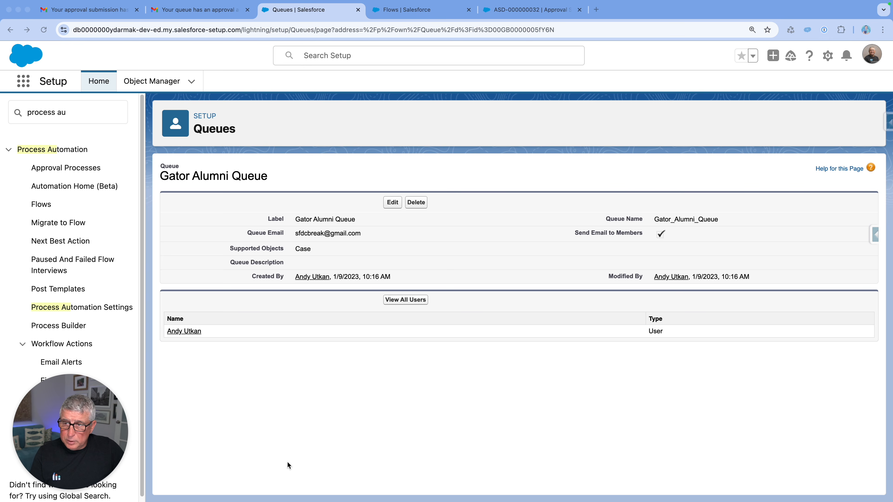
{"action": "left_click", "coordinate": [86, 308]}
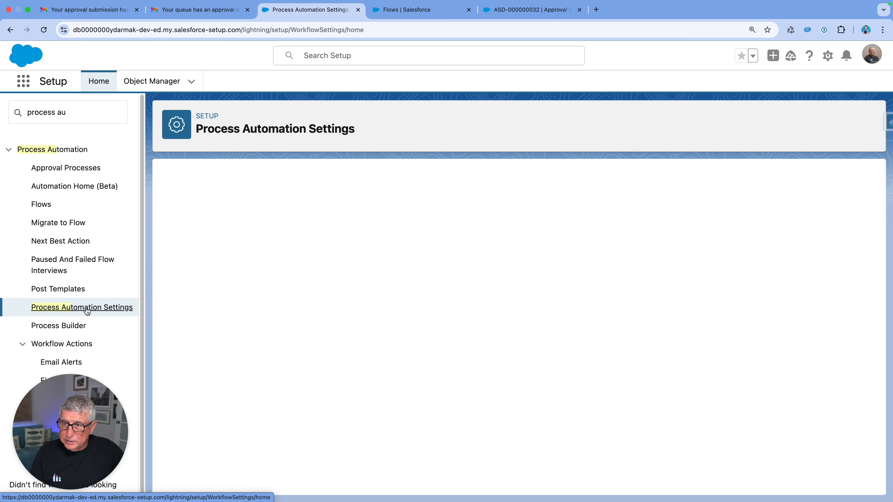
{"action": "scroll", "coordinate": [650, 293], "scroll_direction": "down", "scroll_amount": 5}
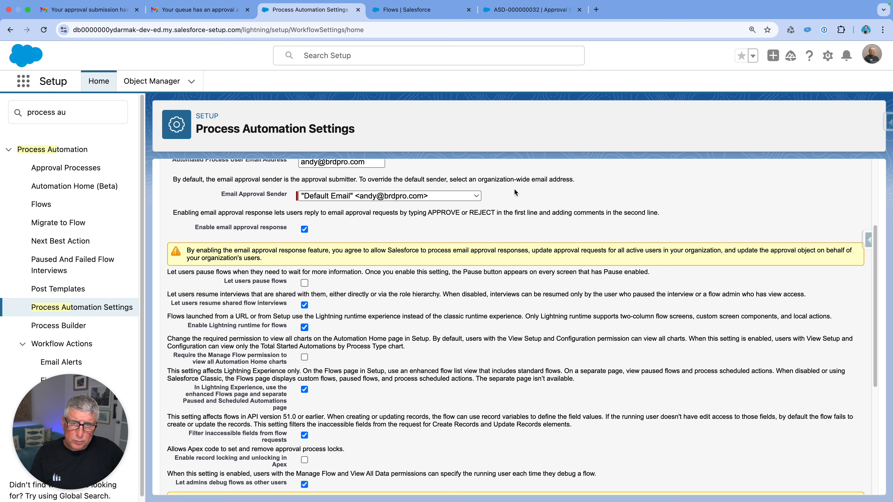
{"action": "scroll", "coordinate": [534, 190], "scroll_direction": "up", "scroll_amount": 1}
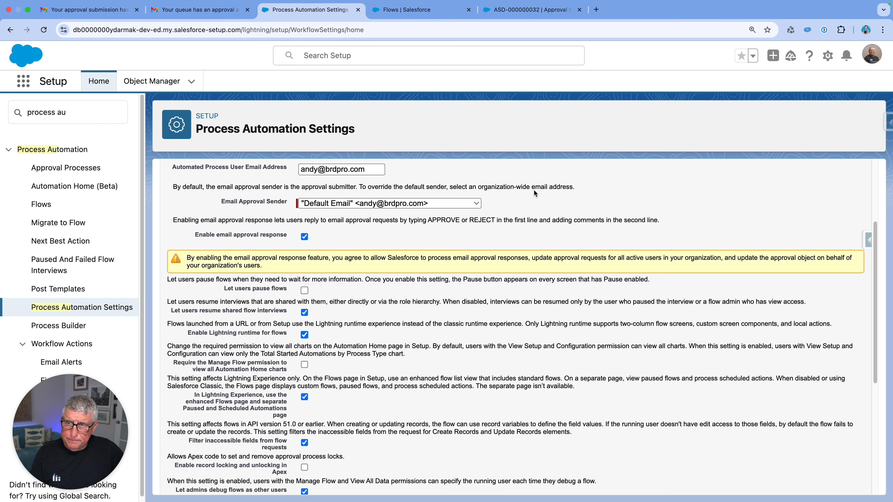
{"action": "scroll", "coordinate": [534, 189], "scroll_direction": "down", "scroll_amount": 3}
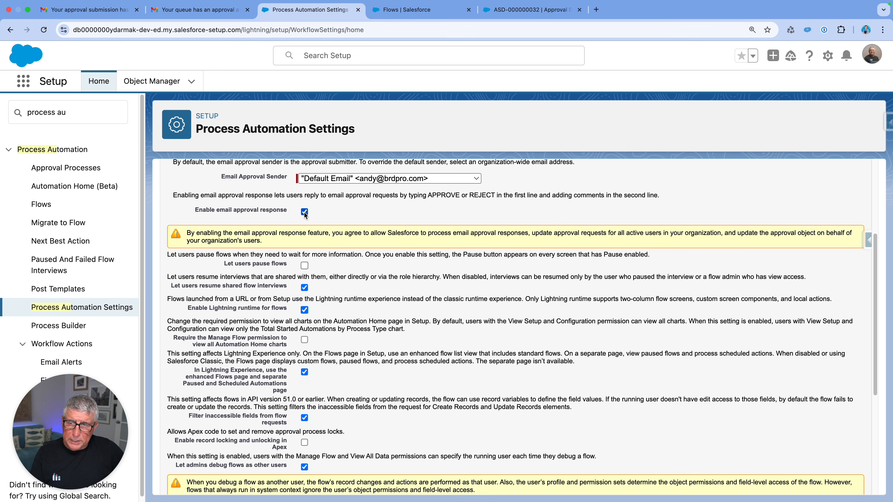